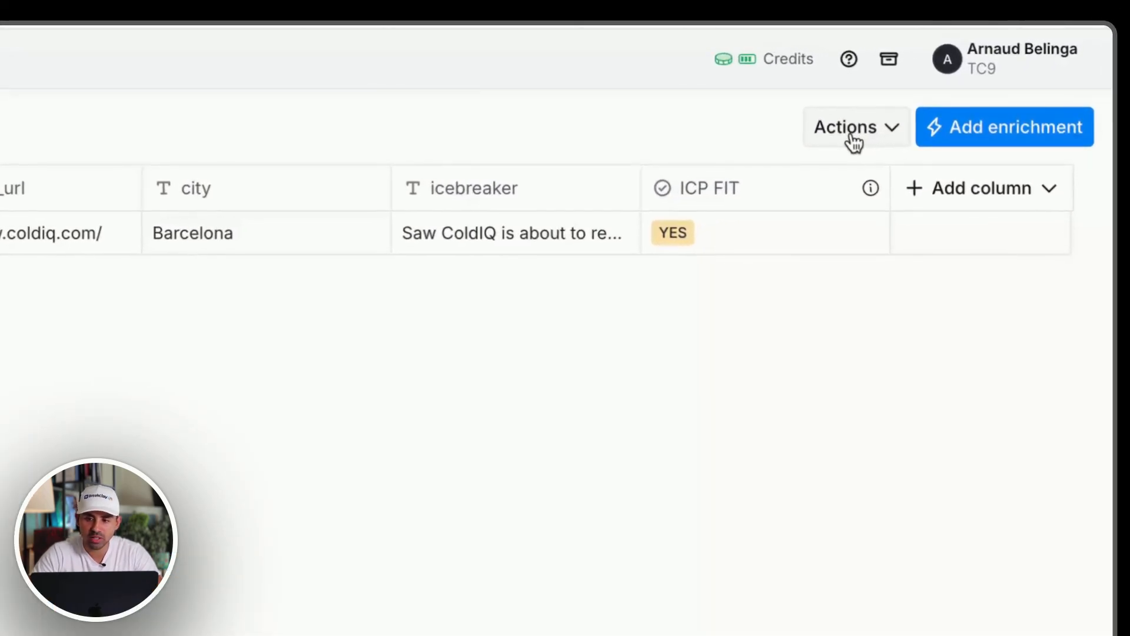
Step: Review the table's available export destinations, including CRMs and databases, and close the export list
{"action": "left_click", "coordinate": [853, 141]}
{"action": "left_click", "coordinate": [617, 270]}
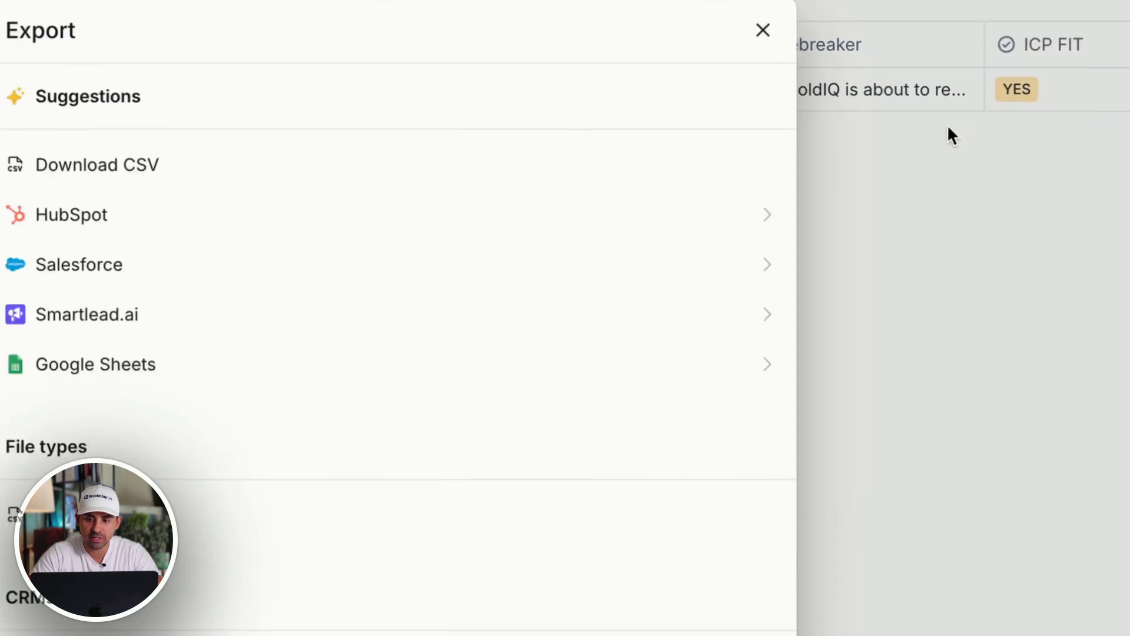
{"action": "scroll", "coordinate": [453, 281], "scroll_direction": "down", "scroll_amount": 6}
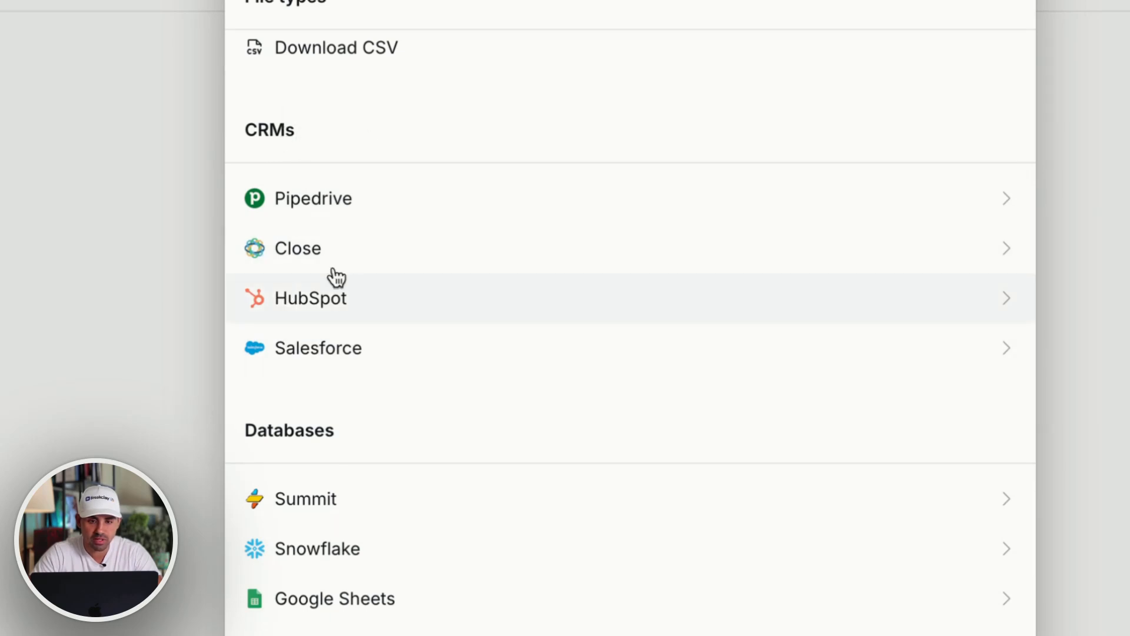
{"action": "left_click", "coordinate": [853, 30]}
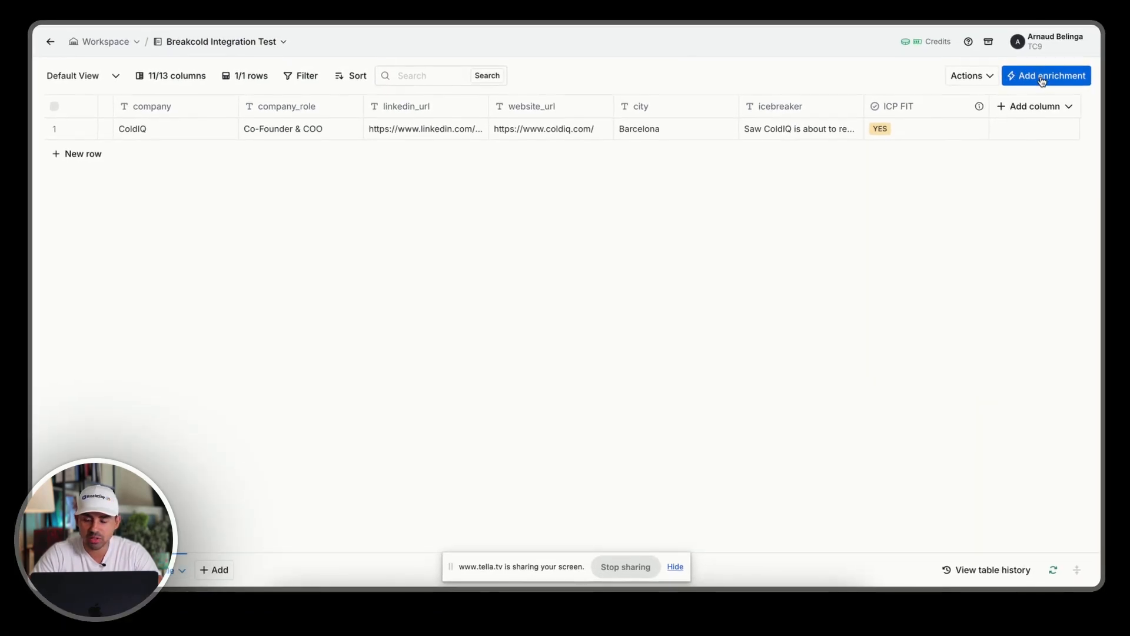
Step: Search the enrichments for Breakcold and choose the "Breakcold: Create a lead" template
{"action": "left_click", "coordinate": [1041, 79]}
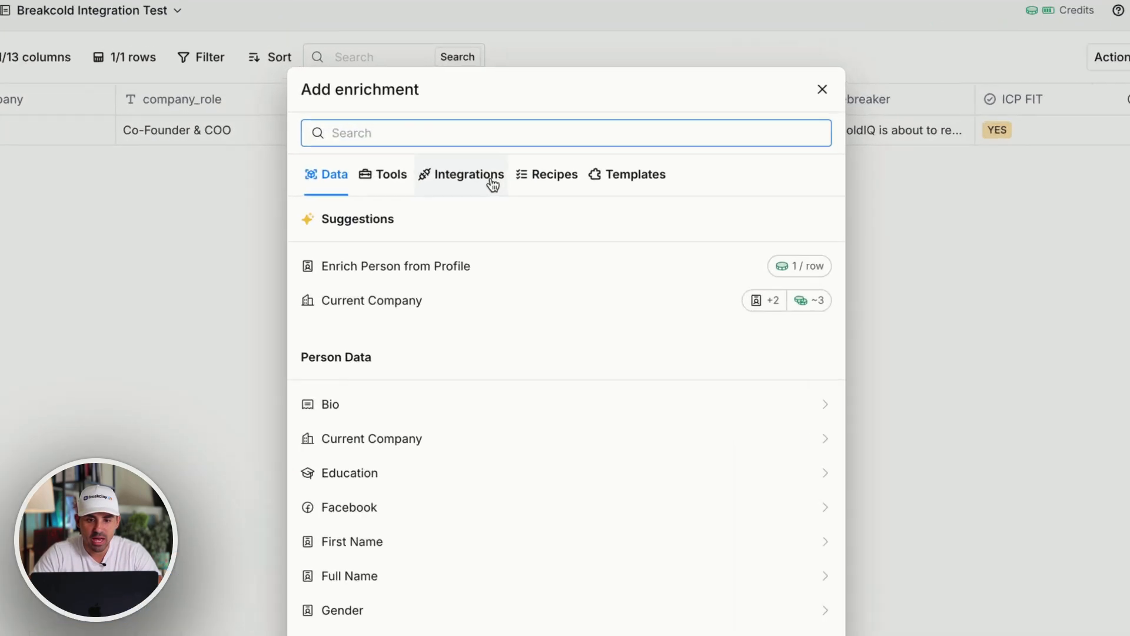
{"action": "left_click", "coordinate": [499, 167]}
{"action": "scroll", "coordinate": [500, 481], "scroll_direction": "down", "scroll_amount": 15}
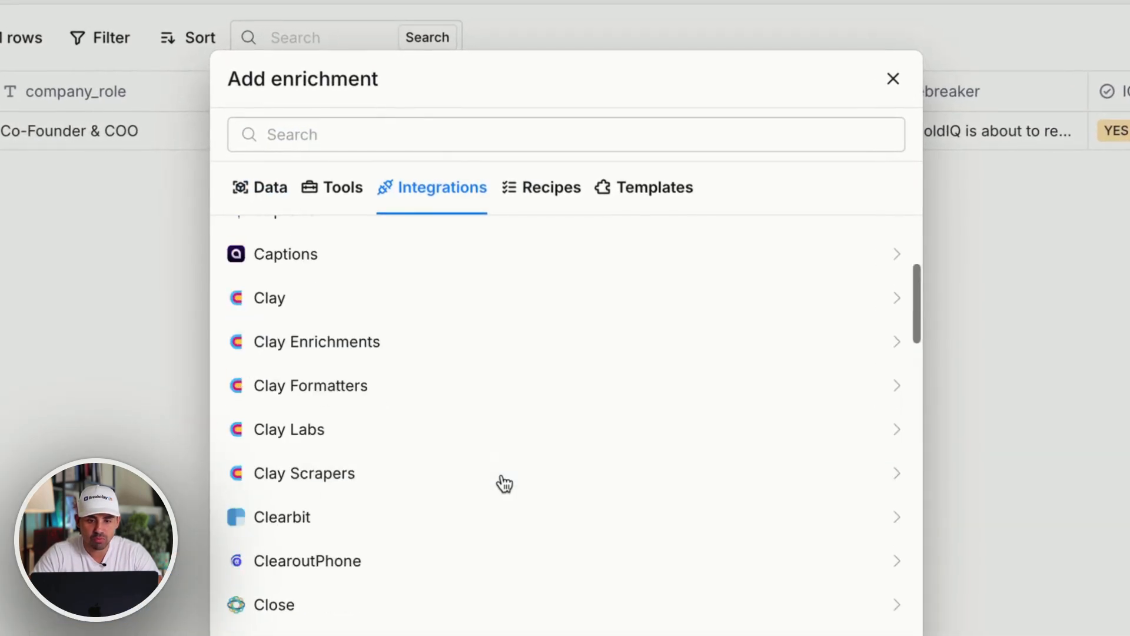
{"action": "scroll", "coordinate": [500, 481], "scroll_direction": "up", "scroll_amount": 15}
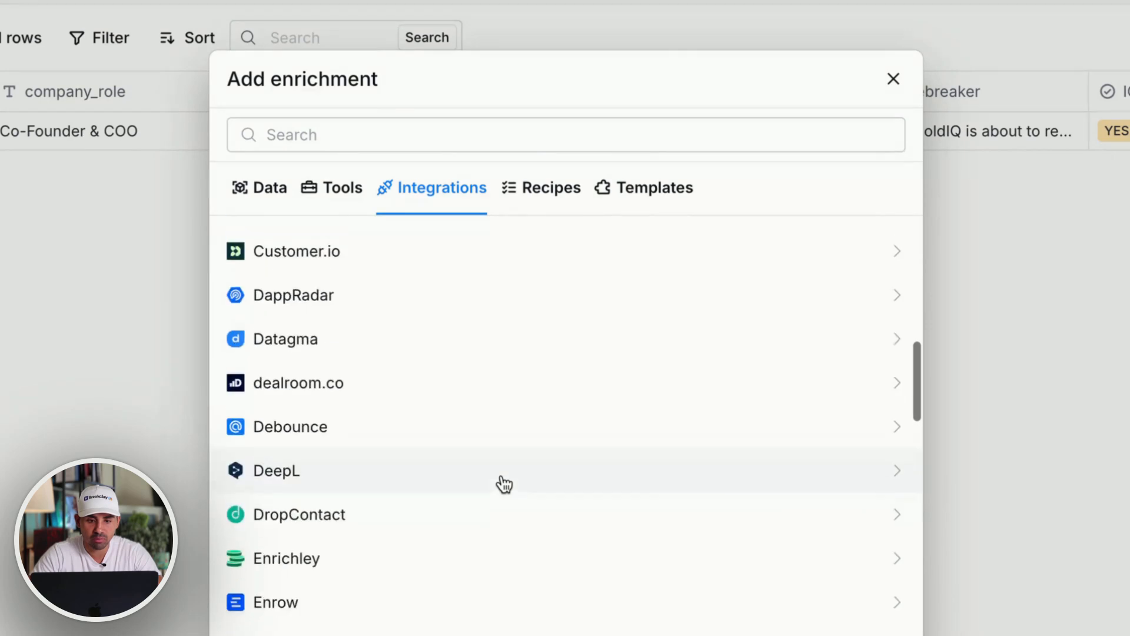
{"action": "left_click", "coordinate": [647, 188]}
{"action": "left_click", "coordinate": [535, 137]}
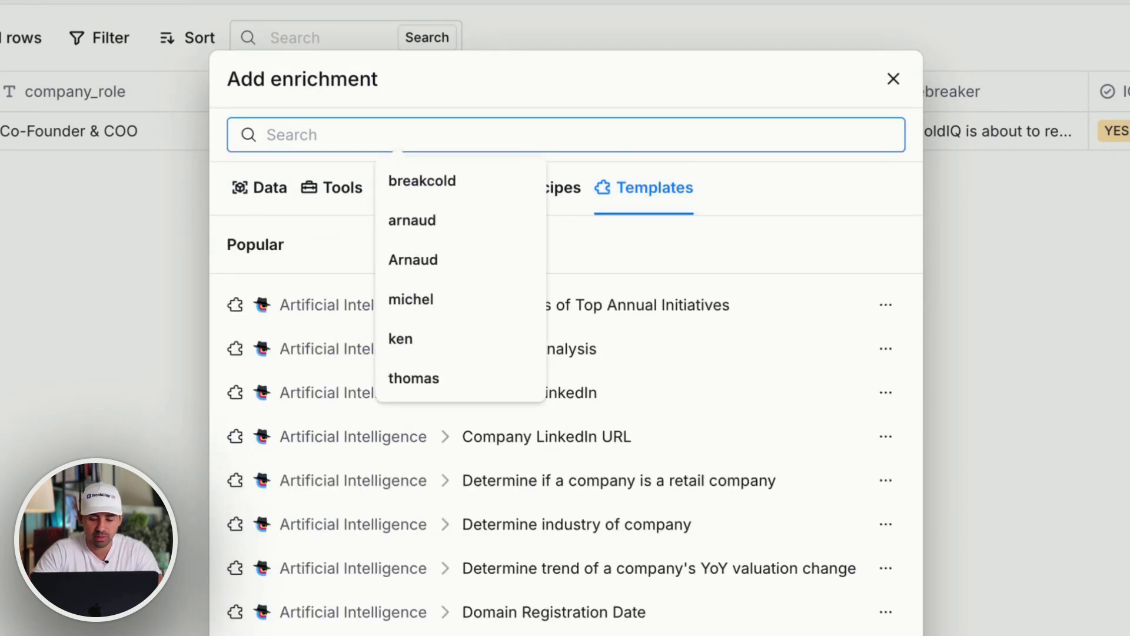
{"action": "type", "text": "Breakcold"}
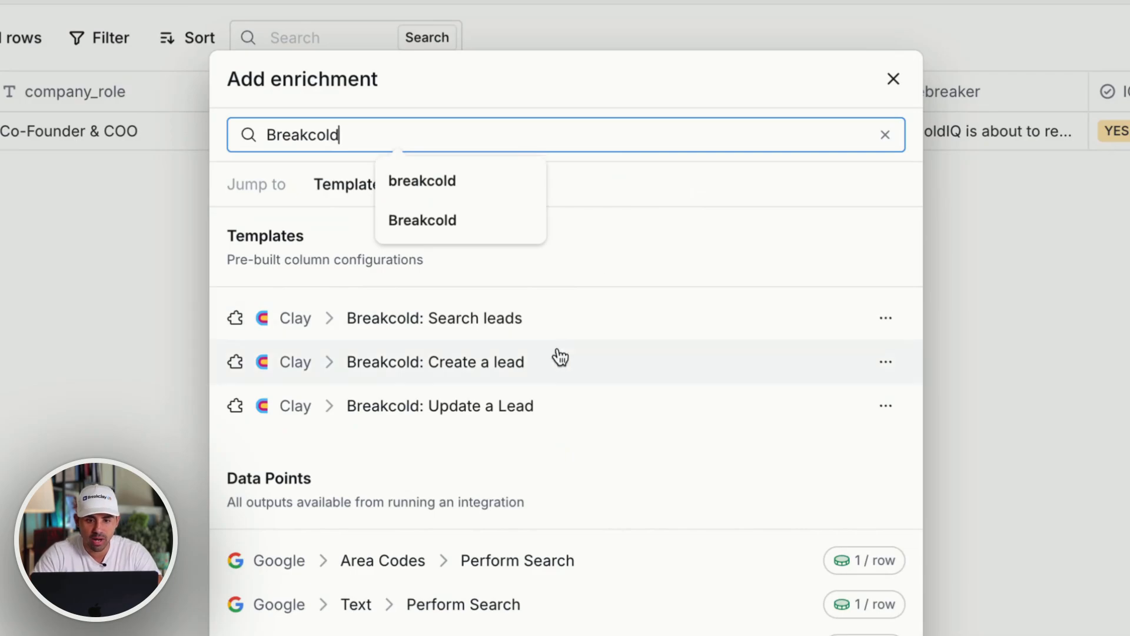
{"action": "left_click", "coordinate": [560, 357]}
Step: Map the template's First Name, Last Name and Company Name to the first_name, last_name and company columns
{"action": "left_click", "coordinate": [608, 371]}
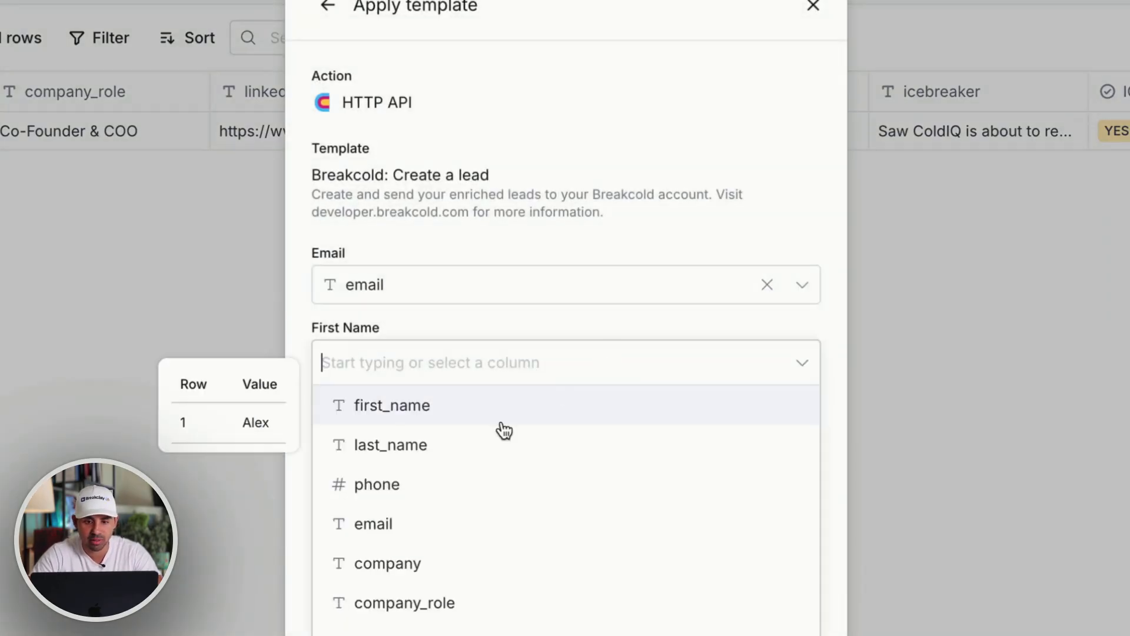
{"action": "left_click", "coordinate": [494, 404]}
{"action": "left_click", "coordinate": [409, 439]}
{"action": "left_click", "coordinate": [404, 524]}
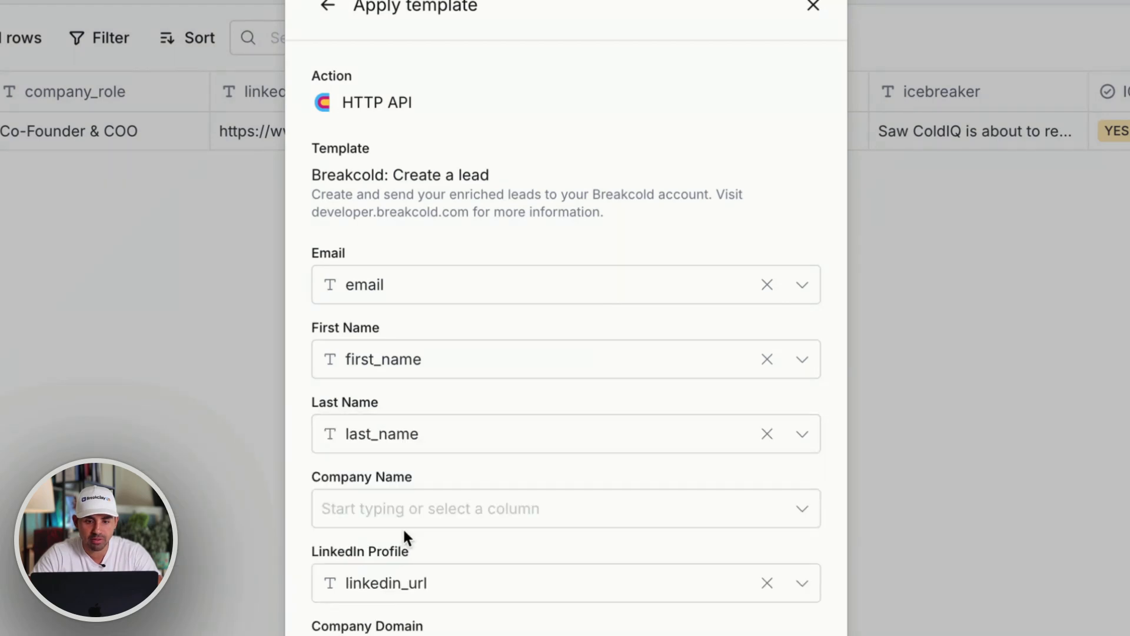
{"action": "left_click", "coordinate": [512, 497]}
{"action": "scroll", "coordinate": [470, 602], "scroll_direction": "down", "scroll_amount": 1}
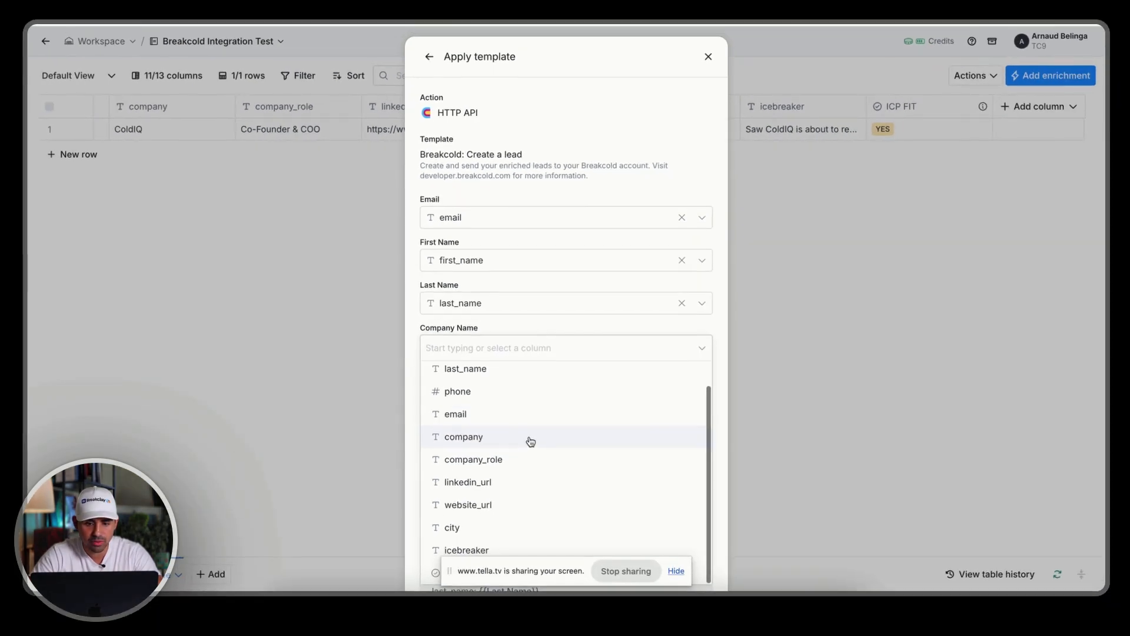
{"action": "left_click", "coordinate": [530, 439]}
Step: Map LinkedIn Profile to the linkedin_url column and apply the lead-creation template
{"action": "left_click", "coordinate": [533, 385]}
{"action": "scroll", "coordinate": [504, 462], "scroll_direction": "down", "scroll_amount": 5}
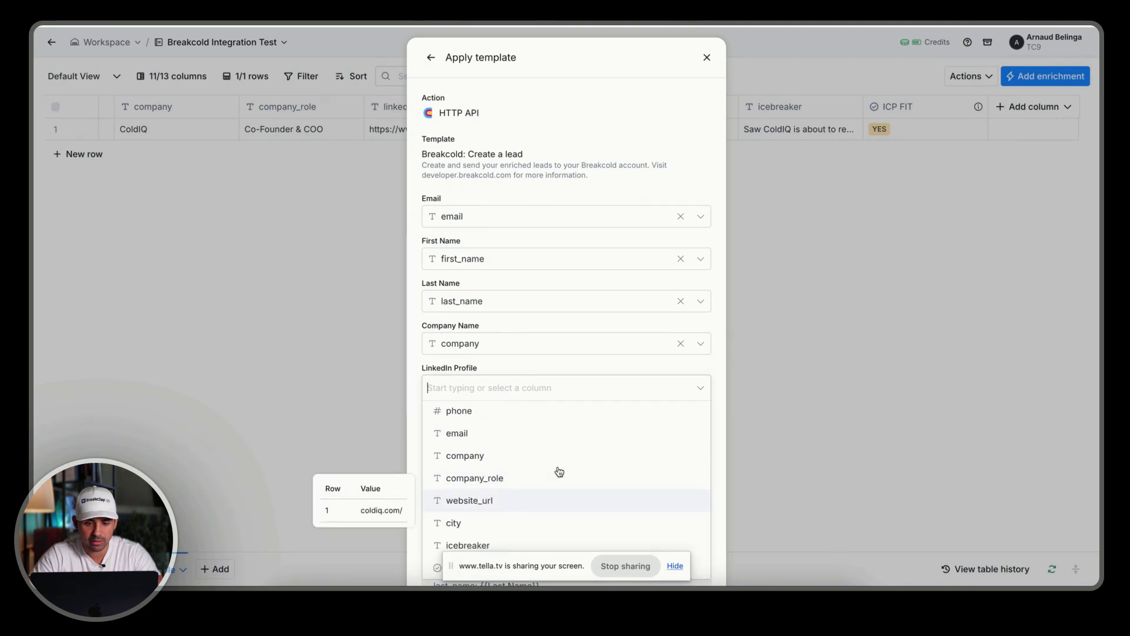
{"action": "type", "text": "linl"}
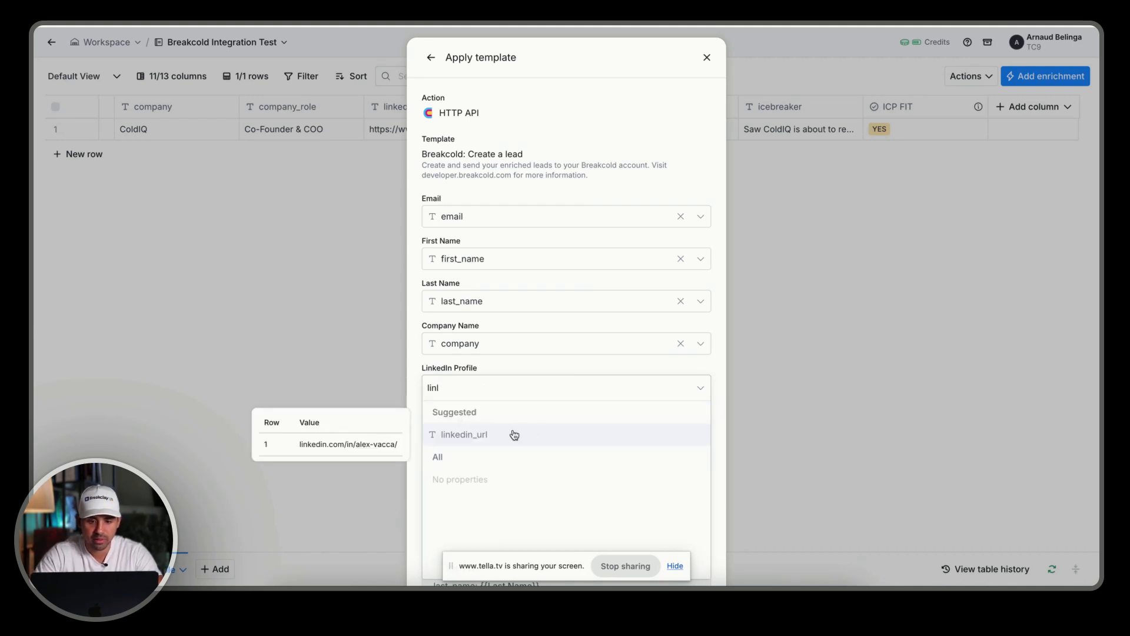
{"action": "left_click", "coordinate": [514, 435]}
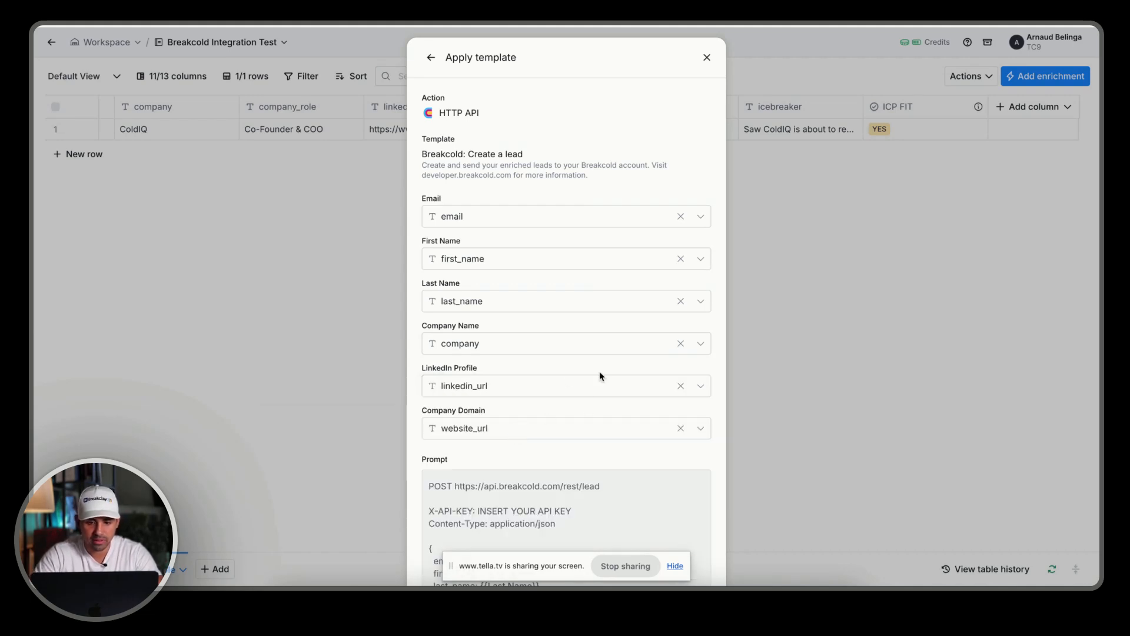
{"action": "scroll", "coordinate": [599, 375], "scroll_direction": "down", "scroll_amount": 4}
{"action": "scroll", "coordinate": [668, 411], "scroll_direction": "up", "scroll_amount": 3}
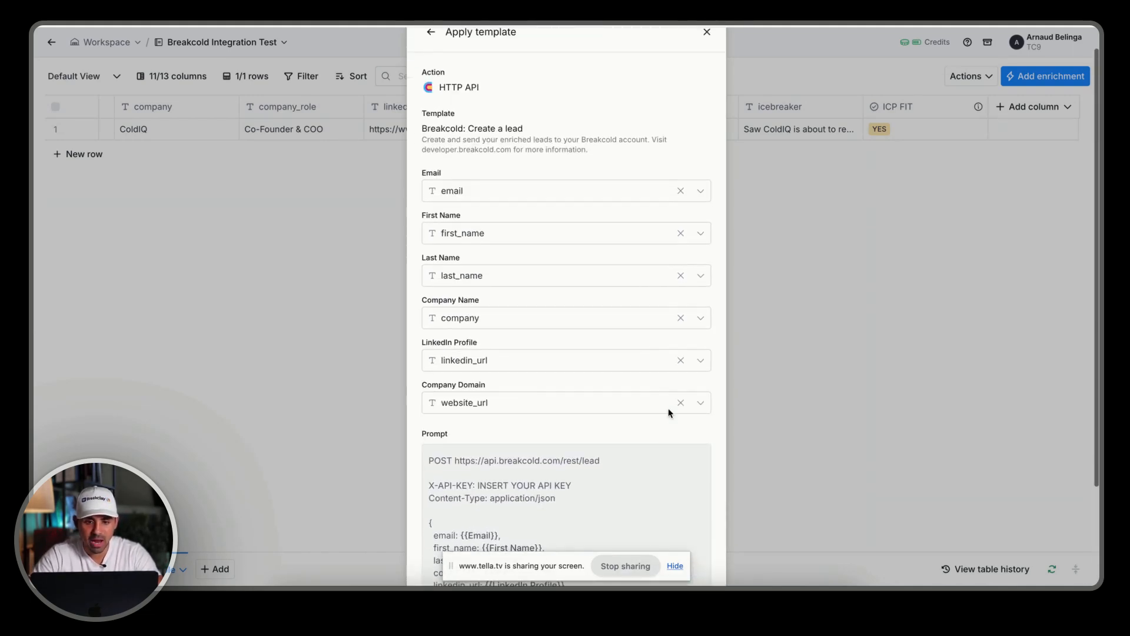
{"action": "scroll", "coordinate": [668, 412], "scroll_direction": "down", "scroll_amount": 3}
{"action": "left_click", "coordinate": [661, 539]}
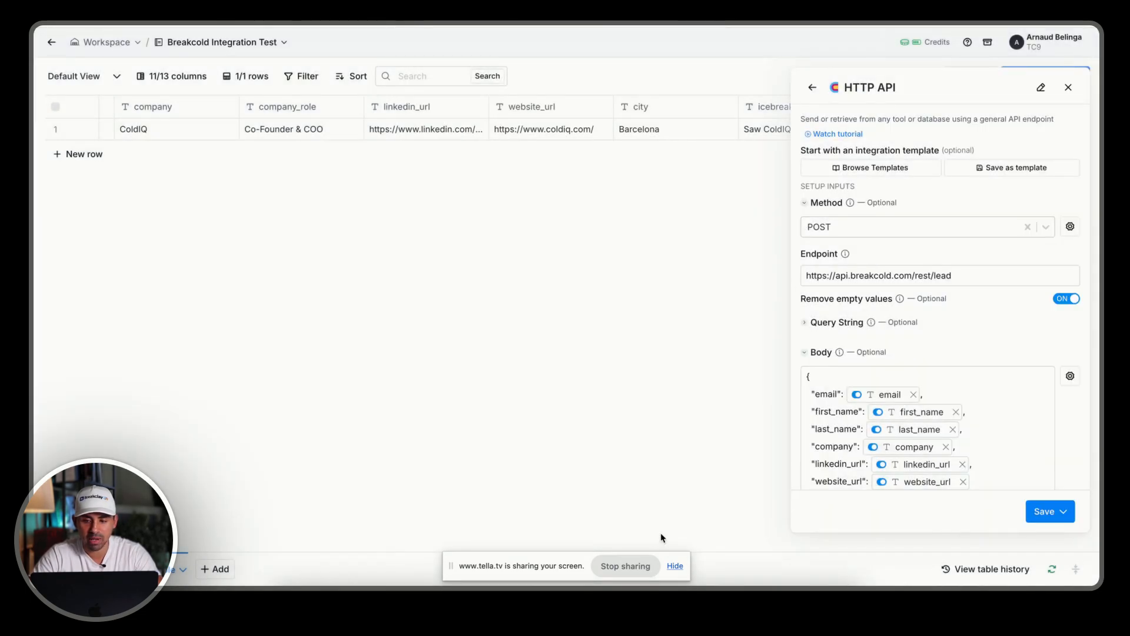
Step: Replace the placeholder value of the X-API-KEY header with the Breakcold API key
{"action": "scroll", "coordinate": [991, 330], "scroll_direction": "down", "scroll_amount": 3}
{"action": "scroll", "coordinate": [942, 291], "scroll_direction": "down", "scroll_amount": 2}
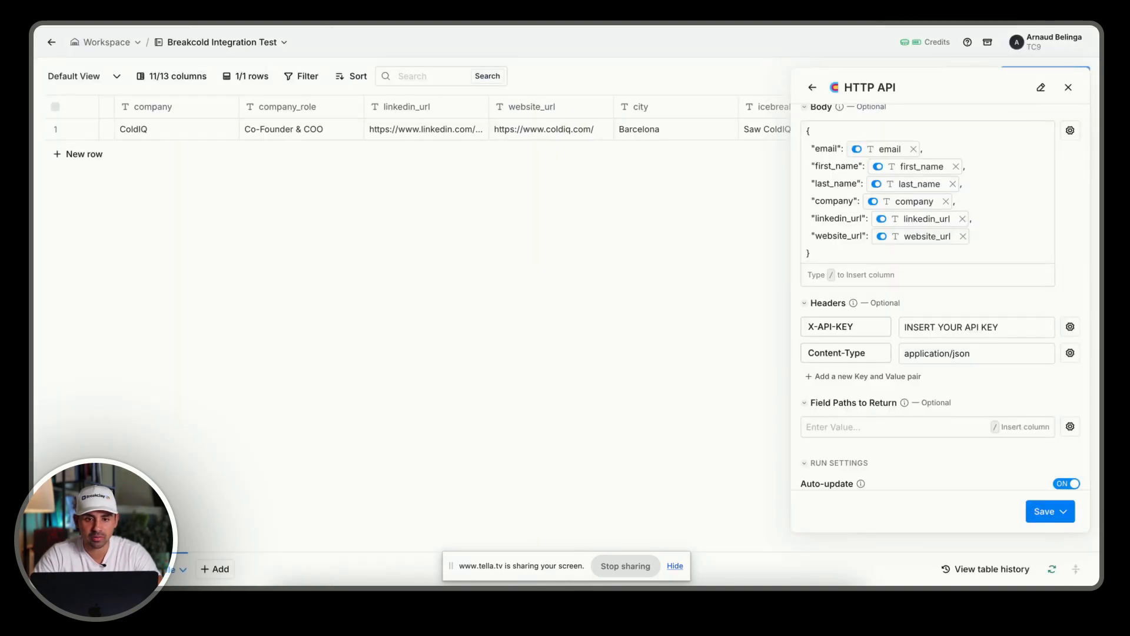
{"action": "triple_click", "coordinate": [952, 326]}
{"action": "key", "text": "super+v"}
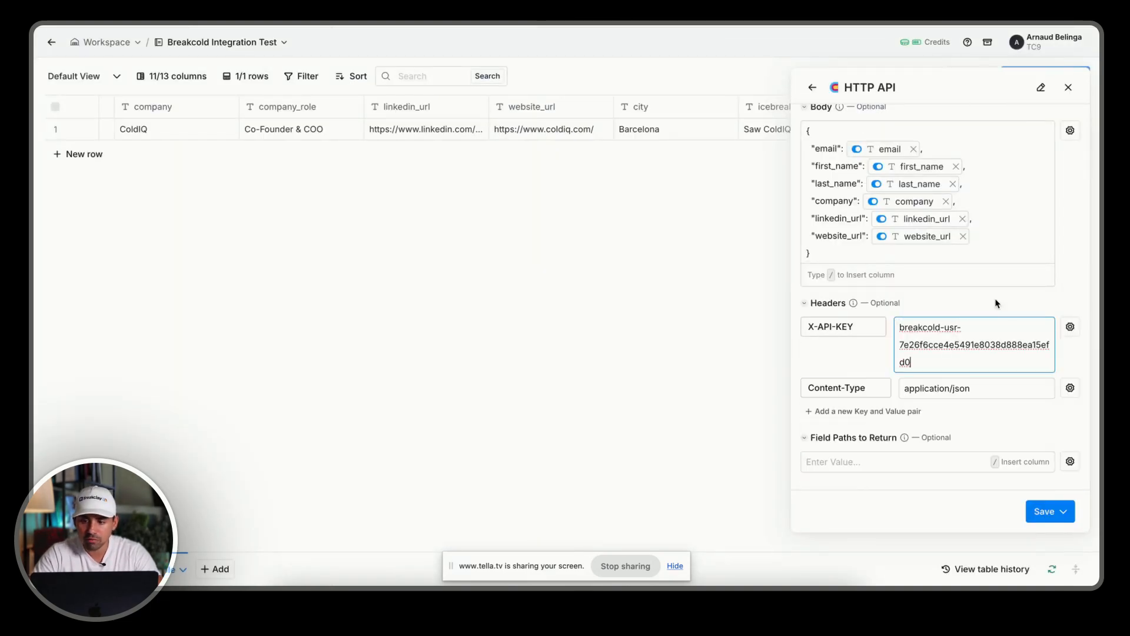
Step: Examine the HTTP API setup, checking the body's field mappings, the headers and the run settings
{"action": "scroll", "coordinate": [1002, 295], "scroll_direction": "up", "scroll_amount": 3}
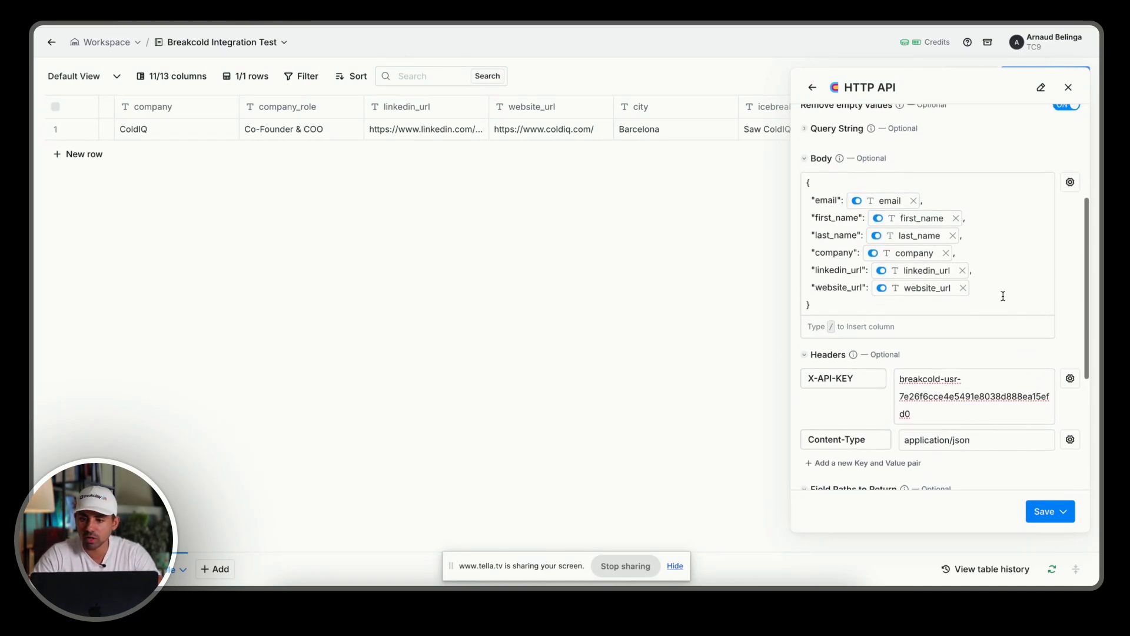
{"action": "scroll", "coordinate": [1002, 295], "scroll_direction": "down", "scroll_amount": 2}
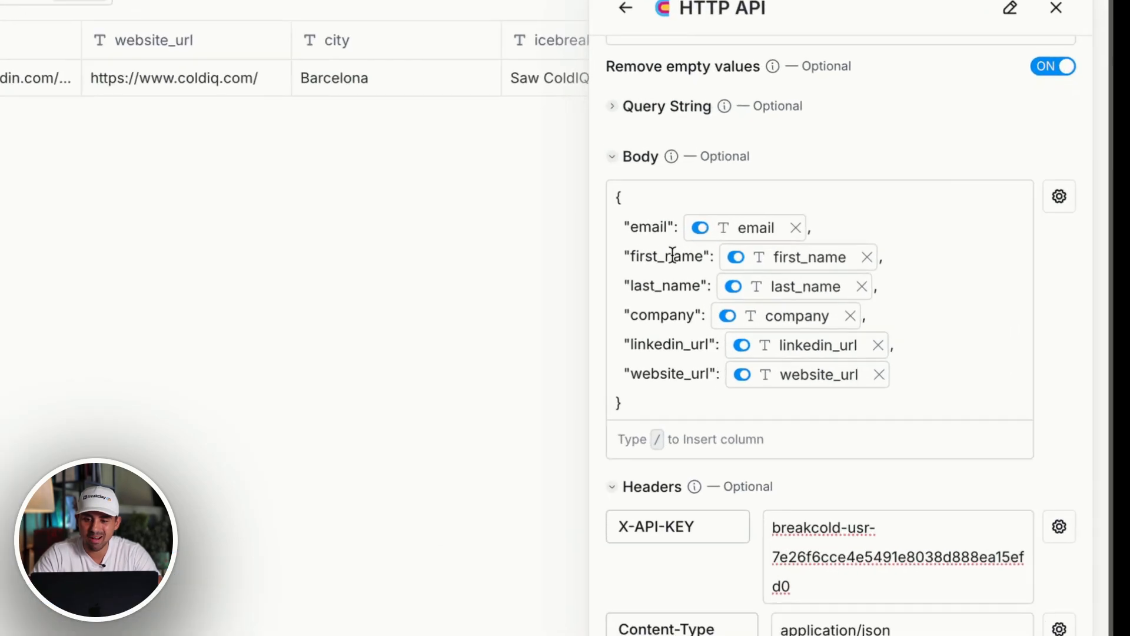
{"action": "left_click", "coordinate": [672, 304]}
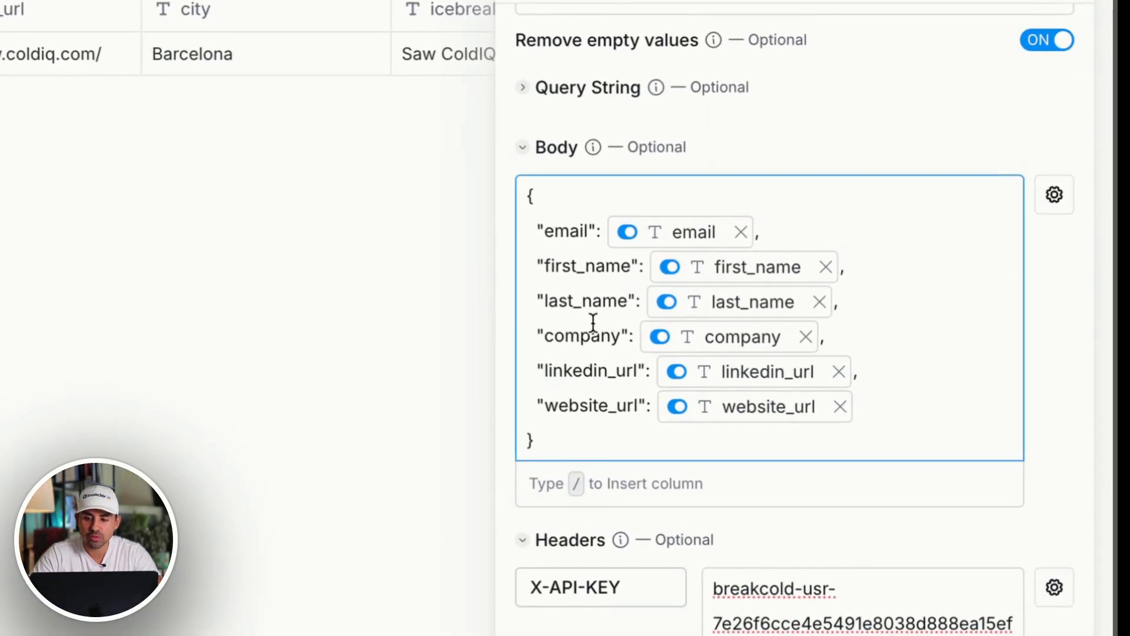
{"action": "scroll", "coordinate": [593, 322], "scroll_direction": "down", "scroll_amount": 1}
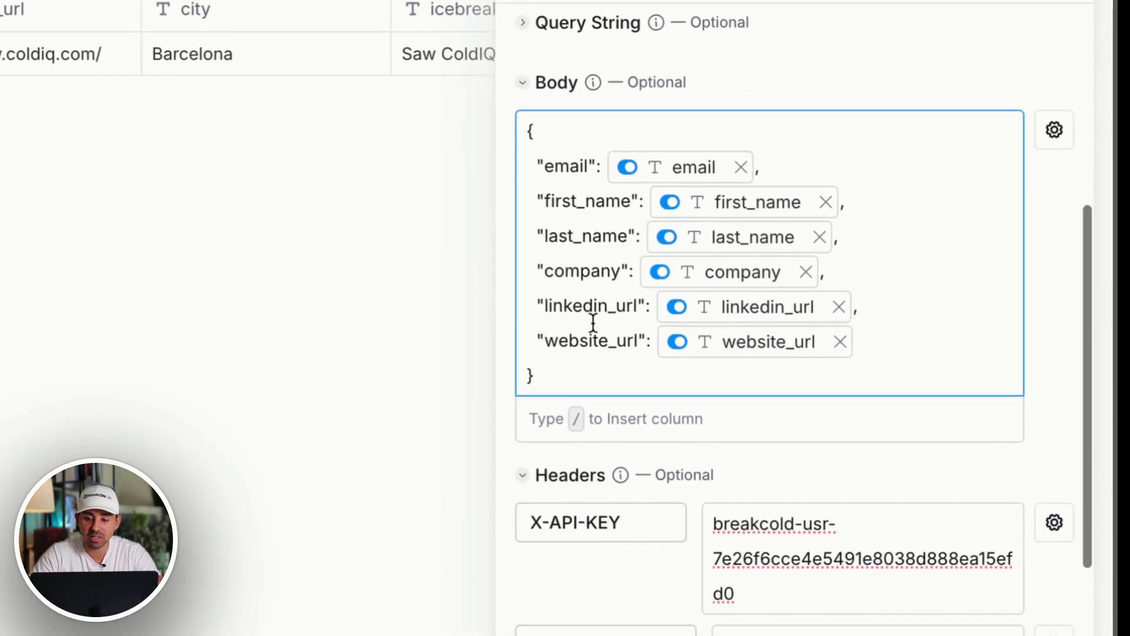
{"action": "scroll", "coordinate": [593, 322], "scroll_direction": "down", "scroll_amount": 6}
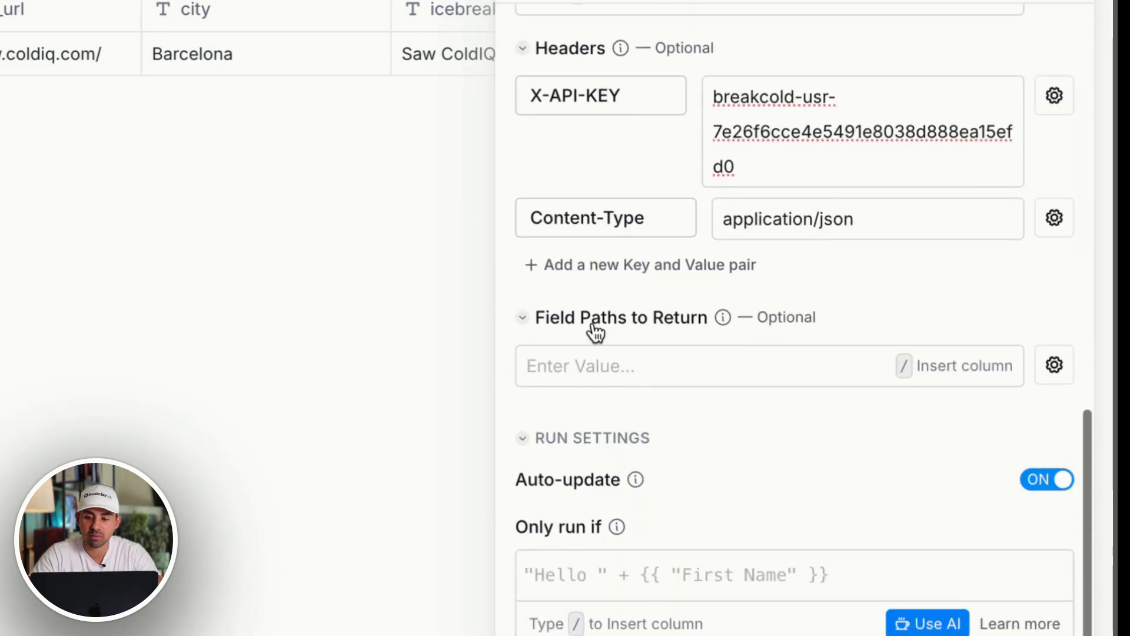
{"action": "scroll", "coordinate": [594, 325], "scroll_direction": "up", "scroll_amount": 13}
{"action": "scroll", "coordinate": [593, 325], "scroll_direction": "down", "scroll_amount": 4}
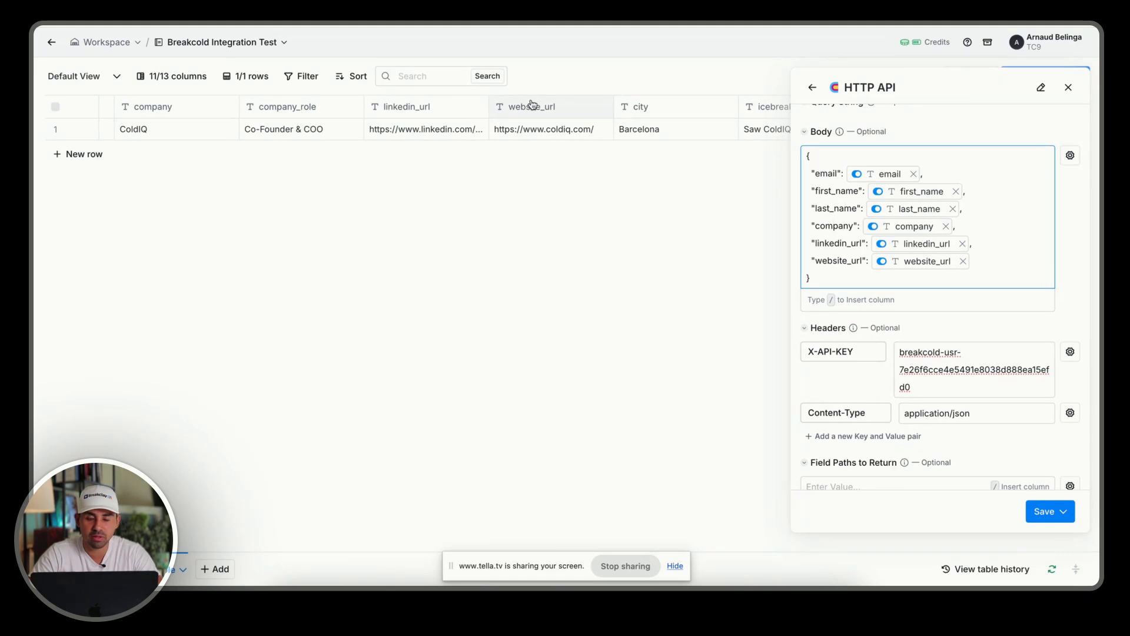
{"action": "scroll", "coordinate": [847, 238], "scroll_direction": "up", "scroll_amount": 1}
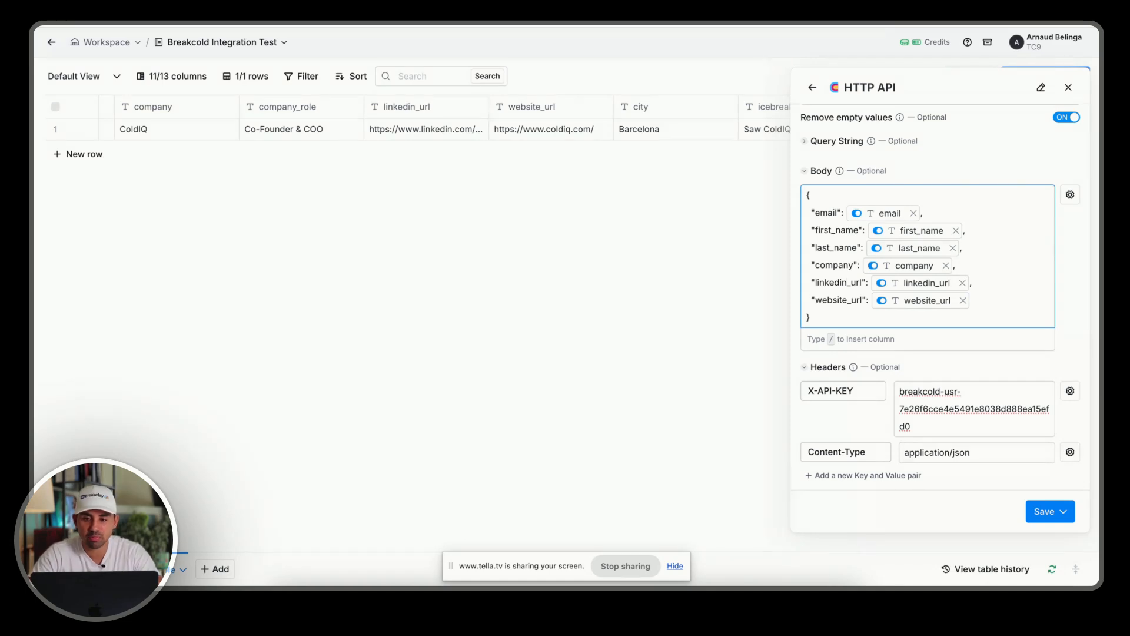
Step: Switch to Breakcold's API key settings and open the API reference for the "Create a lead" endpoint
{"action": "left_click", "coordinate": [657, 3]}
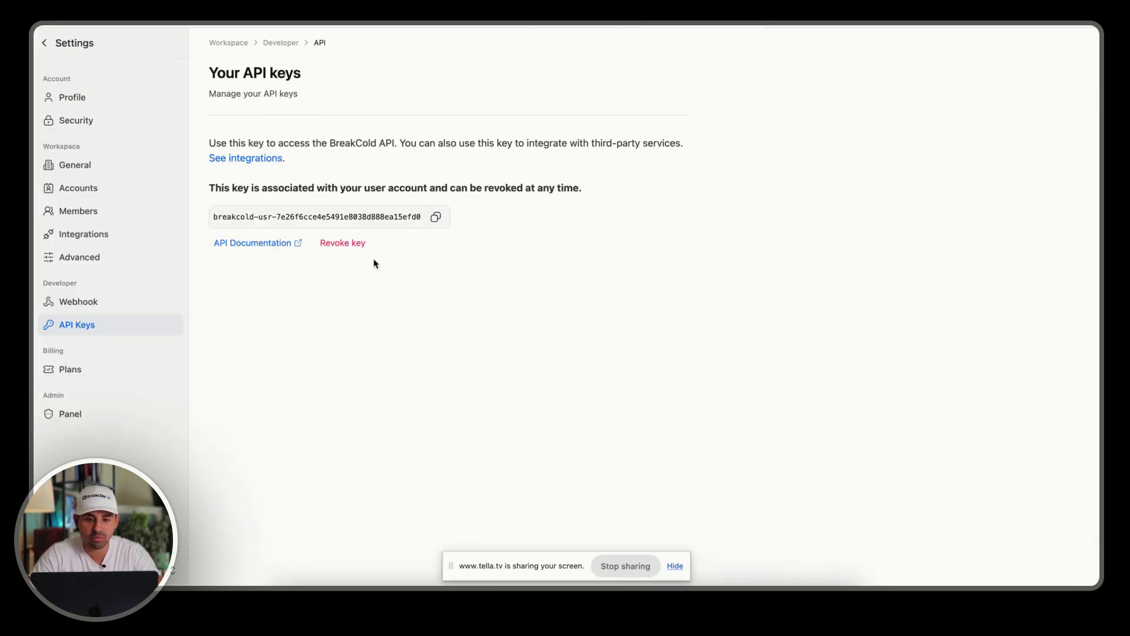
{"action": "left_click", "coordinate": [240, 243]}
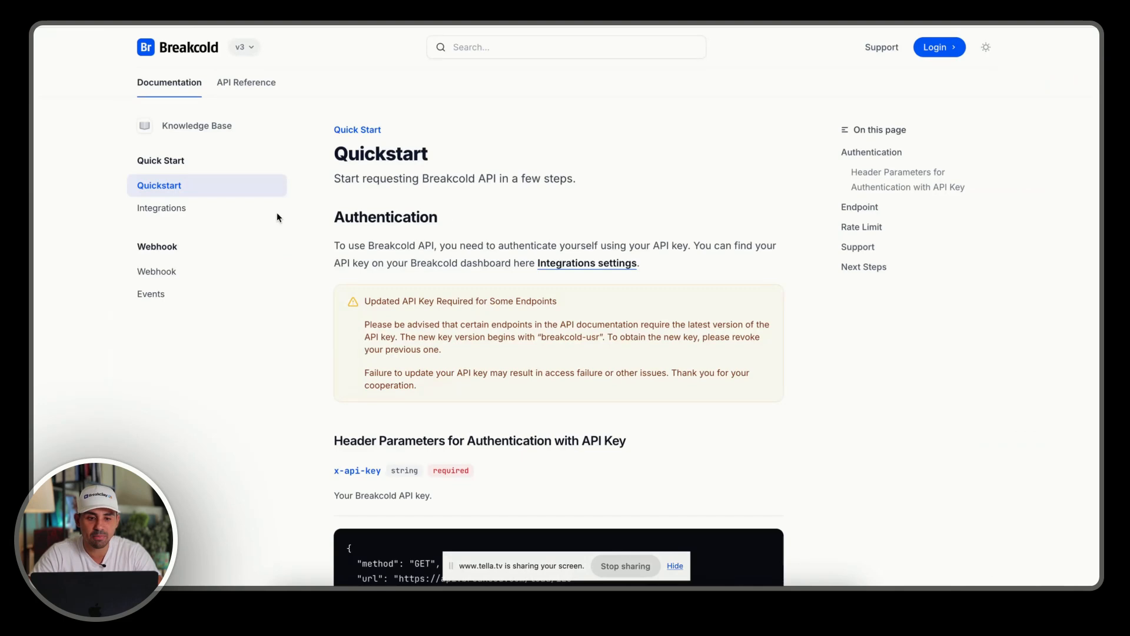
{"action": "left_click", "coordinate": [264, 88]}
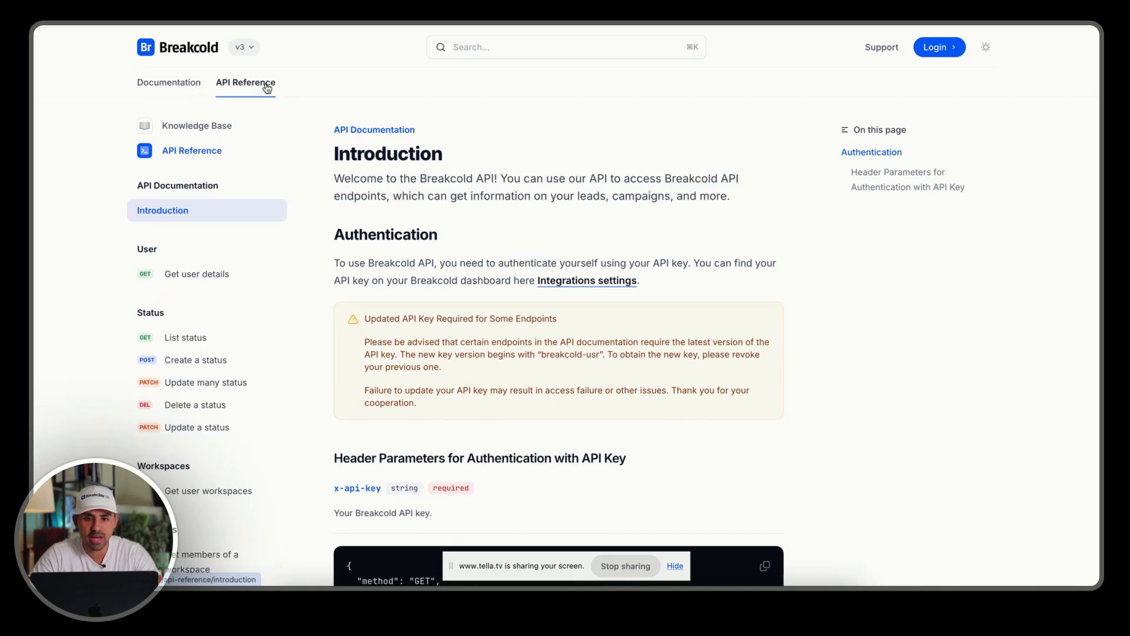
{"action": "scroll", "coordinate": [224, 371], "scroll_direction": "down", "scroll_amount": 5}
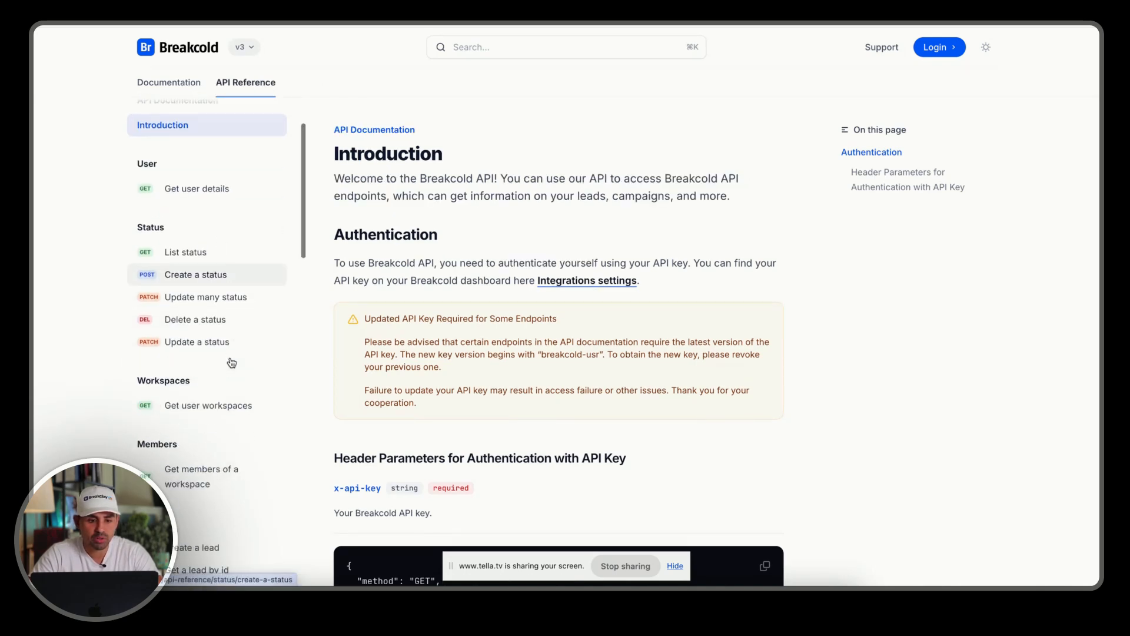
{"action": "left_click", "coordinate": [202, 393]}
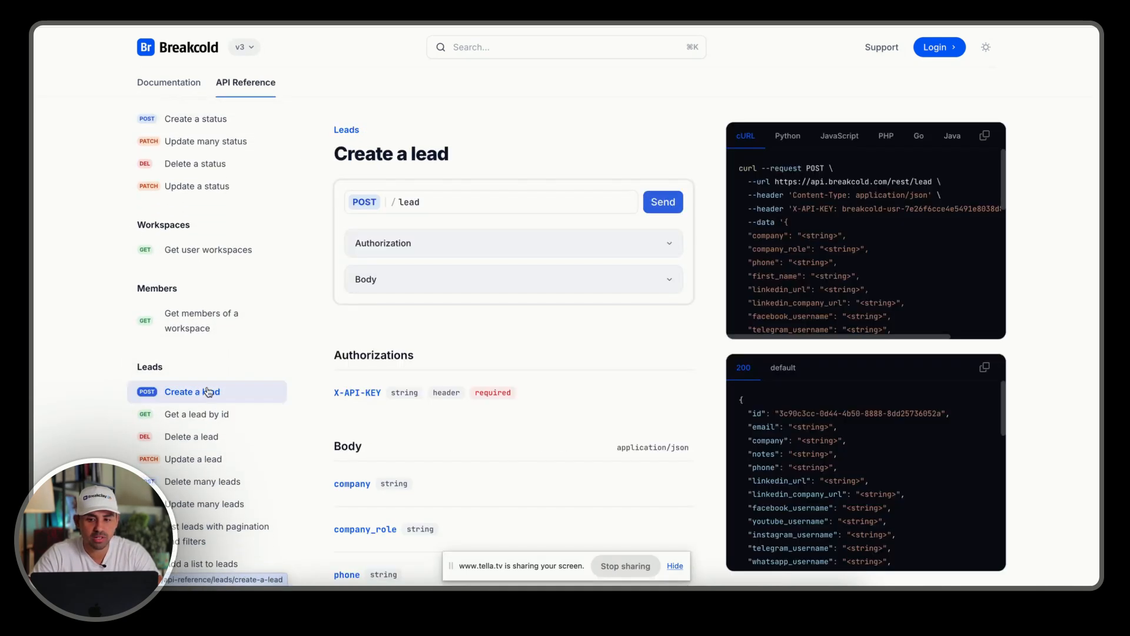
Step: Examine the lead fields in the "Create a lead" endpoint's 200 response example
{"action": "scroll", "coordinate": [1048, 208], "scroll_direction": "down", "scroll_amount": 2}
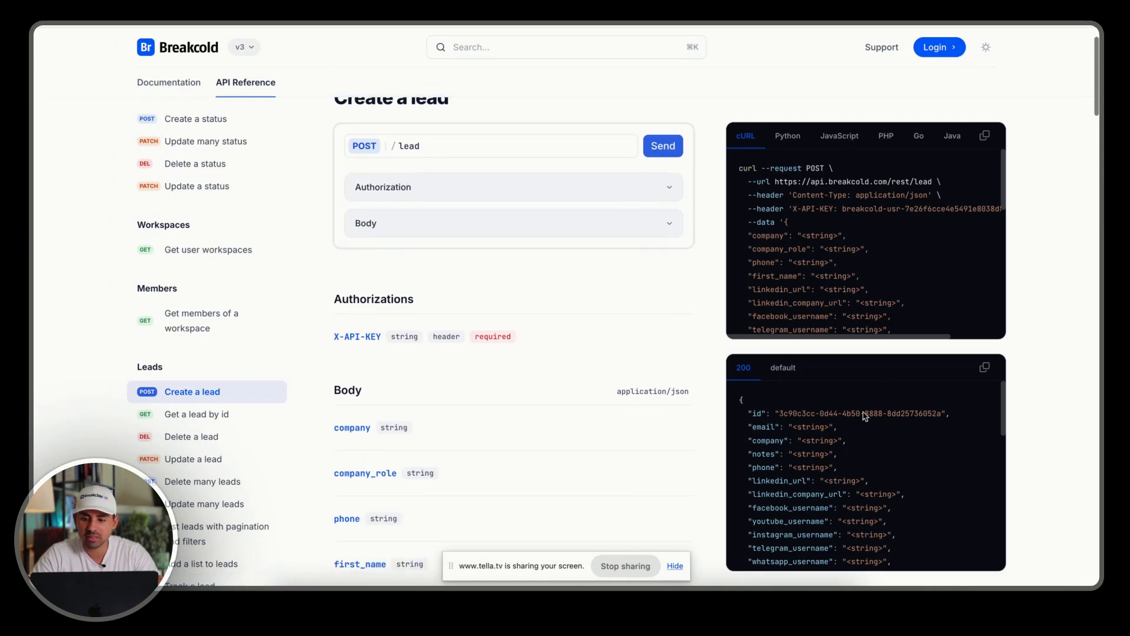
{"action": "scroll", "coordinate": [848, 427], "scroll_direction": "down", "scroll_amount": 4}
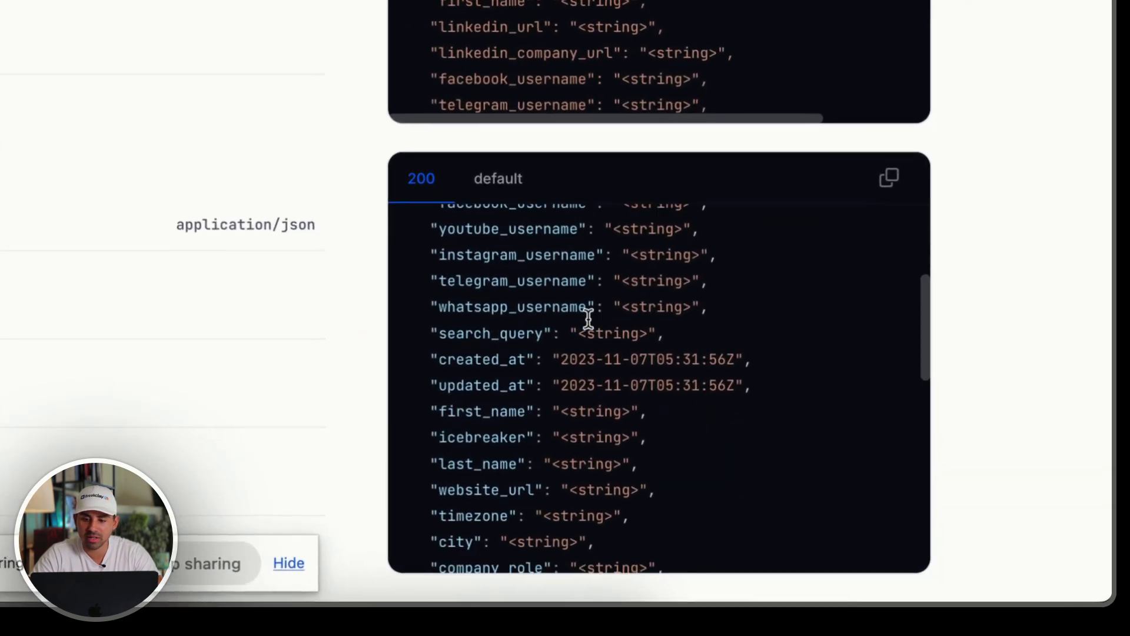
{"action": "scroll", "coordinate": [588, 318], "scroll_direction": "down", "scroll_amount": 10}
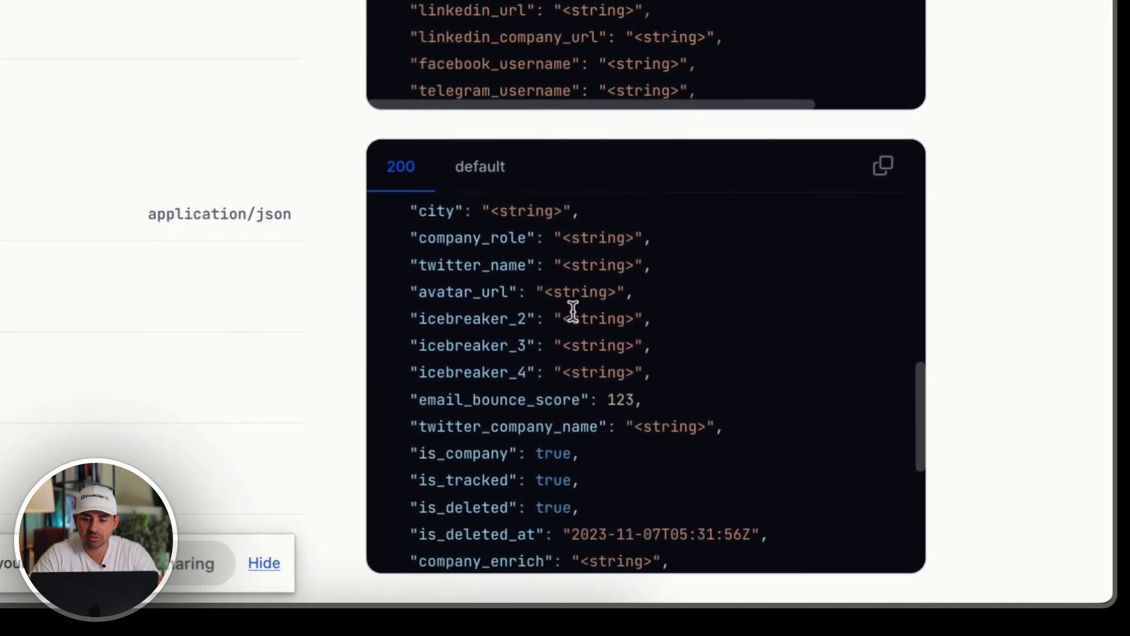
{"action": "scroll", "coordinate": [577, 319], "scroll_direction": "up", "scroll_amount": 10}
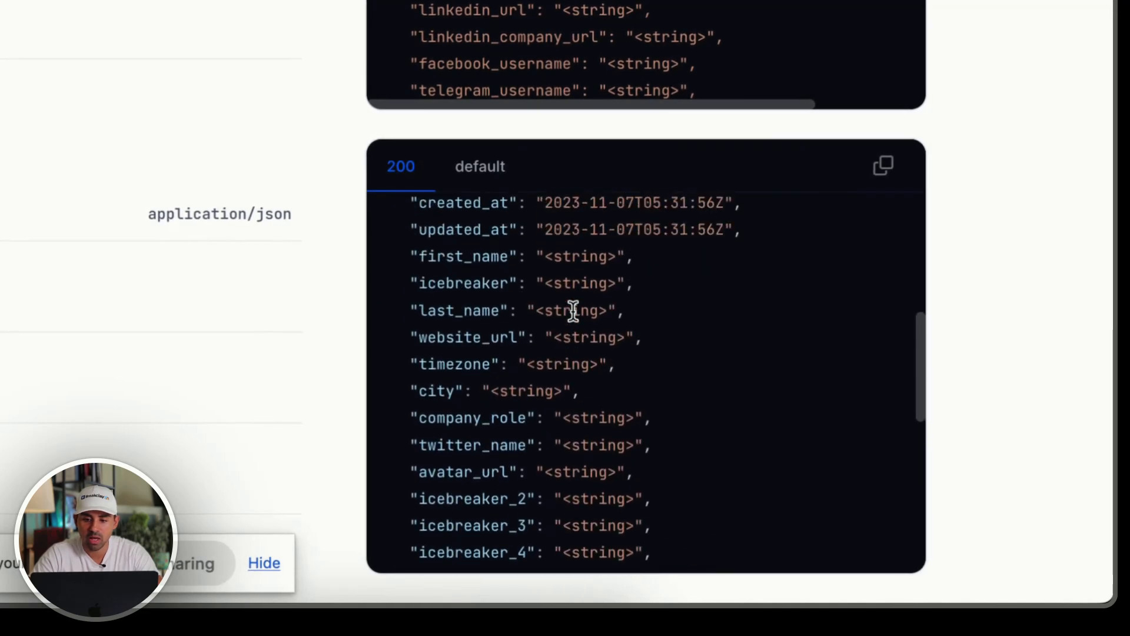
{"action": "scroll", "coordinate": [574, 310], "scroll_direction": "down", "scroll_amount": 2}
{"action": "scroll", "coordinate": [573, 311], "scroll_direction": "down", "scroll_amount": 1}
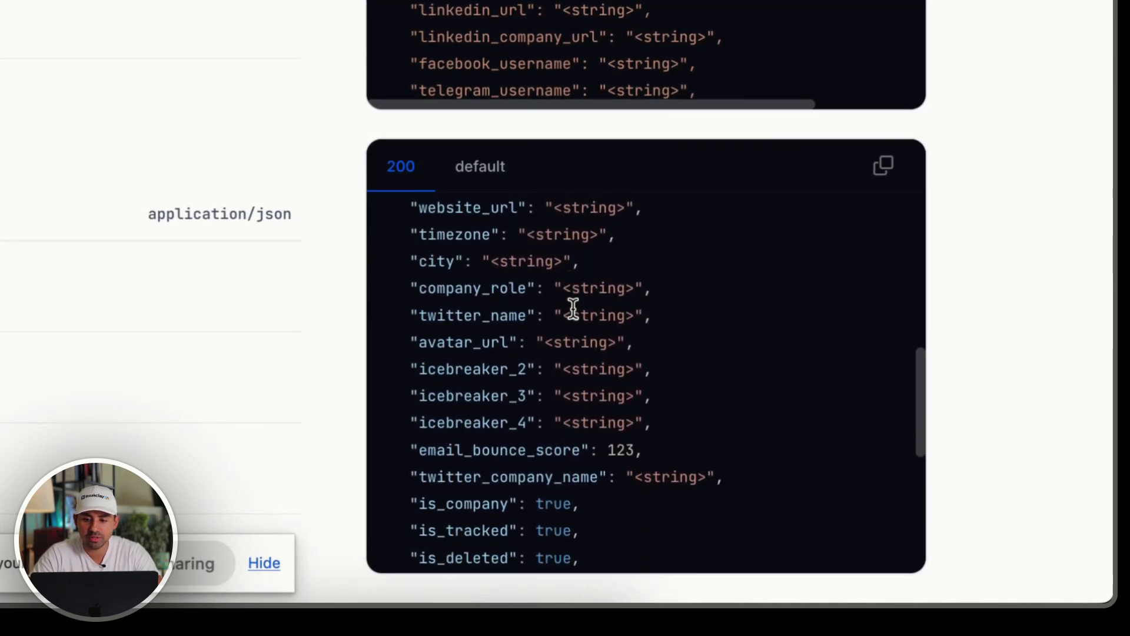
Step: Copy the "city" line from the 200 response example and insert it below "linkedin_url" in the Clay HTTP API body, aligning its indentation
{"action": "left_click_drag", "start_coordinate": [582, 266], "coordinate": [412, 277]}
{"action": "key", "text": "ctrl+c"}
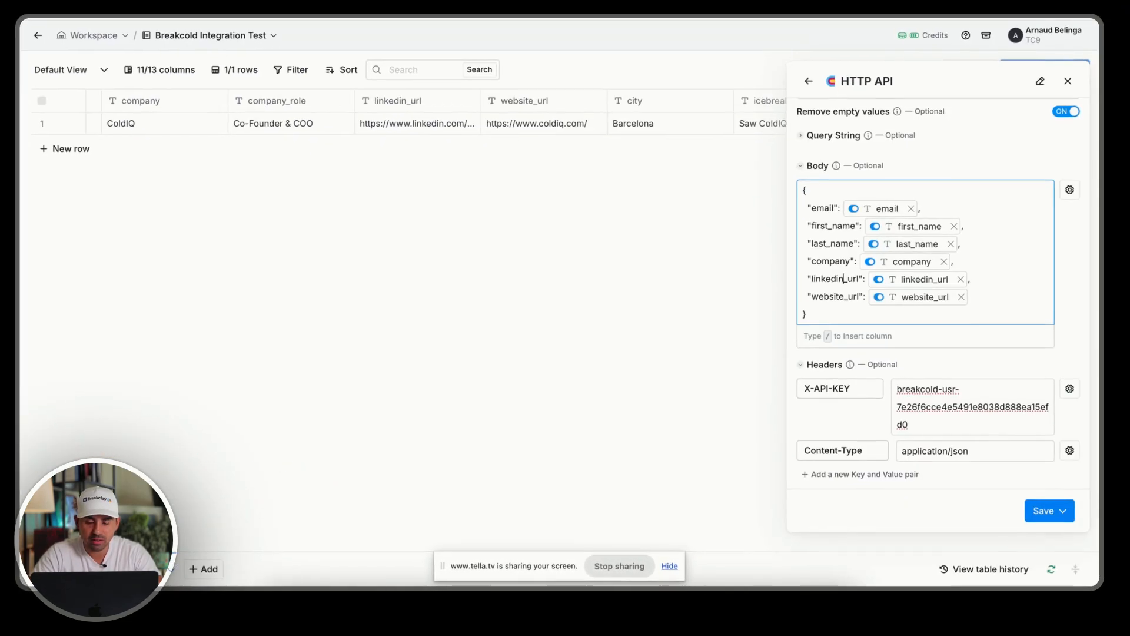
{"action": "mouse_move", "coordinate": [919, 249]}
{"action": "left_click", "coordinate": [979, 283]}
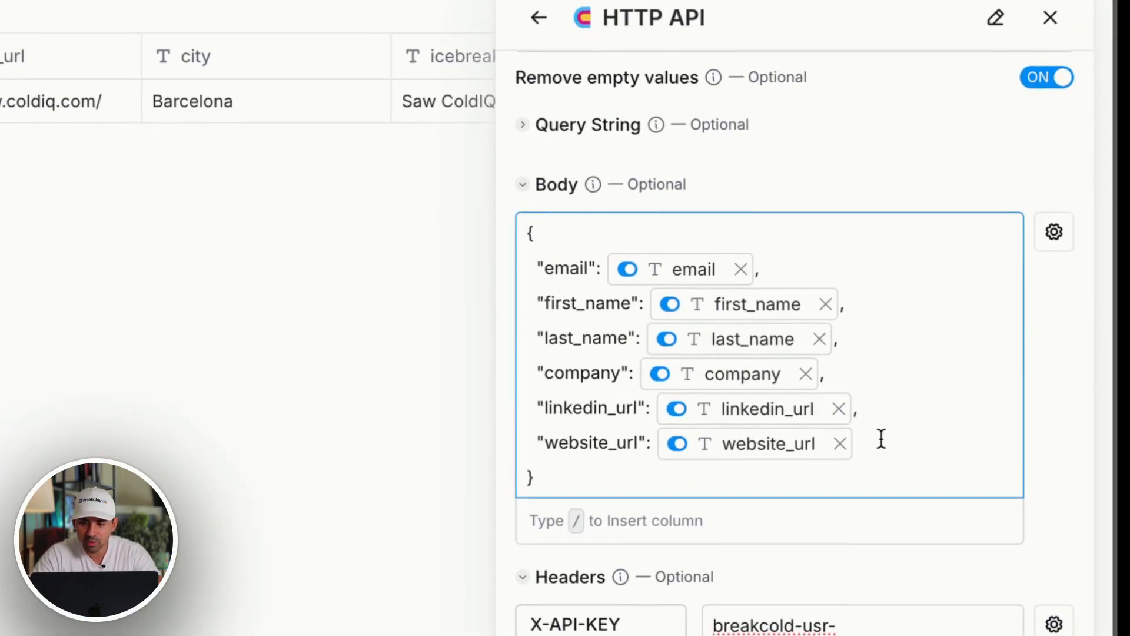
{"action": "left_click", "coordinate": [982, 301]}
{"action": "left_click", "coordinate": [877, 407]}
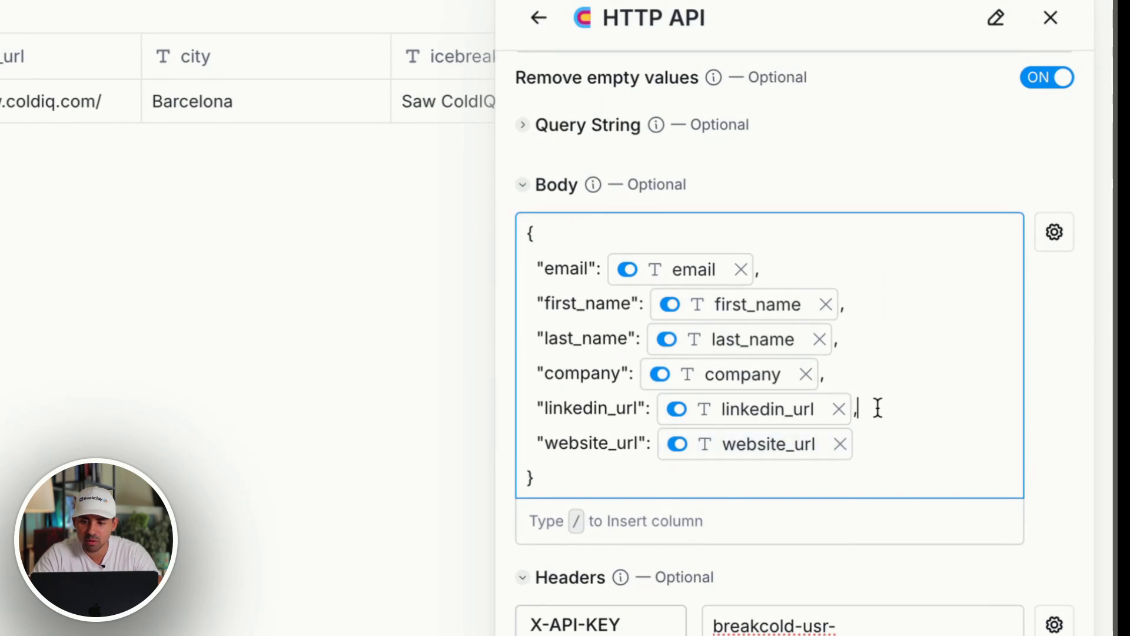
{"action": "key", "text": "Return"}
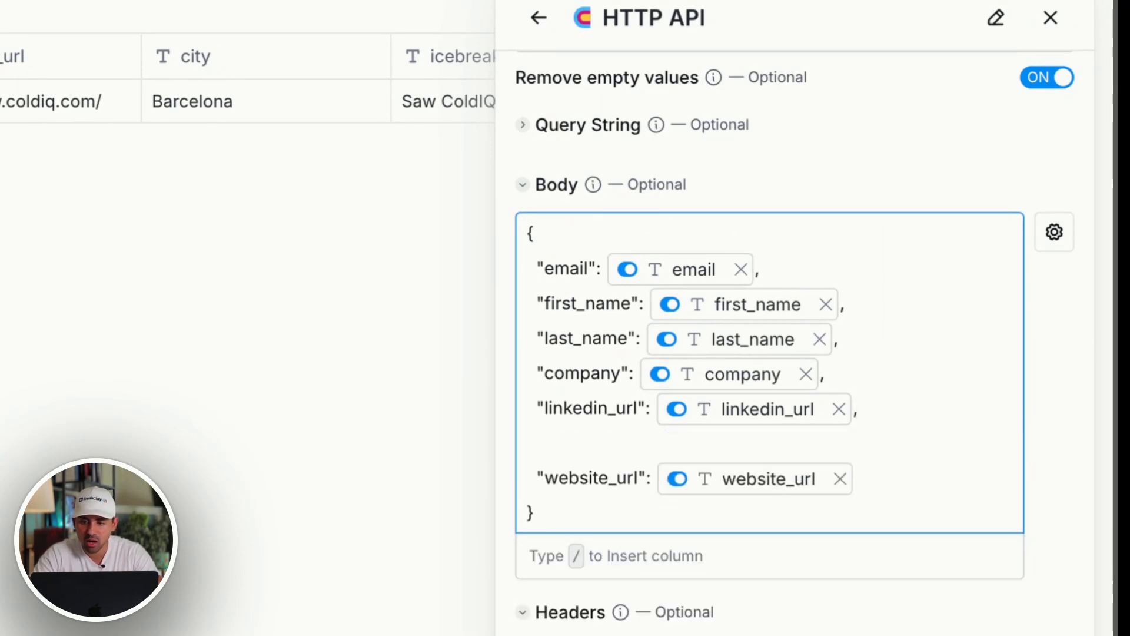
{"action": "key", "text": "ctrl+v"}
{"action": "left_click", "coordinate": [526, 436]}
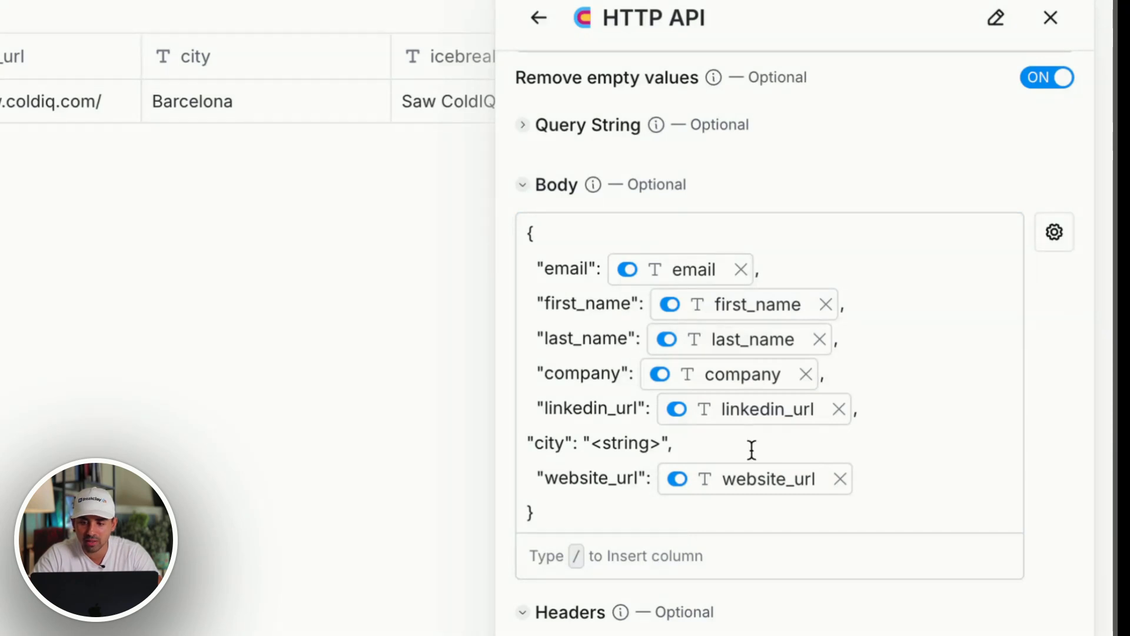
{"action": "left_click", "coordinate": [674, 441]}
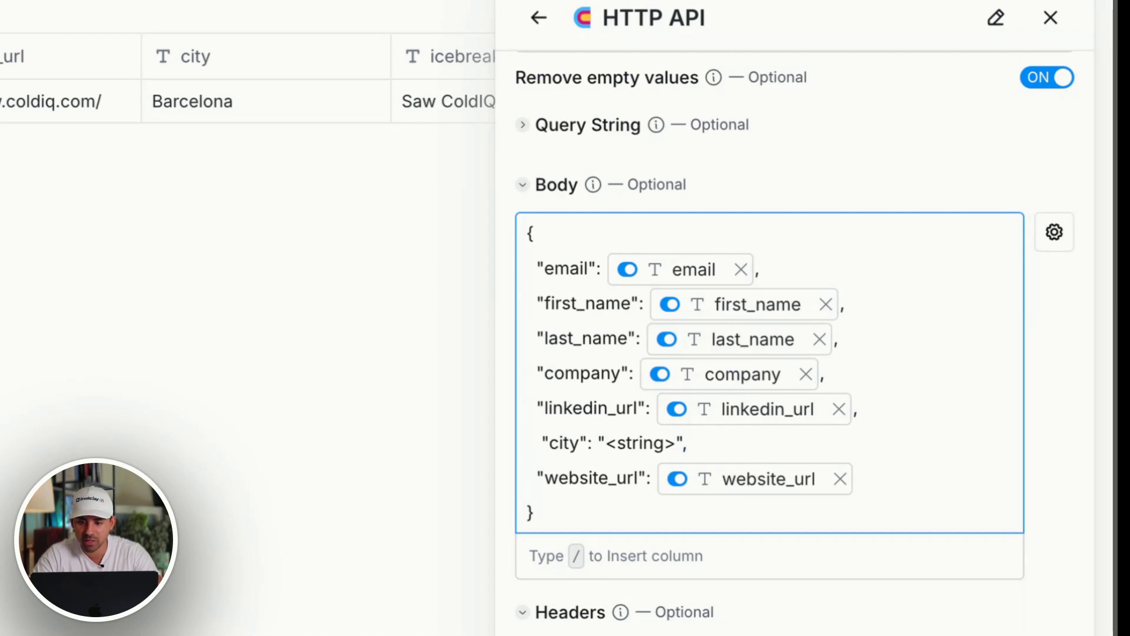
{"action": "key", "text": "BackSpace"}
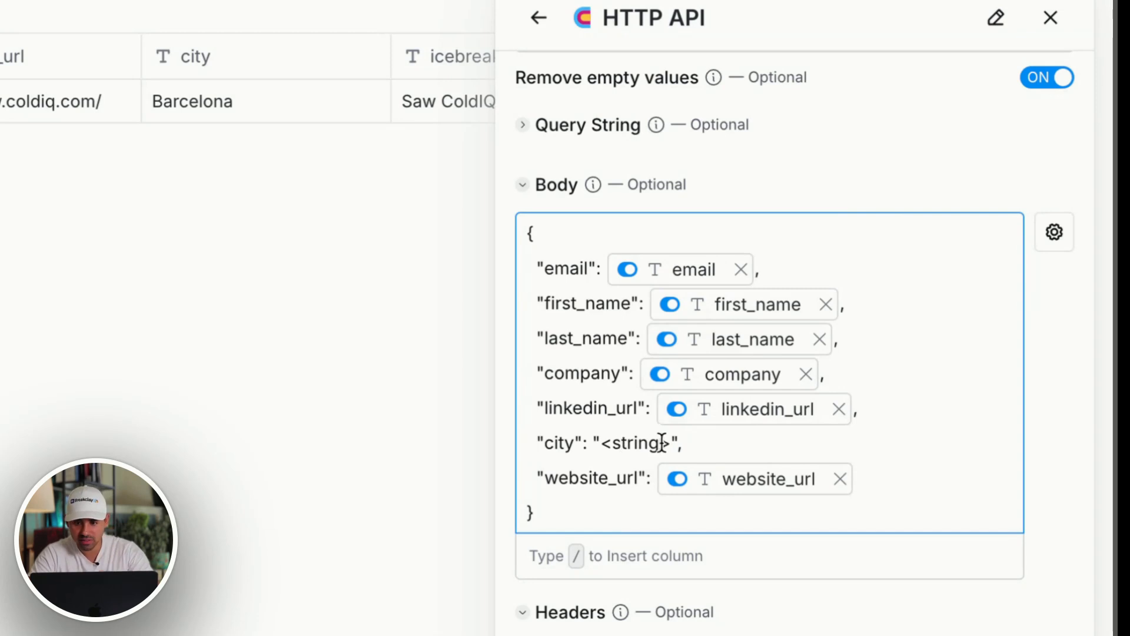
Step: Replace the "<string>" placeholder of the body's "city" field with the city column
{"action": "left_click_drag", "start_coordinate": [669, 442], "coordinate": [601, 443]}
{"action": "key", "text": "BackSpace"}
{"action": "type", "text": "/"}
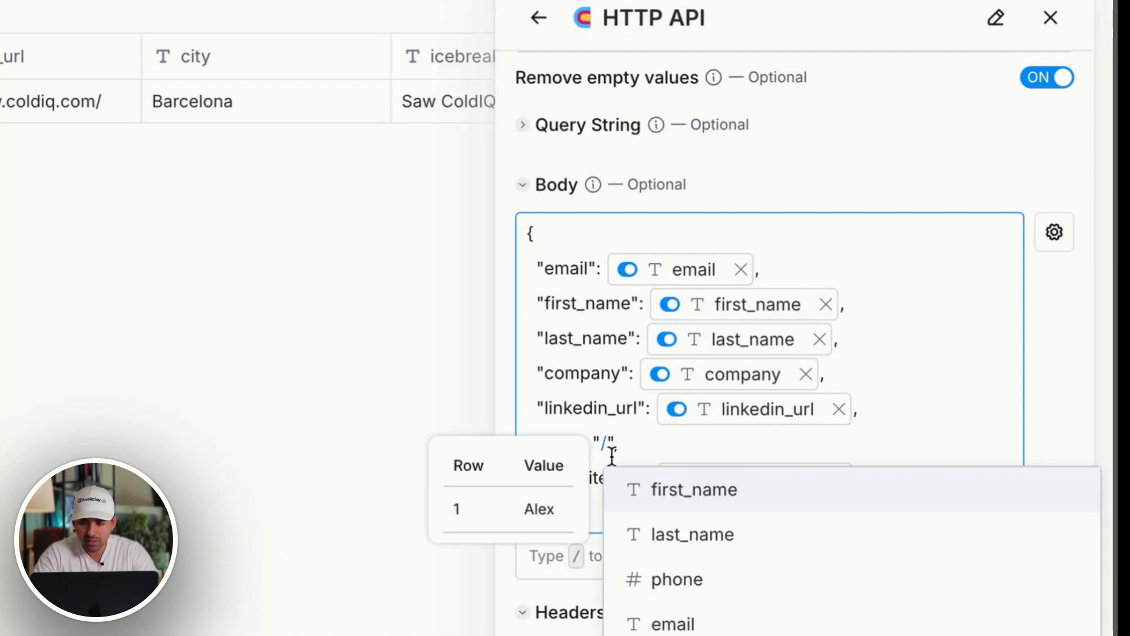
{"action": "scroll", "coordinate": [724, 630], "scroll_direction": "down", "scroll_amount": 1}
{"action": "scroll", "coordinate": [852, 550], "scroll_direction": "up", "scroll_amount": 1}
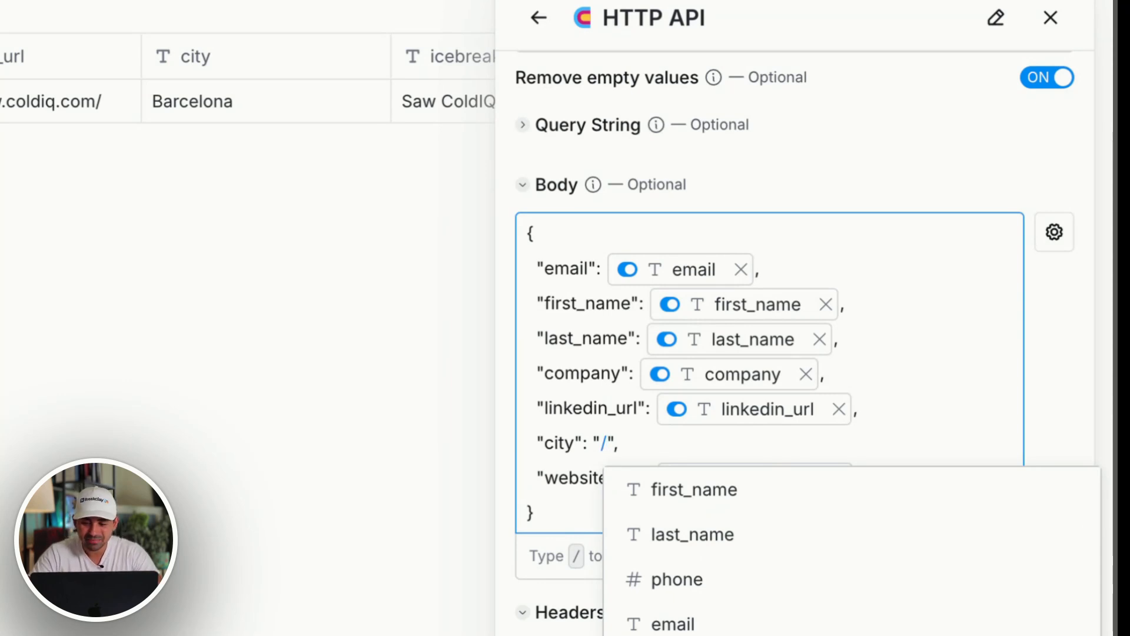
{"action": "left_click", "coordinate": [769, 552]}
{"action": "left_click", "coordinate": [788, 441]}
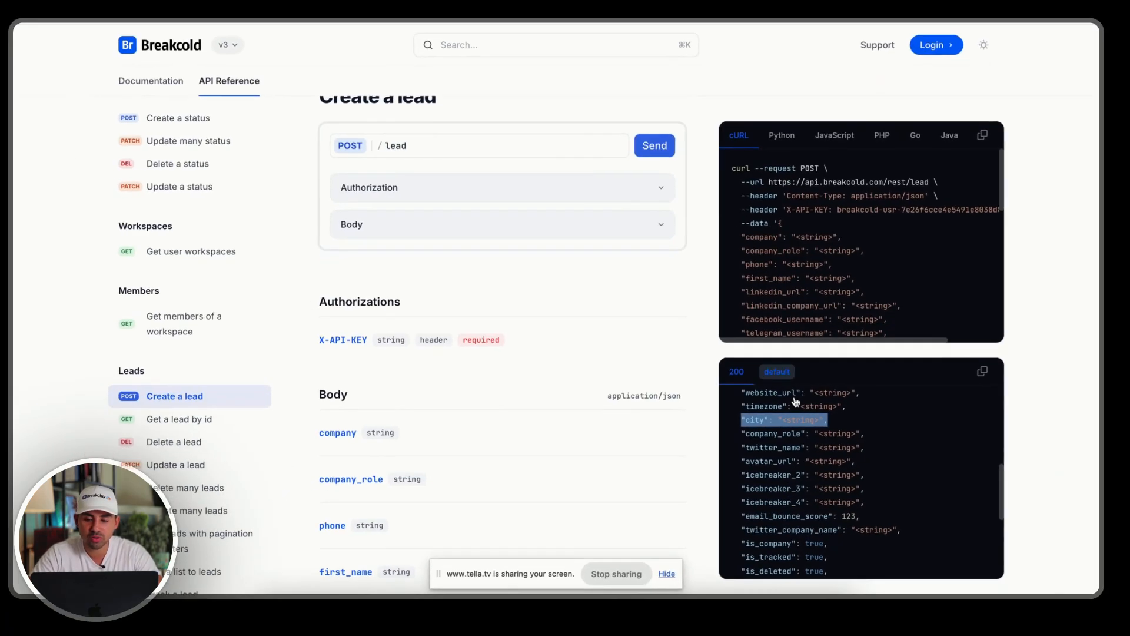
Step: Examine the remaining lead fields in the "Create a lead" 200 response example in Breakcold's API reference
{"action": "scroll", "coordinate": [804, 417], "scroll_direction": "down", "scroll_amount": 5}
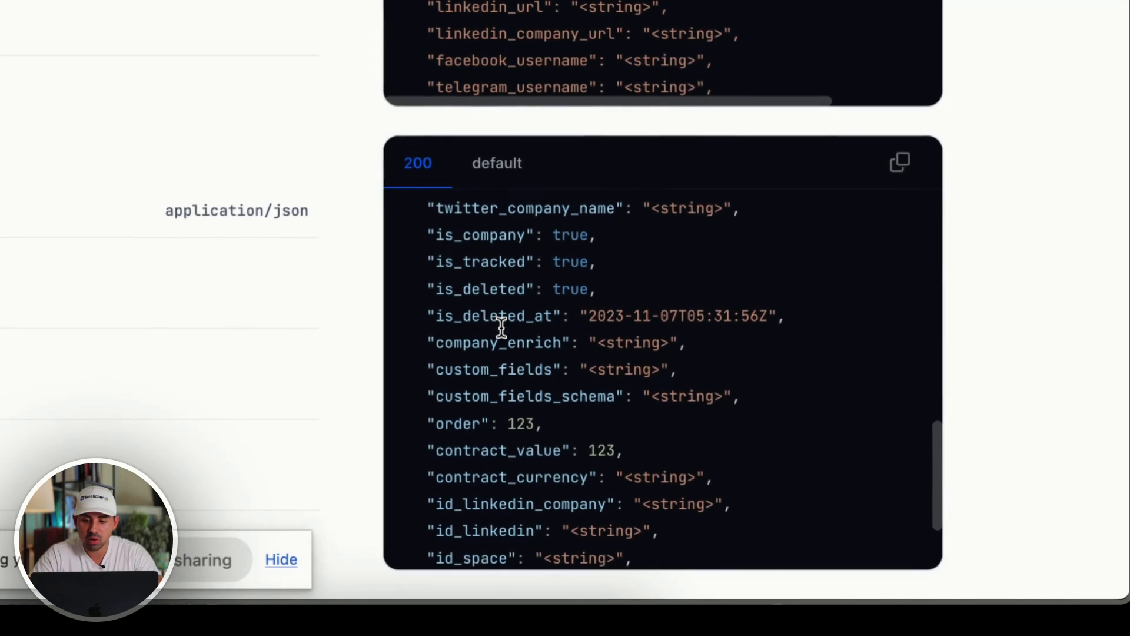
{"action": "scroll", "coordinate": [510, 491], "scroll_direction": "down", "scroll_amount": 3}
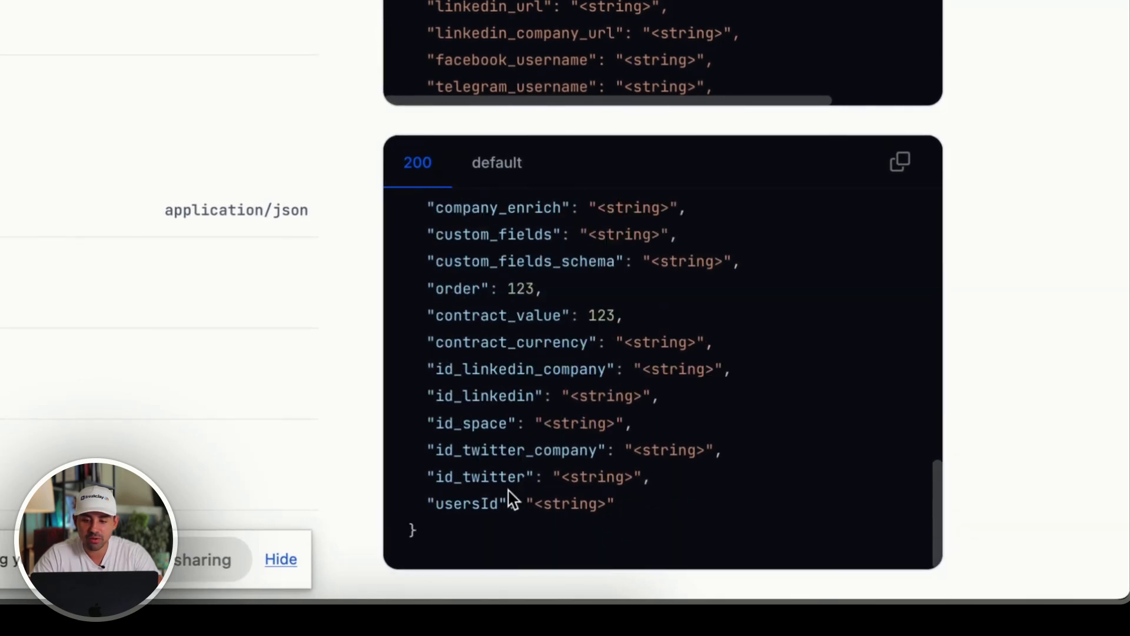
{"action": "scroll", "coordinate": [511, 498], "scroll_direction": "up", "scroll_amount": 5}
{"action": "scroll", "coordinate": [509, 491], "scroll_direction": "up", "scroll_amount": 1}
Step: Copy the "icebreaker", "city" and "company_role" lines from the note and insert them below "city" in Clay's HTTP API body
{"action": "key", "text": "ctrl+Tab"}
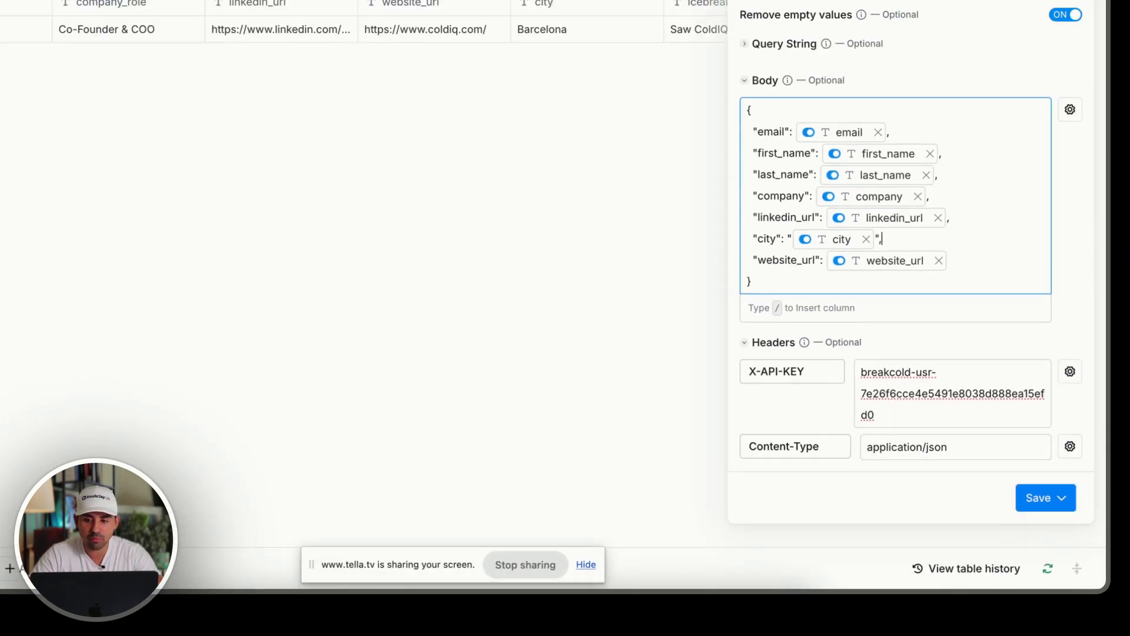
{"action": "left_click", "coordinate": [330, 587]}
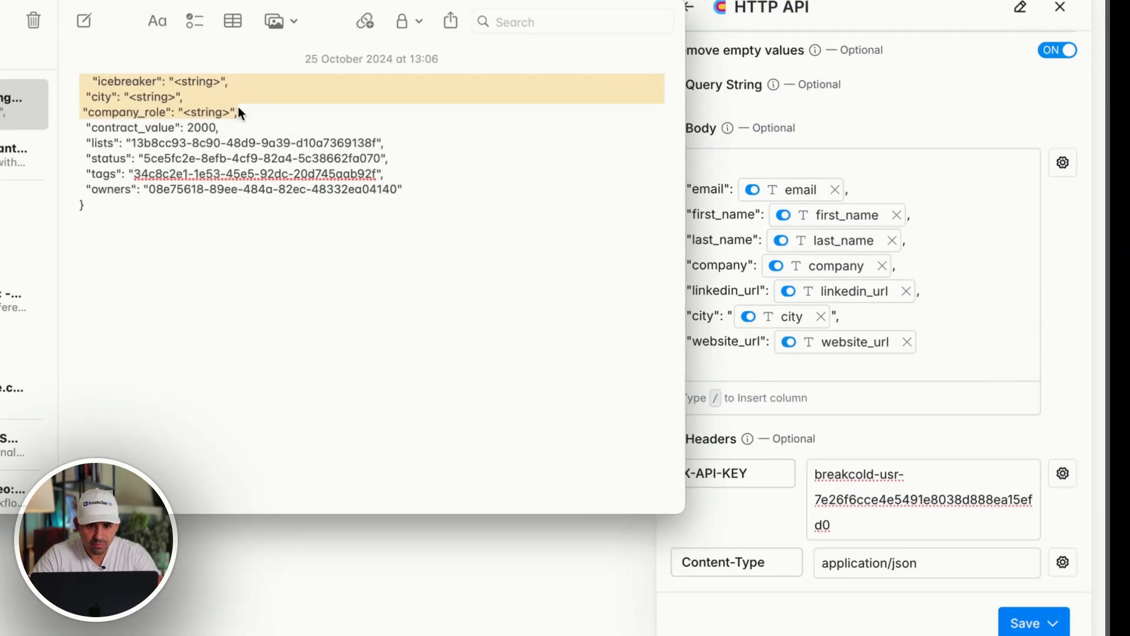
{"action": "key", "text": "super+Tab"}
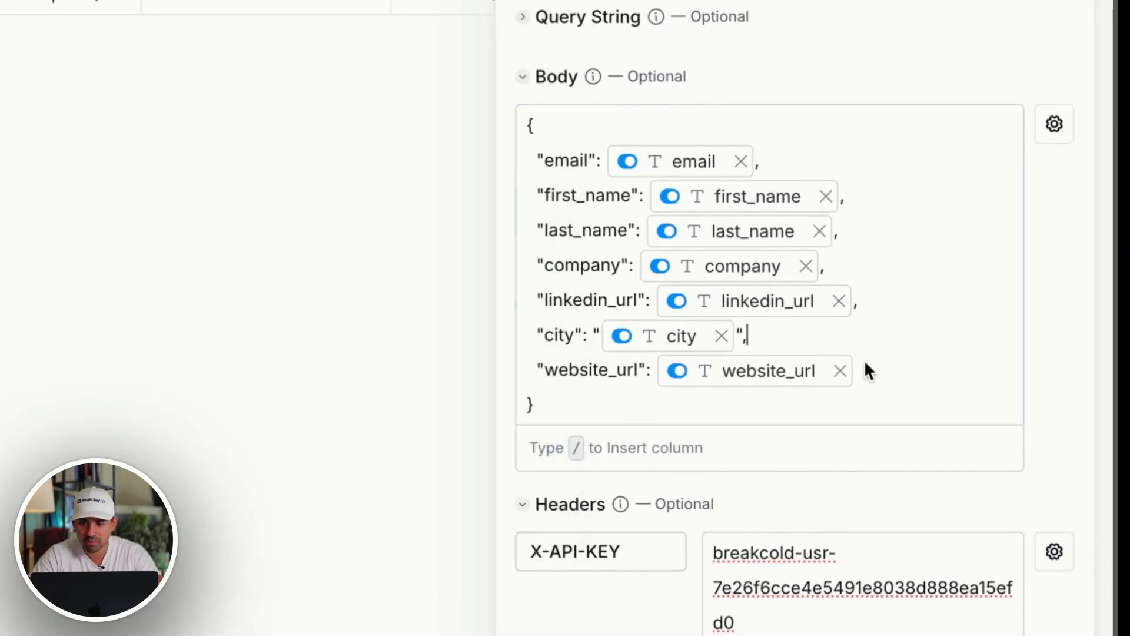
{"action": "left_click", "coordinate": [815, 341]}
{"action": "type", "text": "\"icebreaker\": \"<string>\", \"city\": \"<string>\", \"company_role\": \"<string>\","}
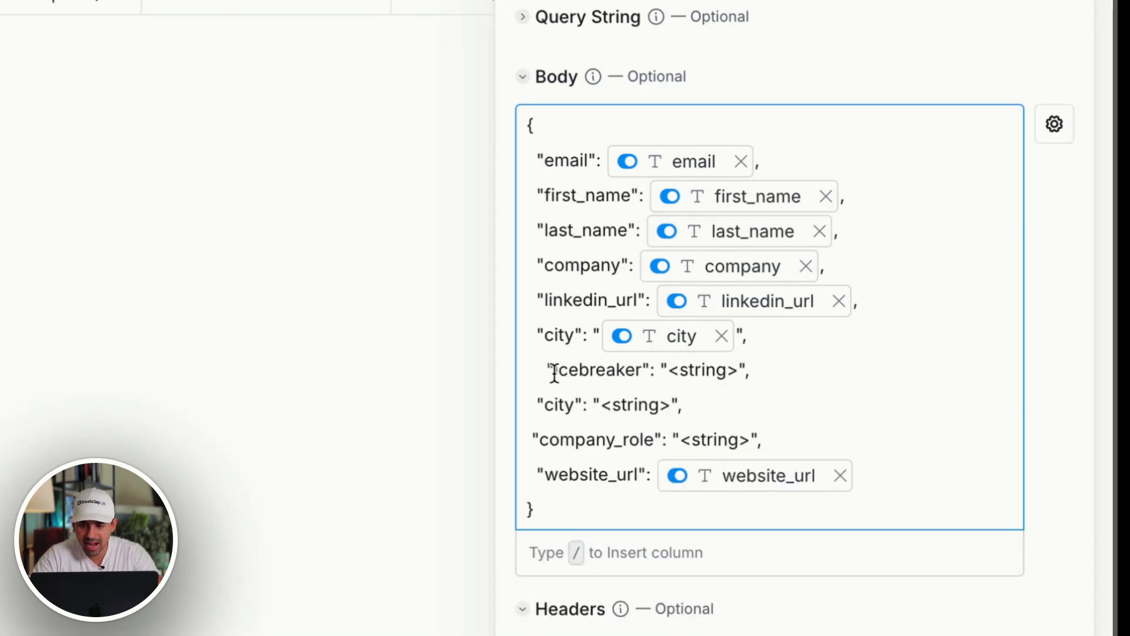
{"action": "key", "text": "BackSpace"}
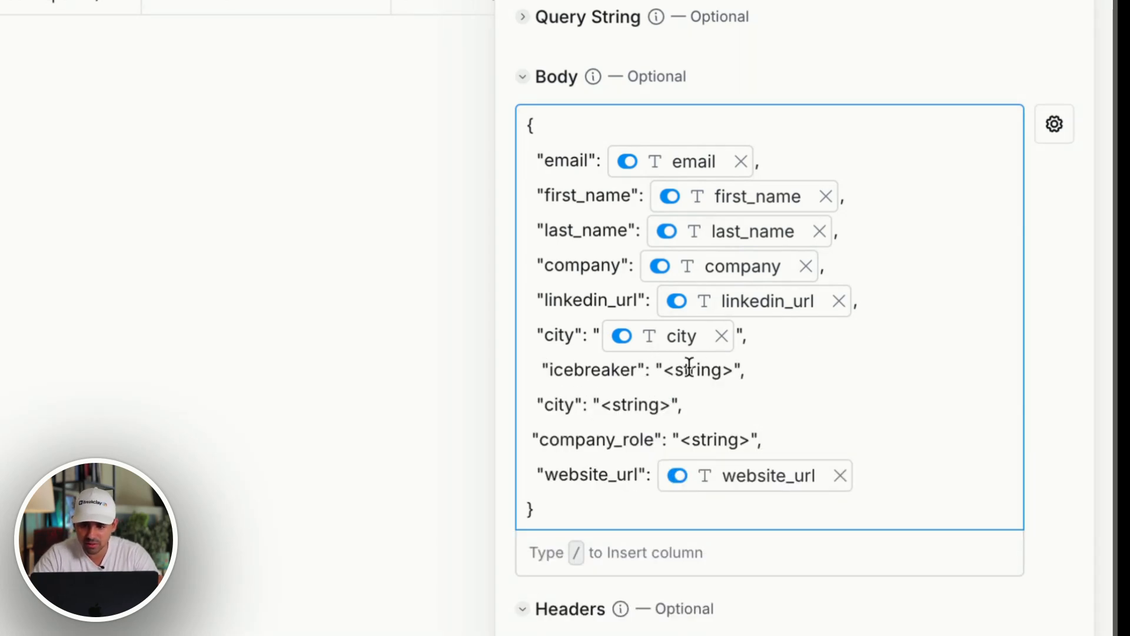
Step: Replace the "<string>" placeholder of the body's "icebreaker" field with the icebreaker column
{"action": "left_click_drag", "start_coordinate": [734, 371], "coordinate": [664, 372]}
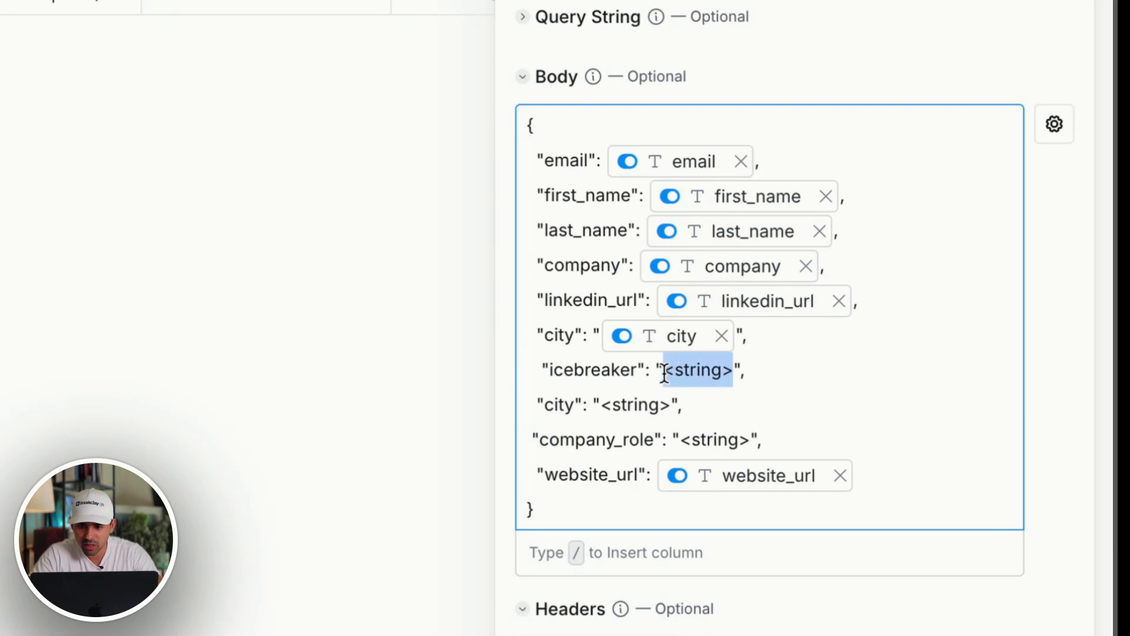
{"action": "type", "text": "/"}
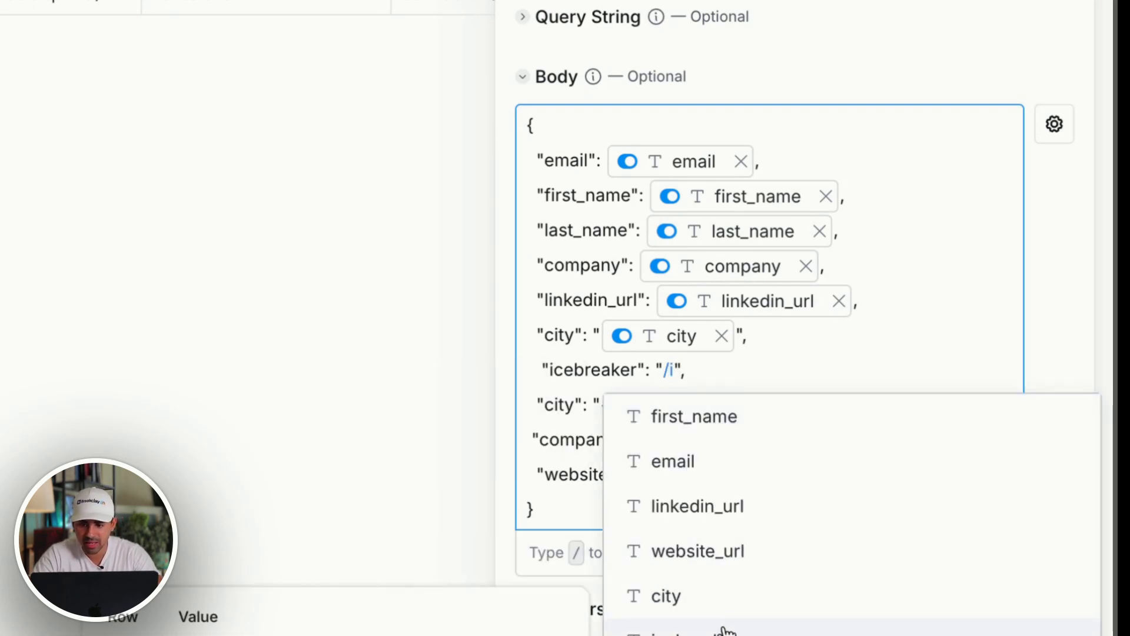
{"action": "left_click", "coordinate": [720, 631]}
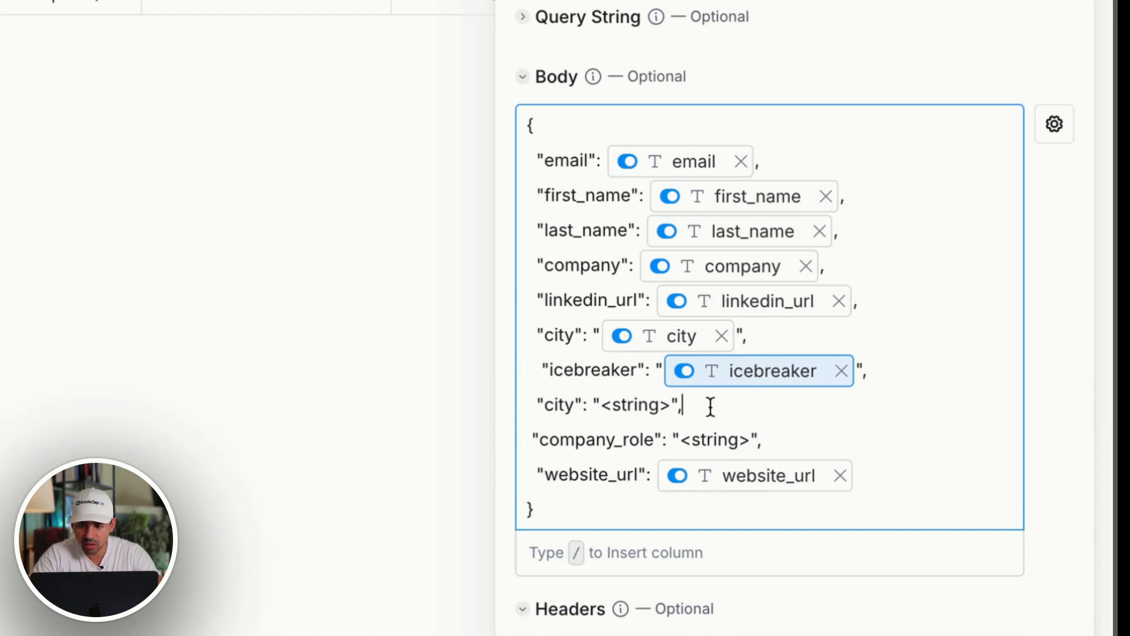
Step: Delete the duplicate "city" placeholder line from the body and align the "icebreaker" line with the other fields
{"action": "left_click_drag", "start_coordinate": [711, 406], "coordinate": [530, 404]}
{"action": "key", "text": "BackSpace"}
{"action": "key", "text": "BackSpace"}
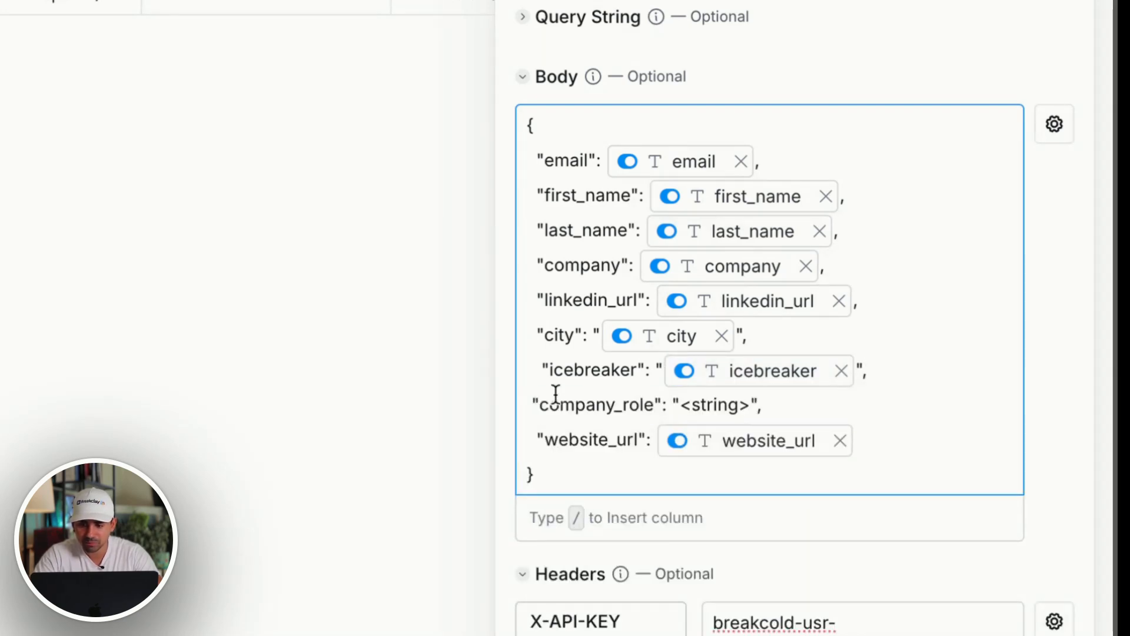
{"action": "left_click", "coordinate": [541, 369]}
{"action": "key", "text": "BackSpace"}
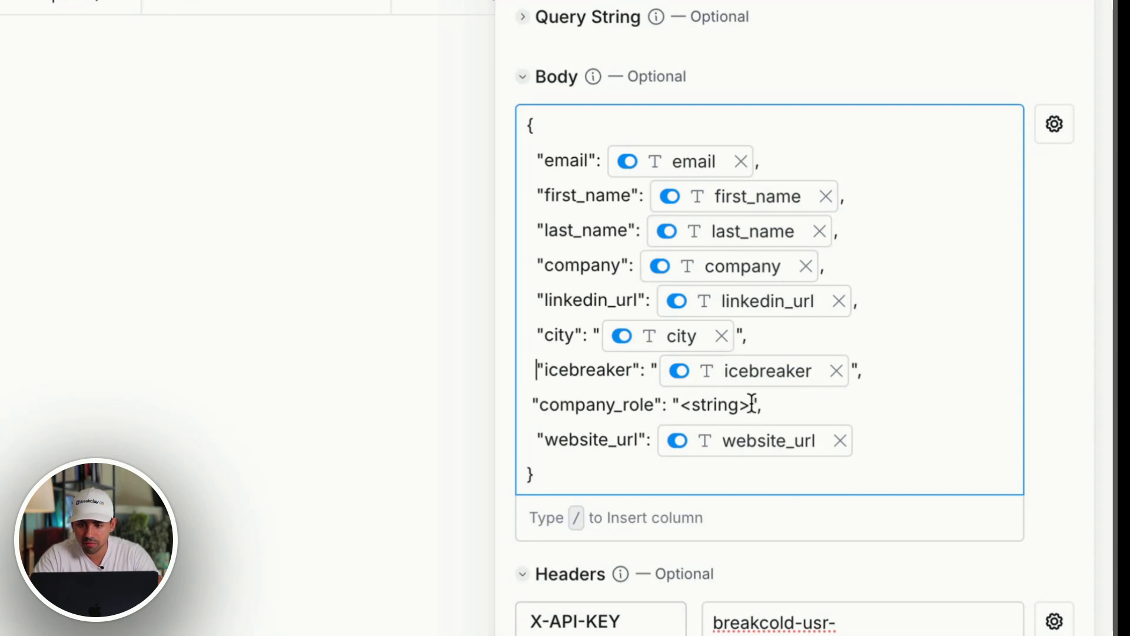
Step: Replace the "<string>" placeholder of the body's "company_role" field with the company_role column
{"action": "left_click_drag", "start_coordinate": [751, 406], "coordinate": [677, 406]}
{"action": "type", "text": "/com"}
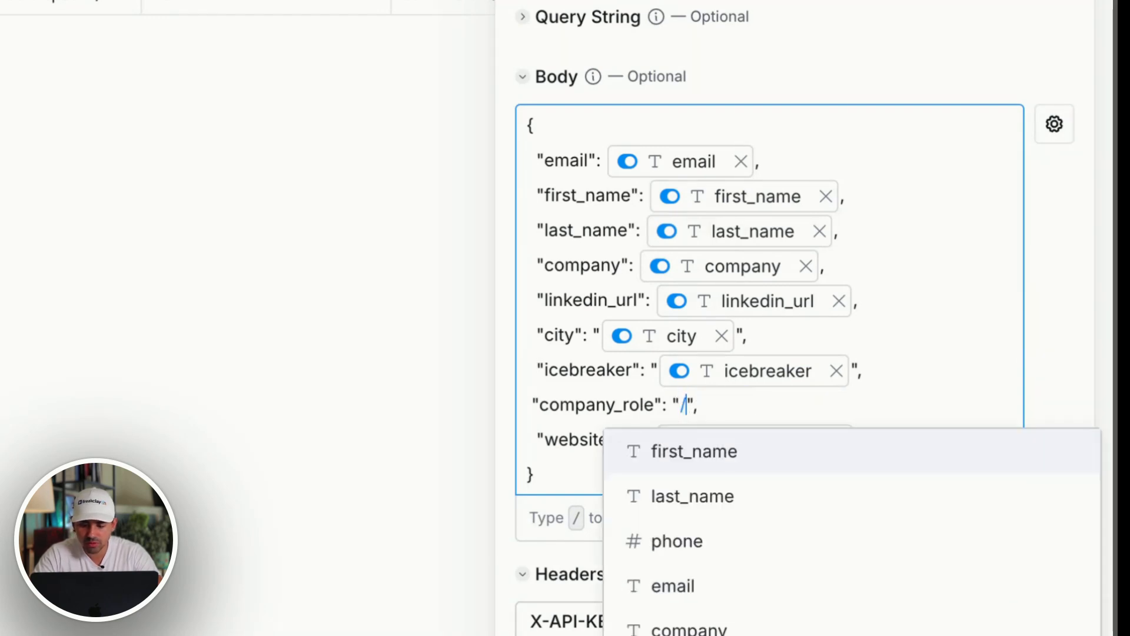
{"action": "left_click", "coordinate": [704, 501]}
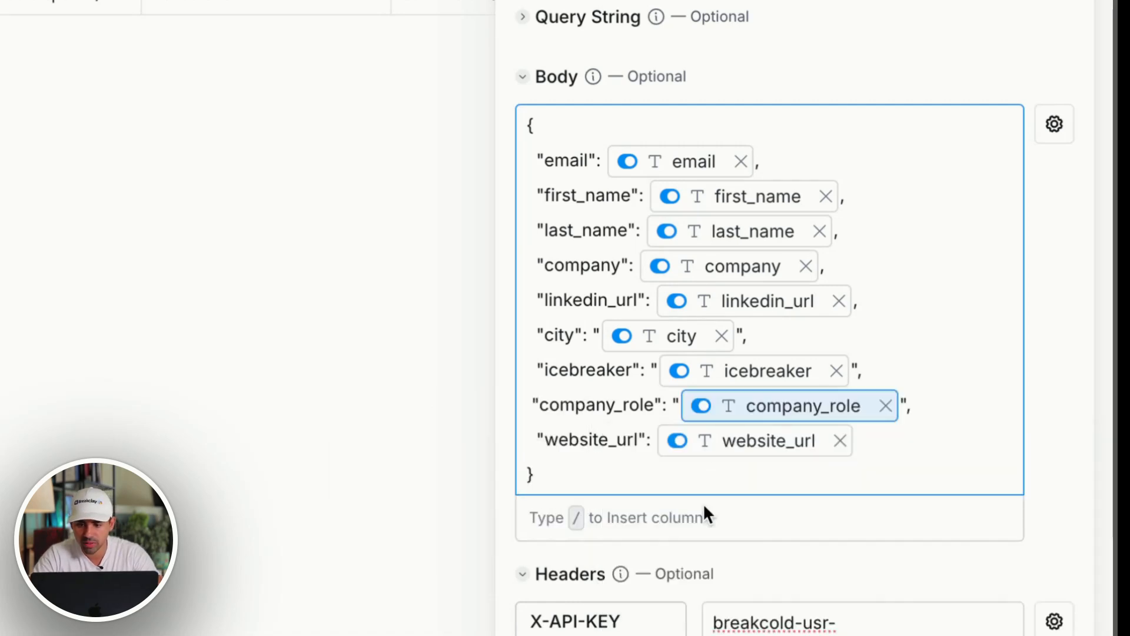
{"action": "left_click", "coordinate": [654, 395]}
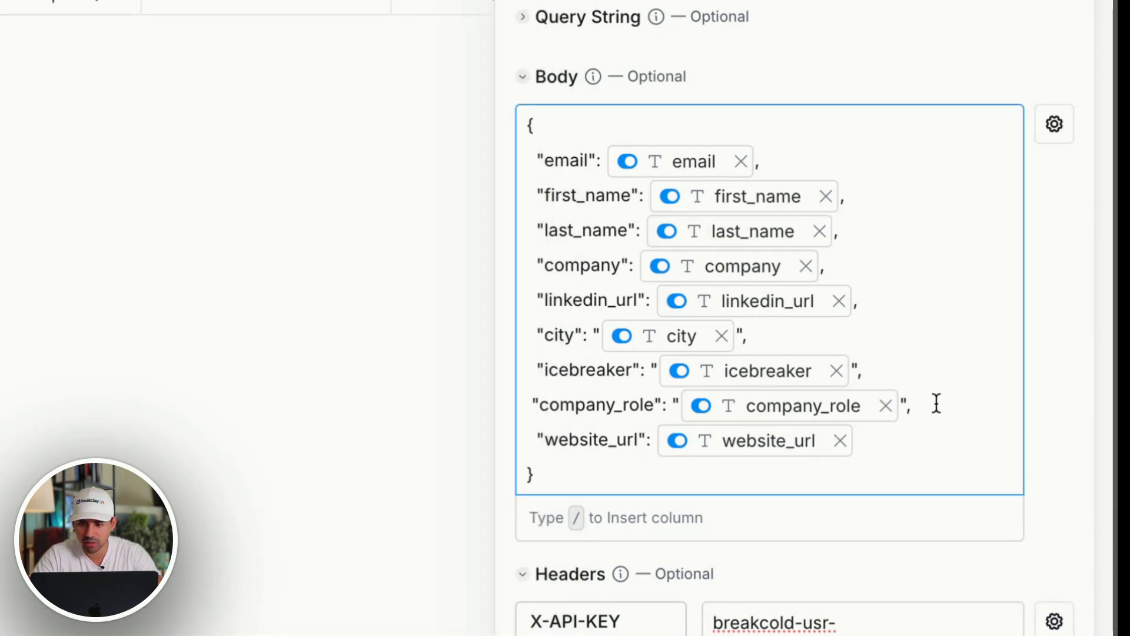
Step: Add a "contract_value" field of 2000 below "company_role" in the body and align the "company_role" line with the others
{"action": "left_click", "coordinate": [919, 407]}
{"action": "key", "text": "Return"}
{"action": "type", "text": "\"contract_value\": 2000,"}
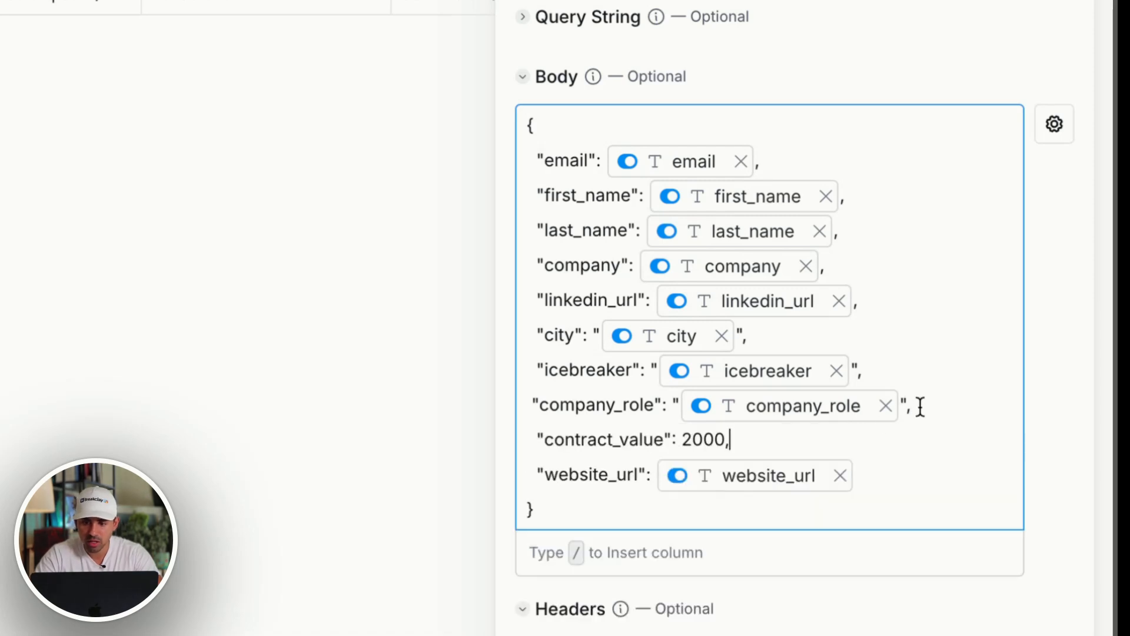
{"action": "left_click", "coordinate": [533, 405]}
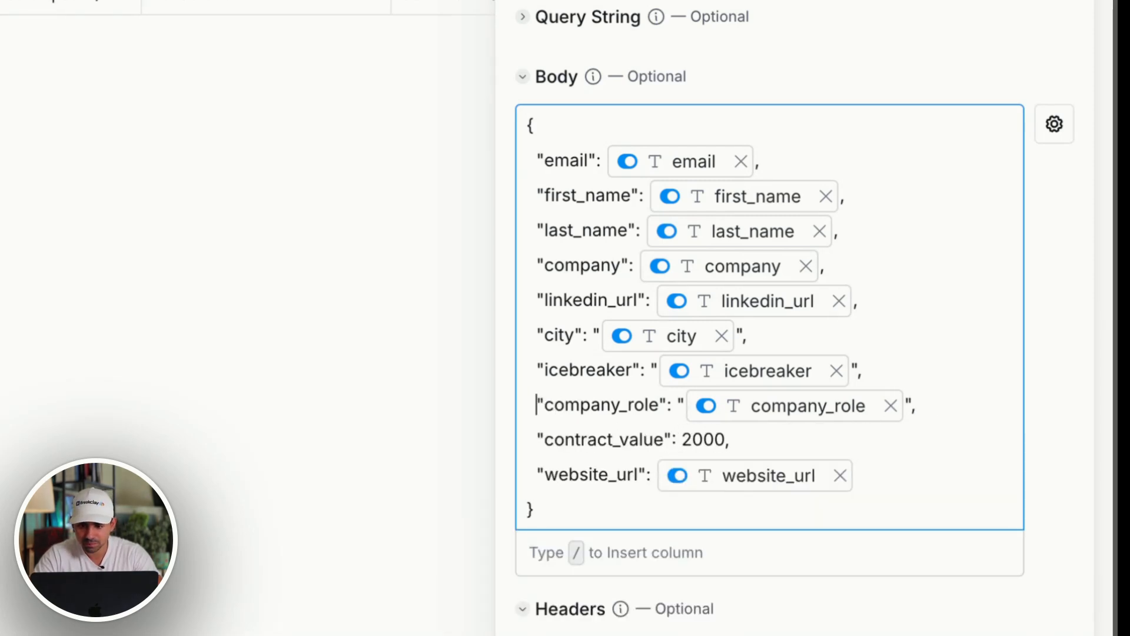
{"action": "left_click", "coordinate": [693, 440]}
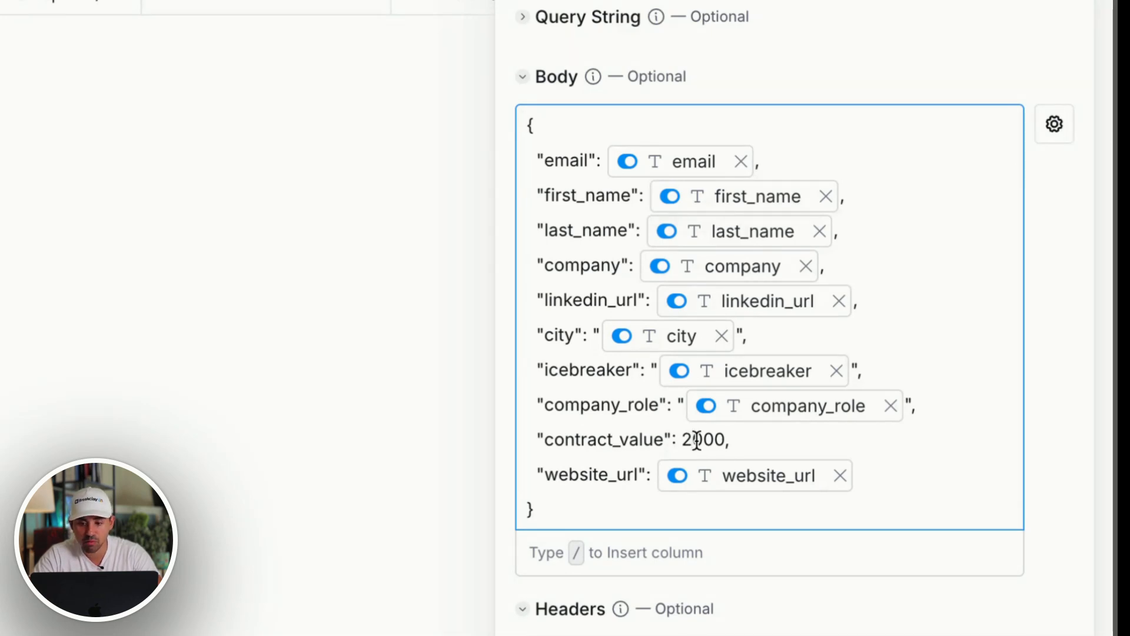
{"action": "double_click", "coordinate": [697, 440]}
{"action": "left_click", "coordinate": [616, 389]}
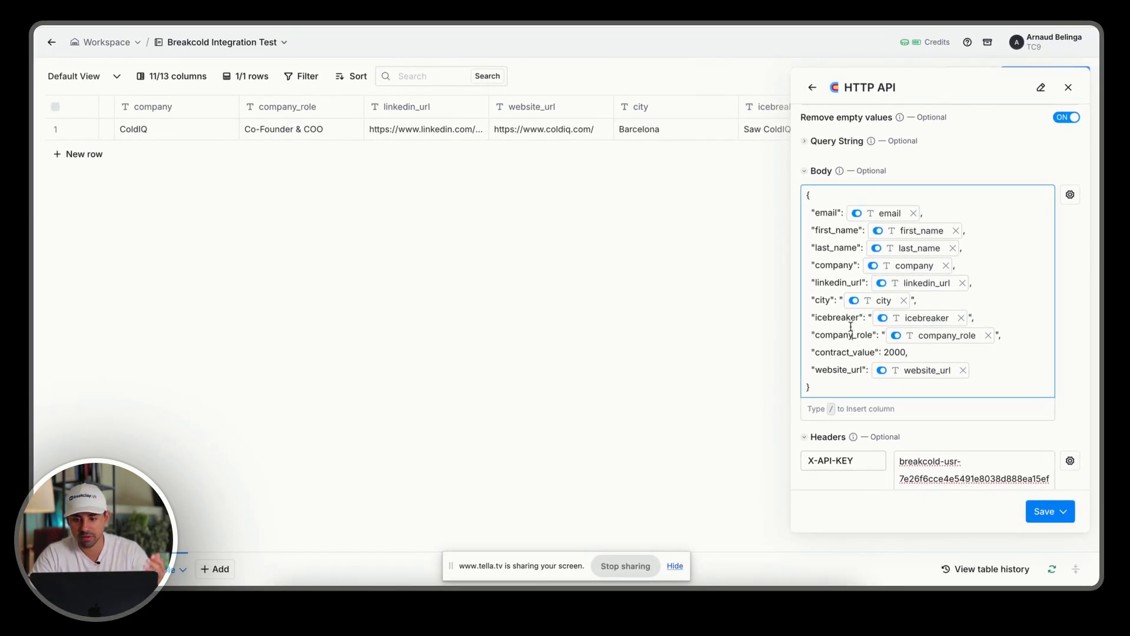
Step: Check the "contract_value" field in the API reference's 200 response example and return to the HTTP API body
{"action": "key", "text": "ctrl+Tab"}
{"action": "scroll", "coordinate": [820, 453], "scroll_direction": "down", "scroll_amount": 1}
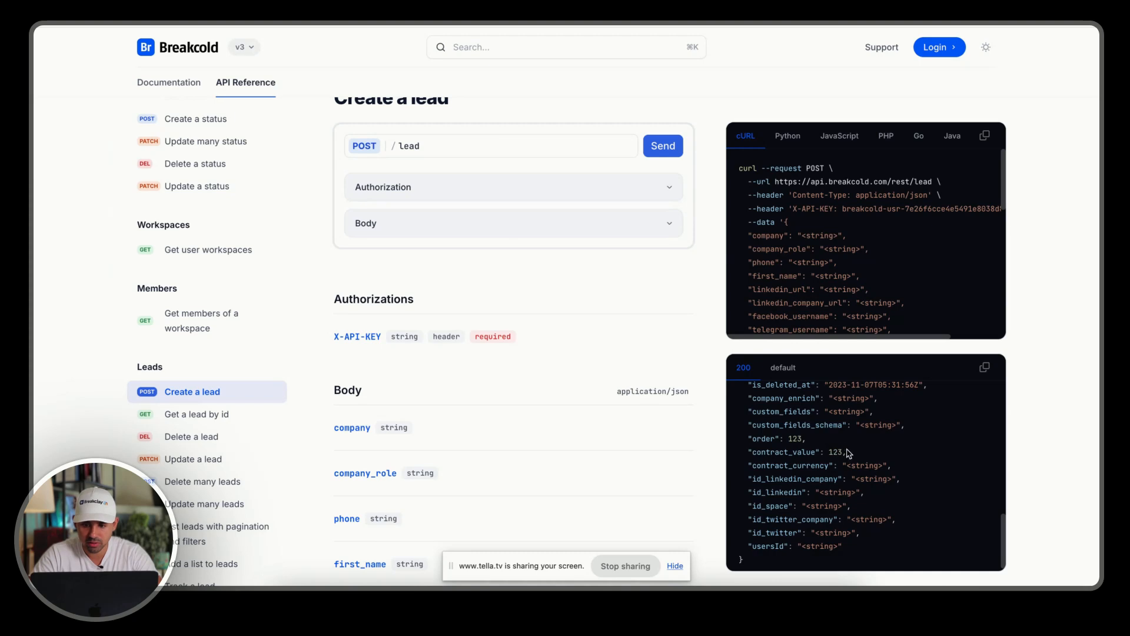
{"action": "left_click_drag", "start_coordinate": [849, 452], "coordinate": [740, 449]}
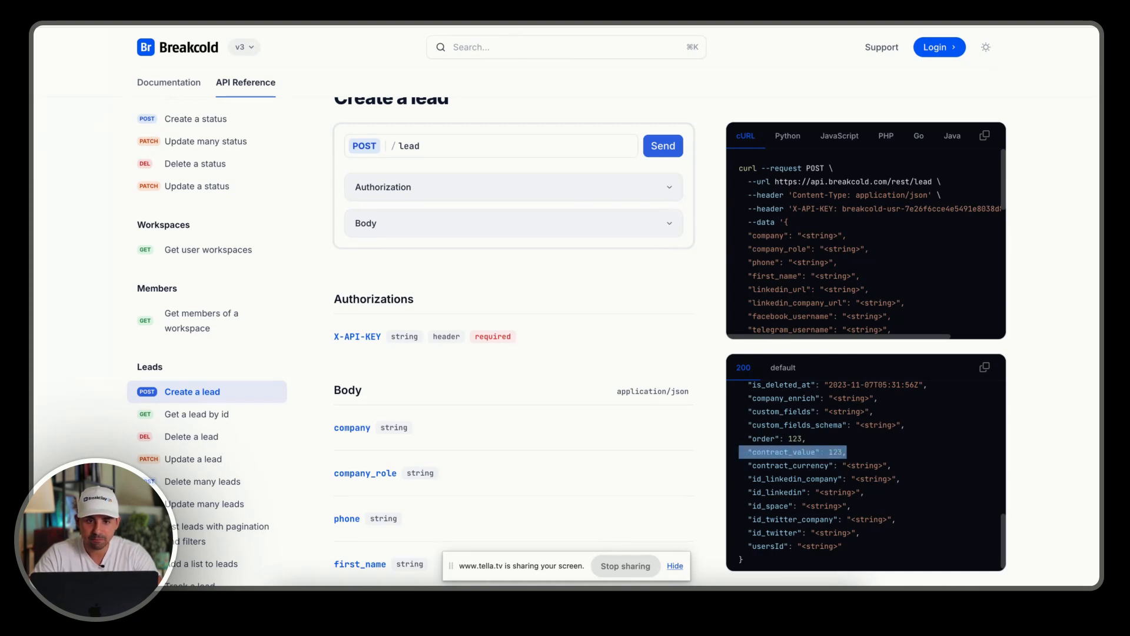
{"action": "key", "text": "ctrl+Tab"}
{"action": "key", "text": "ctrl+Tab"}
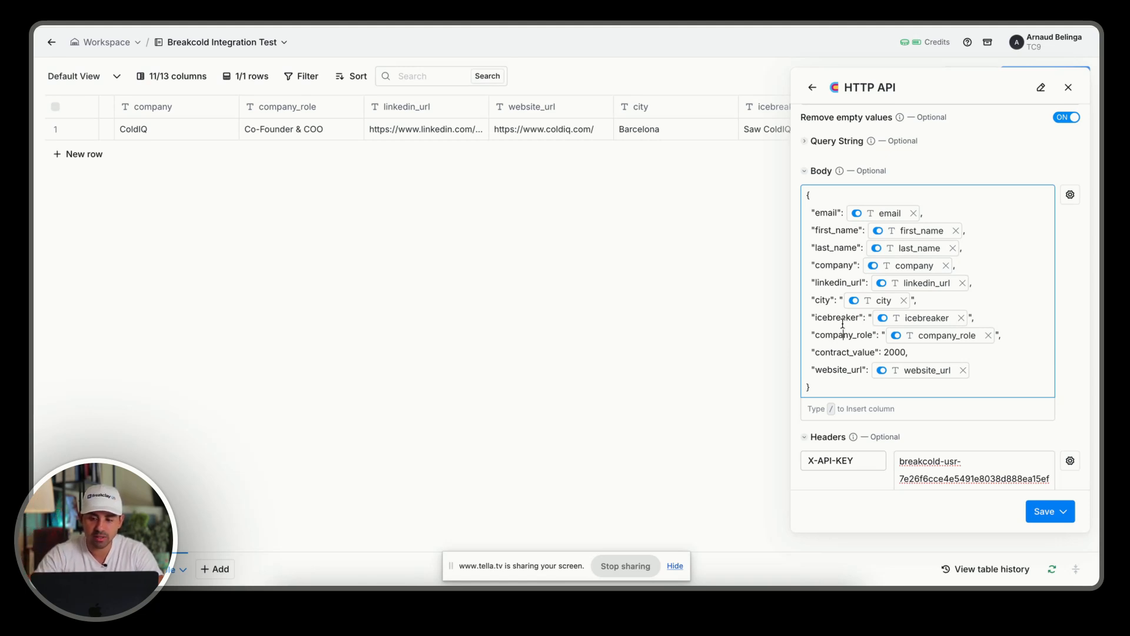
Step: Open the "Get all lists" endpoint in the Breakcold API reference and check its query and authorization parameters
{"action": "key", "text": "ctrl+Tab"}
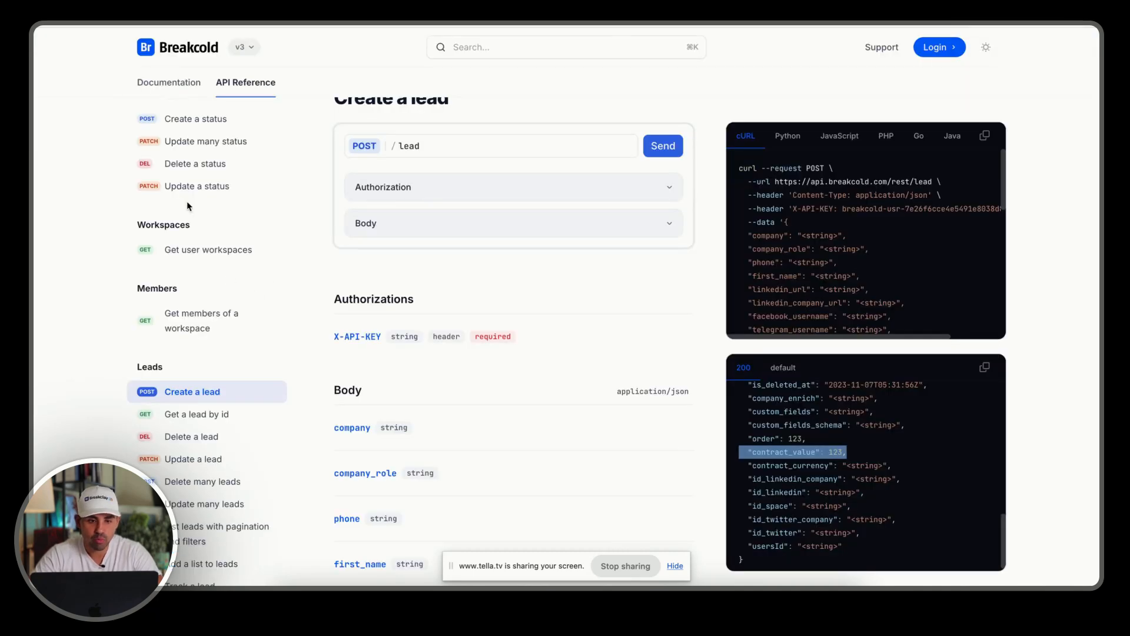
{"action": "scroll", "coordinate": [194, 235], "scroll_direction": "up", "scroll_amount": 2}
{"action": "scroll", "coordinate": [200, 305], "scroll_direction": "down", "scroll_amount": 3}
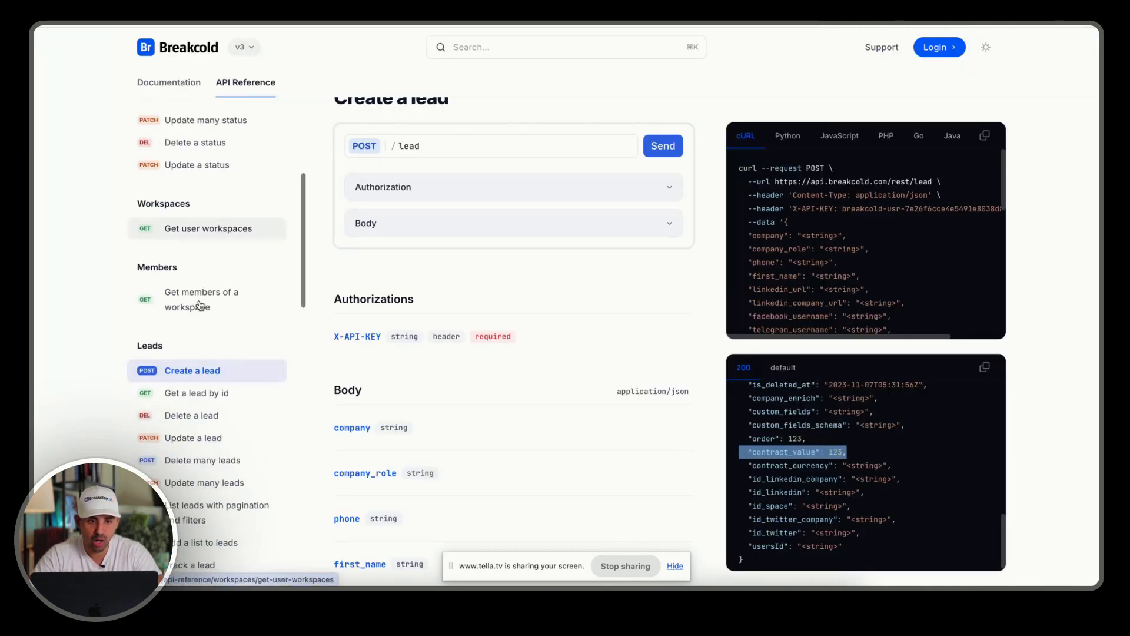
{"action": "scroll", "coordinate": [200, 305], "scroll_direction": "down", "scroll_amount": 15}
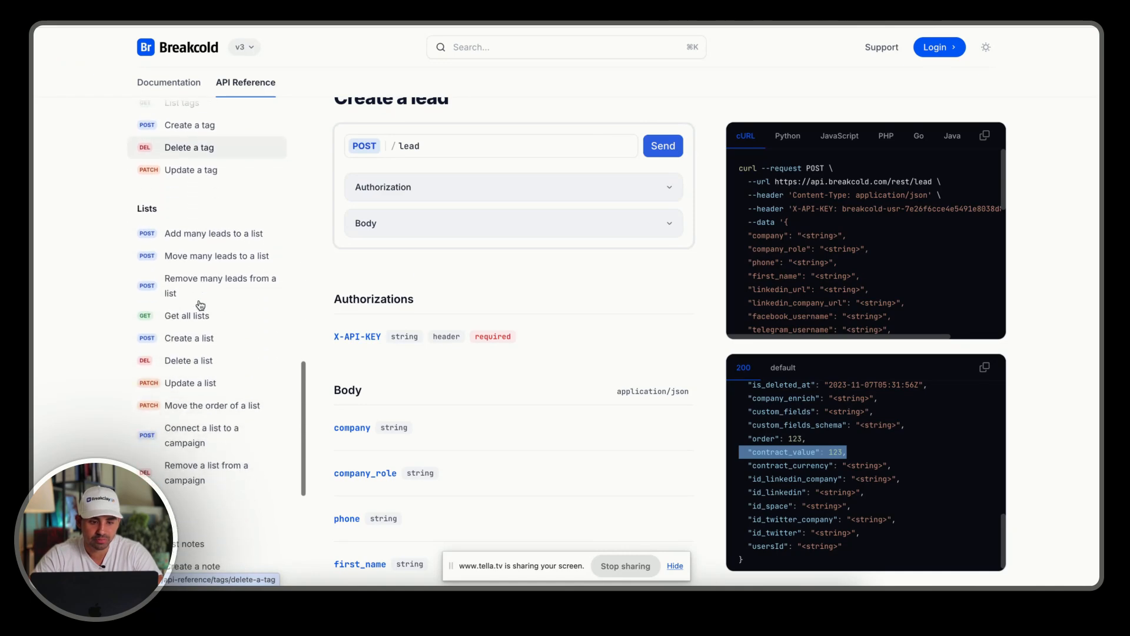
{"action": "scroll", "coordinate": [201, 305], "scroll_direction": "down", "scroll_amount": 1}
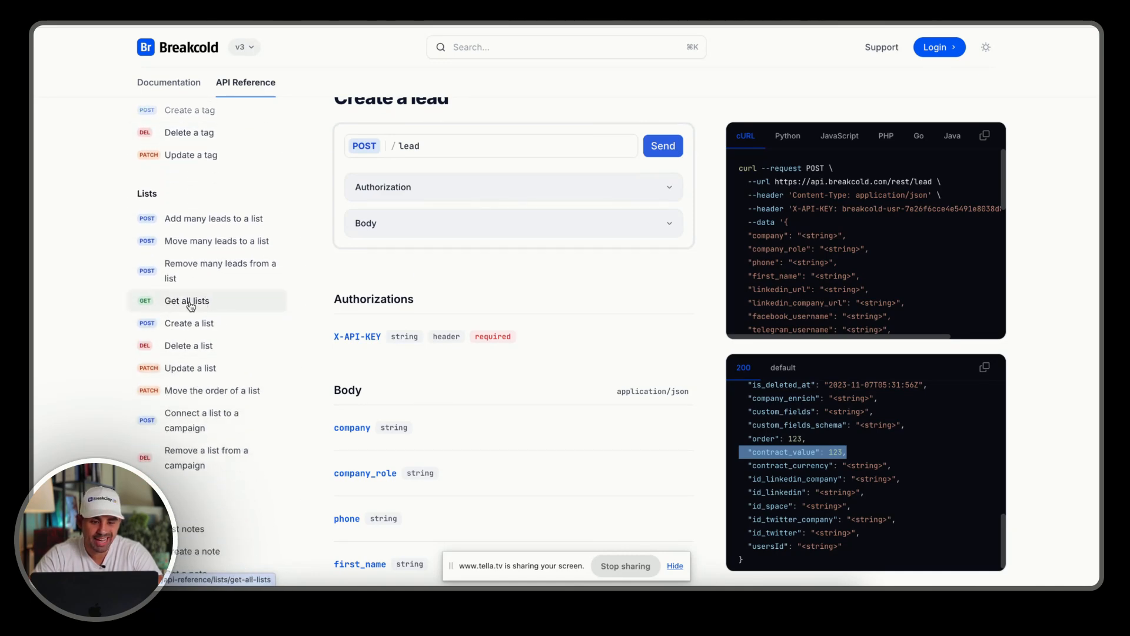
{"action": "left_click", "coordinate": [190, 306]}
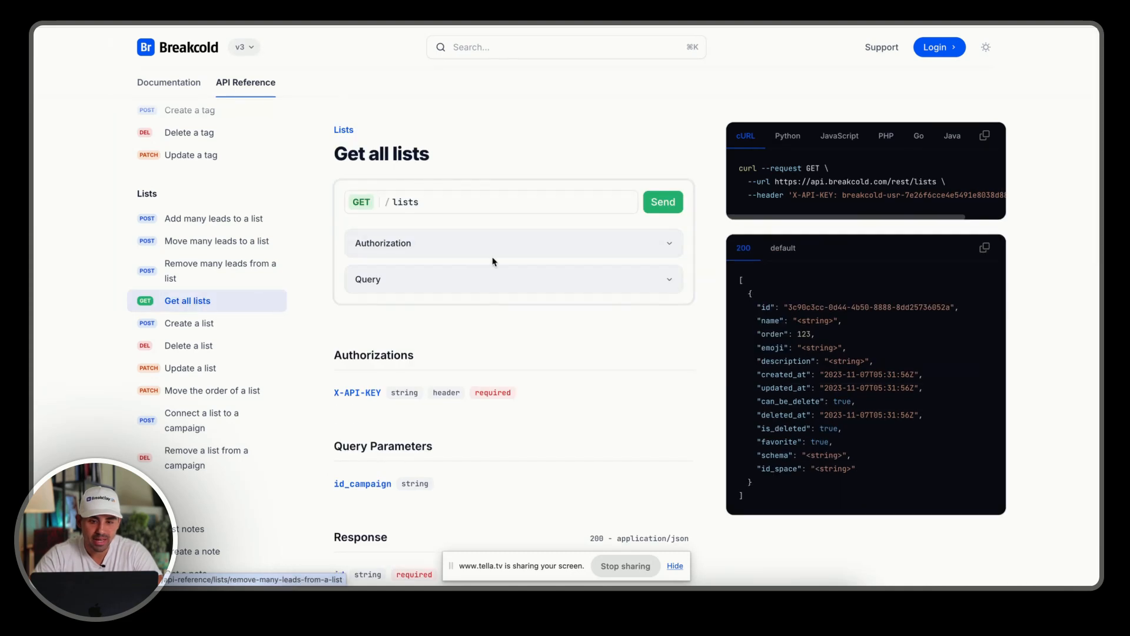
{"action": "left_click", "coordinate": [529, 277]}
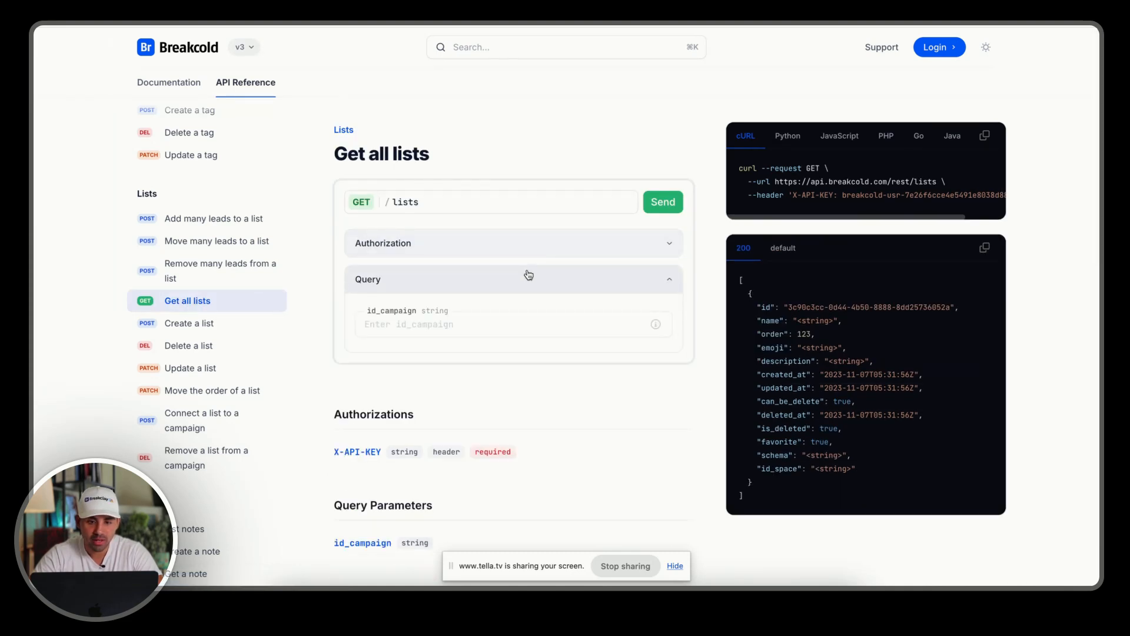
{"action": "left_click", "coordinate": [521, 272]}
{"action": "left_click", "coordinate": [528, 242]}
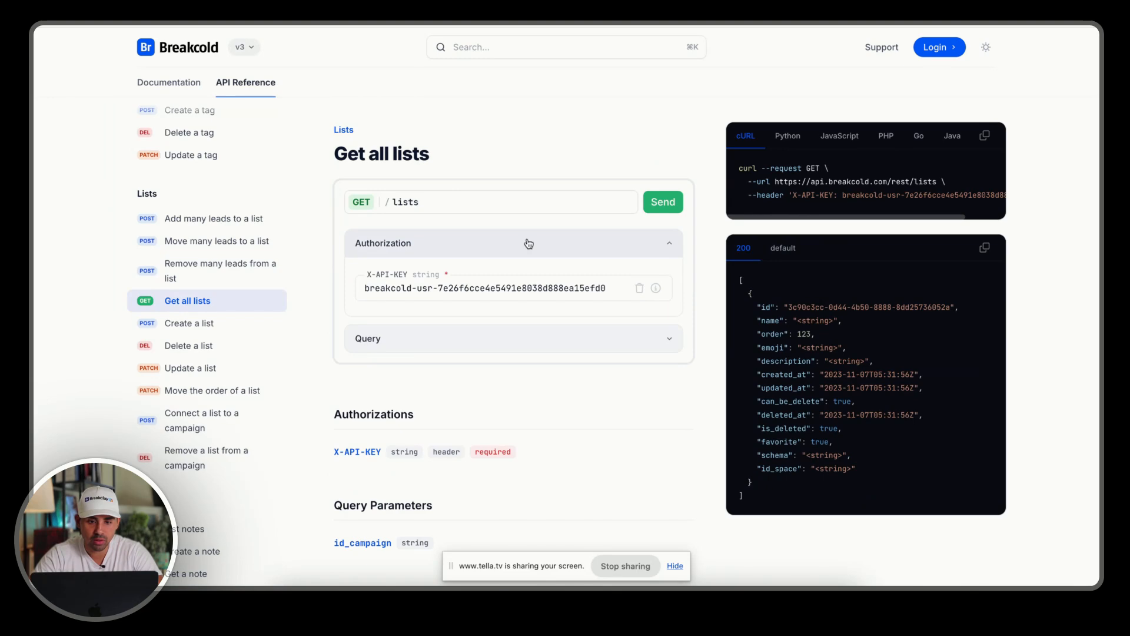
{"action": "left_click", "coordinate": [626, 231]}
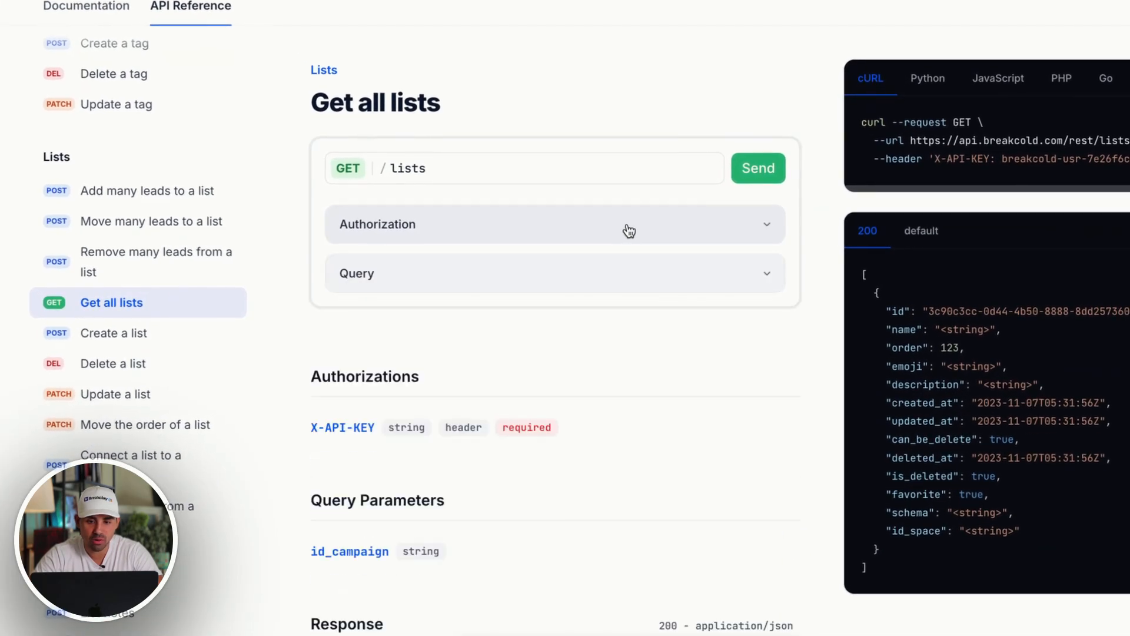
Step: Send the "Get all lists" request and select the id of "Clay List" in the response
{"action": "left_click", "coordinate": [780, 173]}
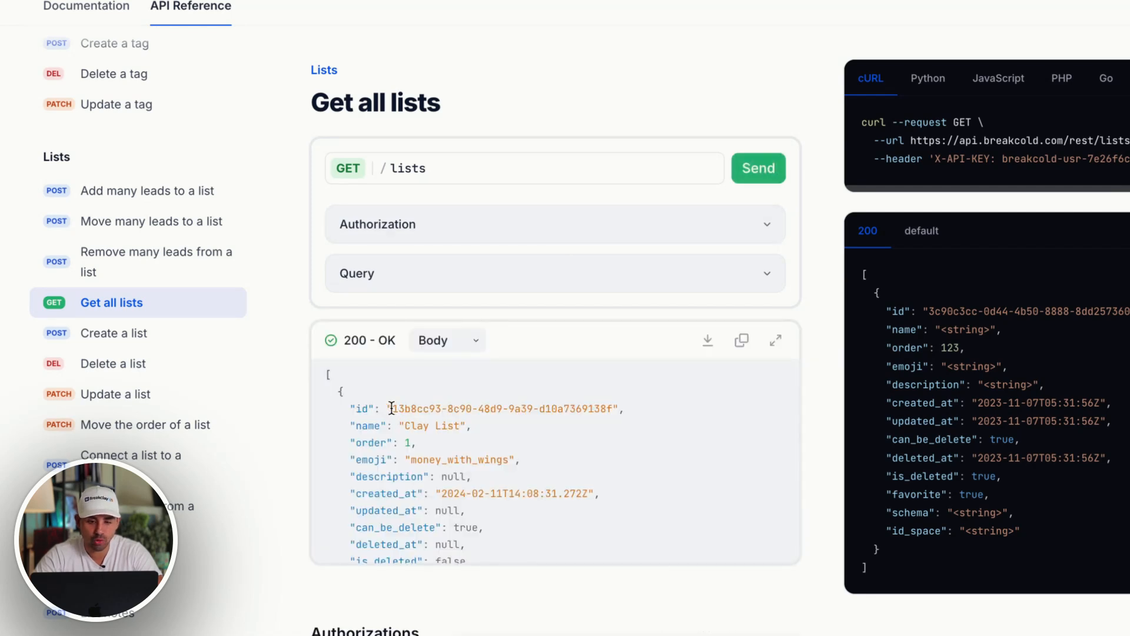
{"action": "left_click_drag", "start_coordinate": [391, 408], "coordinate": [474, 408]}
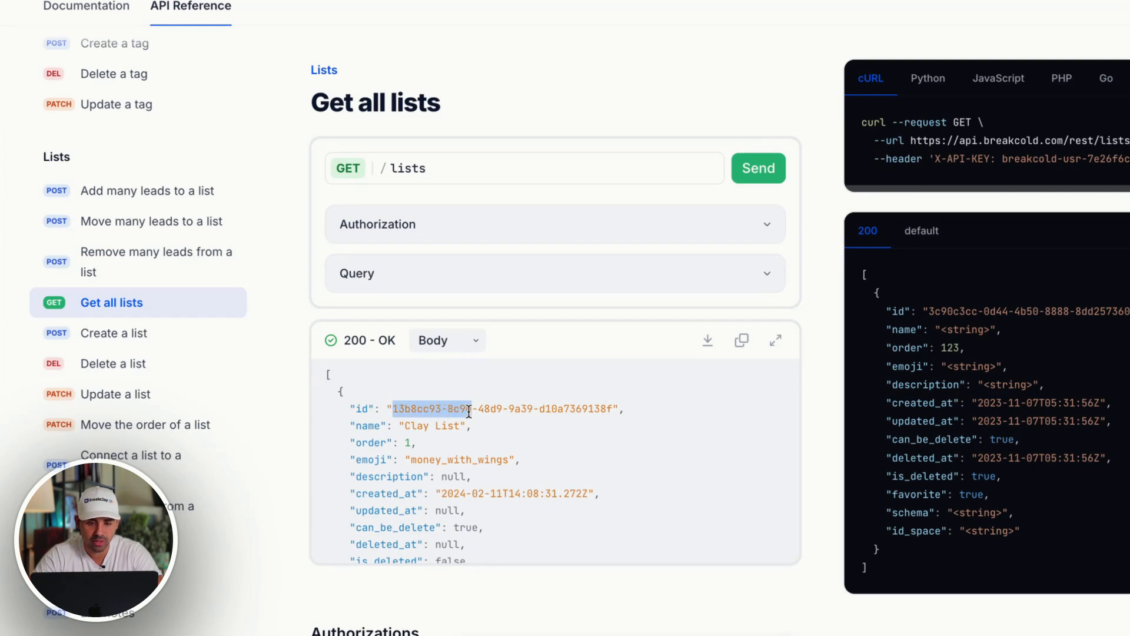
{"action": "left_click", "coordinate": [419, 425]}
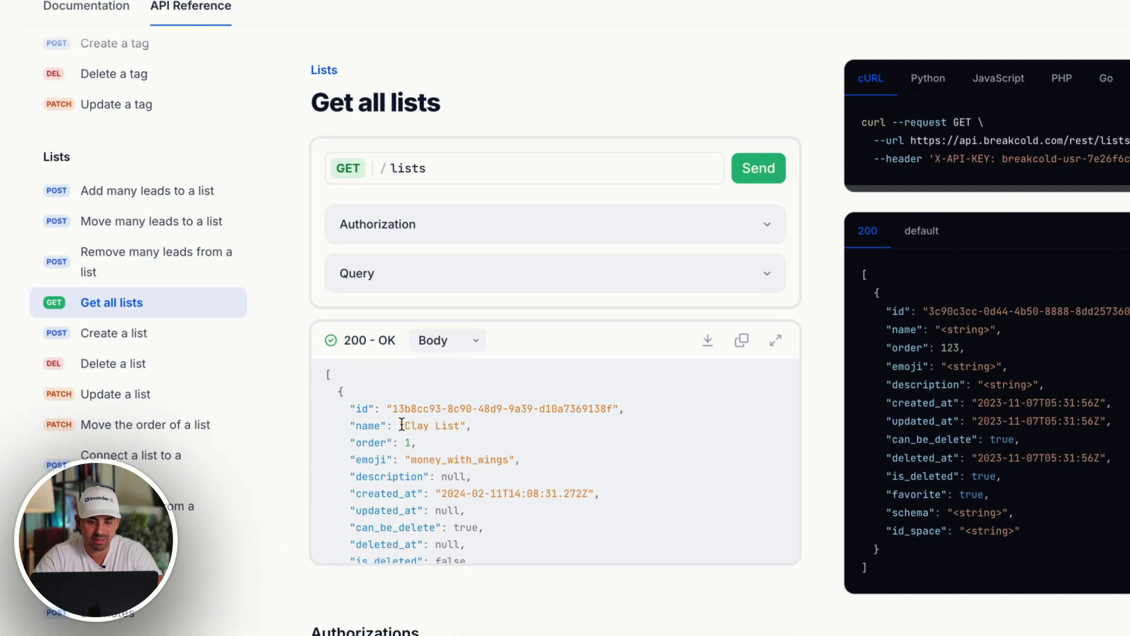
{"action": "left_click_drag", "start_coordinate": [391, 407], "coordinate": [608, 409]}
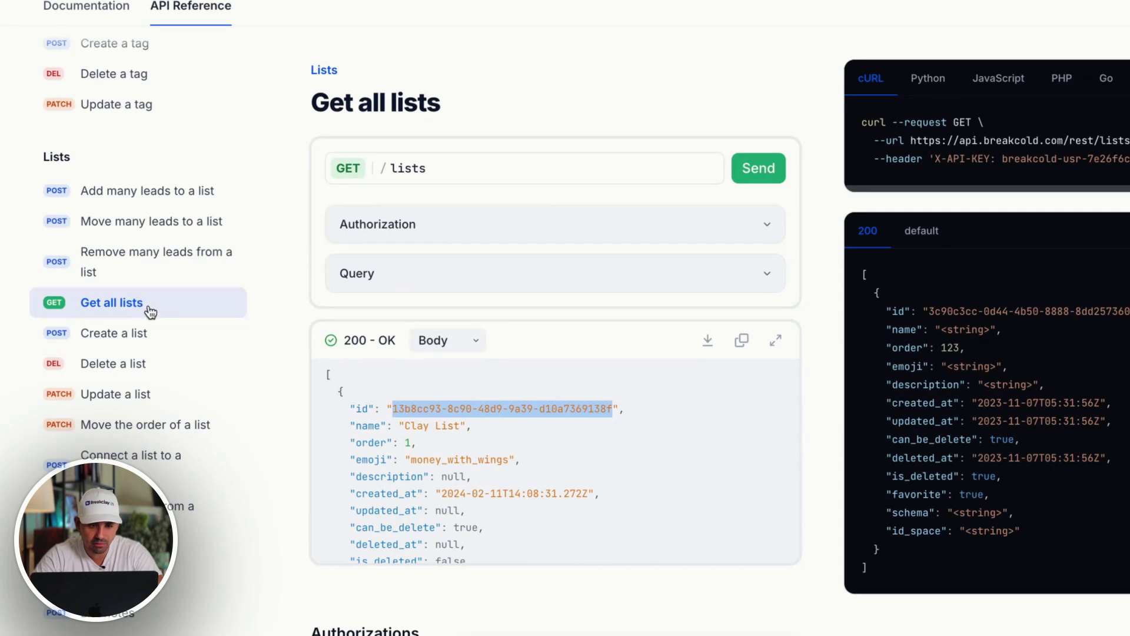
Step: Send the "List tags" request from its reference page and select the id of the "Agency" tag in the response
{"action": "scroll", "coordinate": [167, 348], "scroll_direction": "down", "scroll_amount": 3}
{"action": "scroll", "coordinate": [167, 347], "scroll_direction": "down", "scroll_amount": 4}
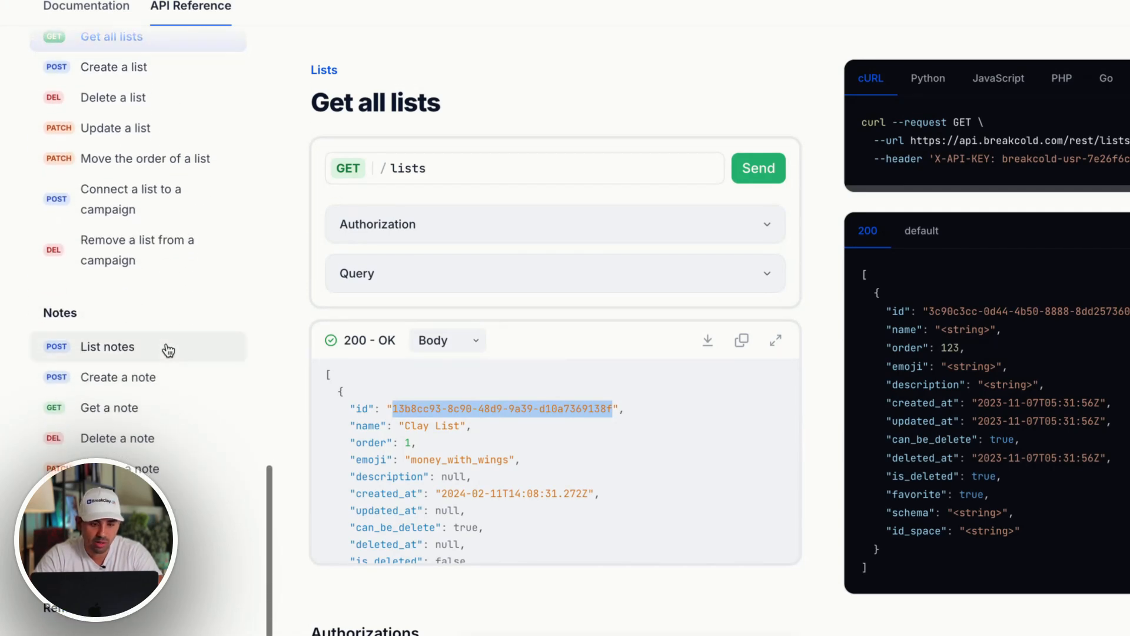
{"action": "scroll", "coordinate": [140, 432], "scroll_direction": "up", "scroll_amount": 2}
{"action": "scroll", "coordinate": [140, 433], "scroll_direction": "up", "scroll_amount": 6}
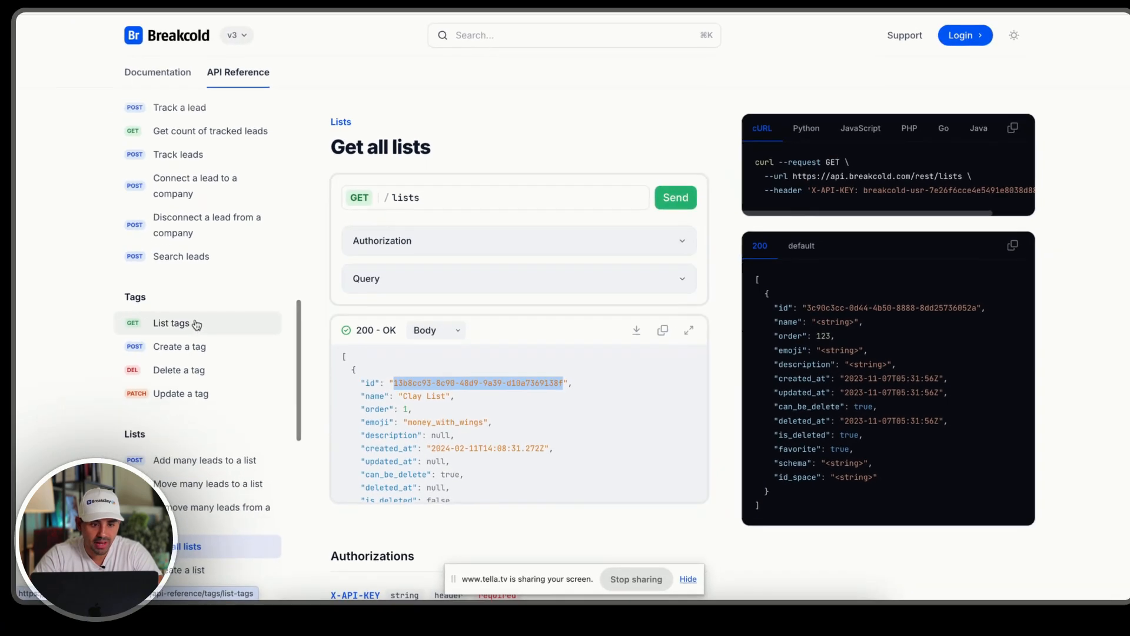
{"action": "left_click", "coordinate": [197, 324]}
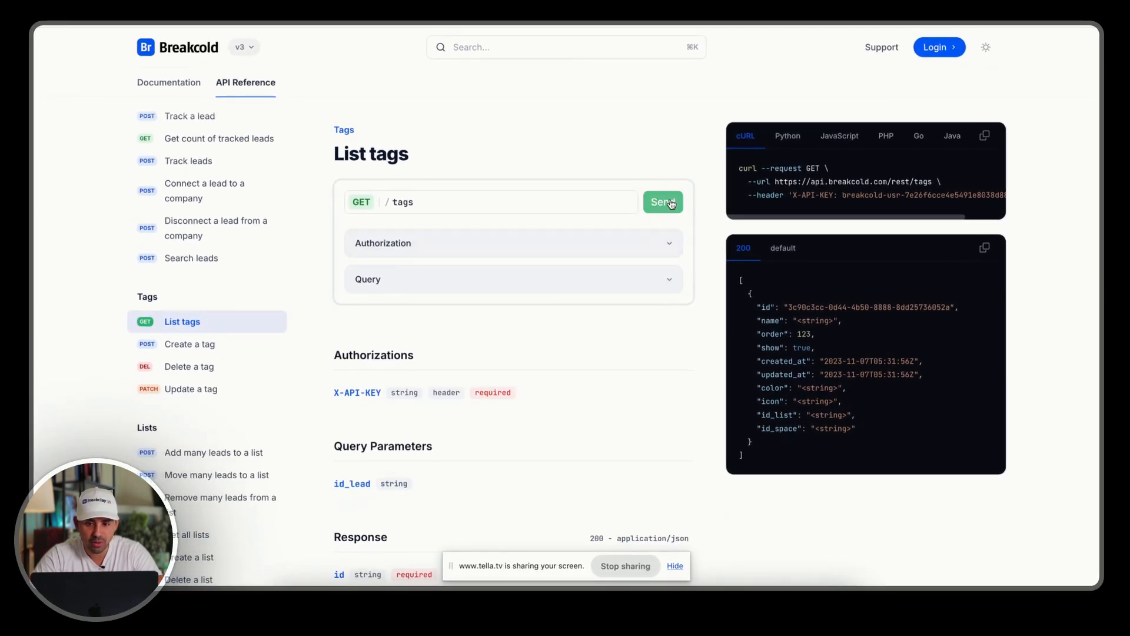
{"action": "left_click", "coordinate": [670, 202]}
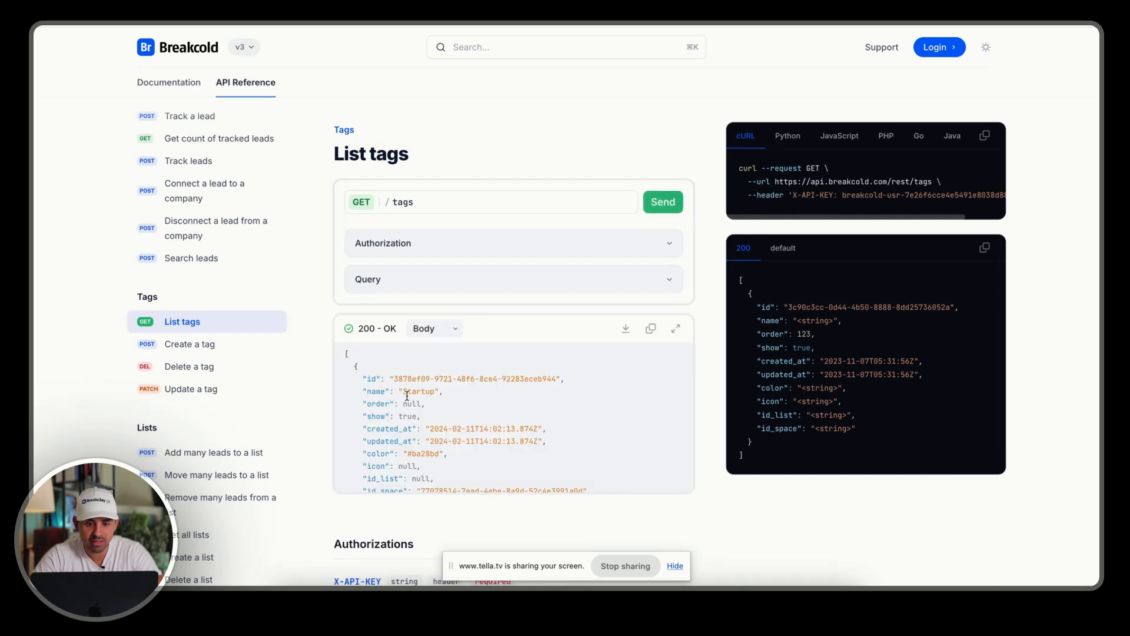
{"action": "scroll", "coordinate": [407, 397], "scroll_direction": "down", "scroll_amount": 5}
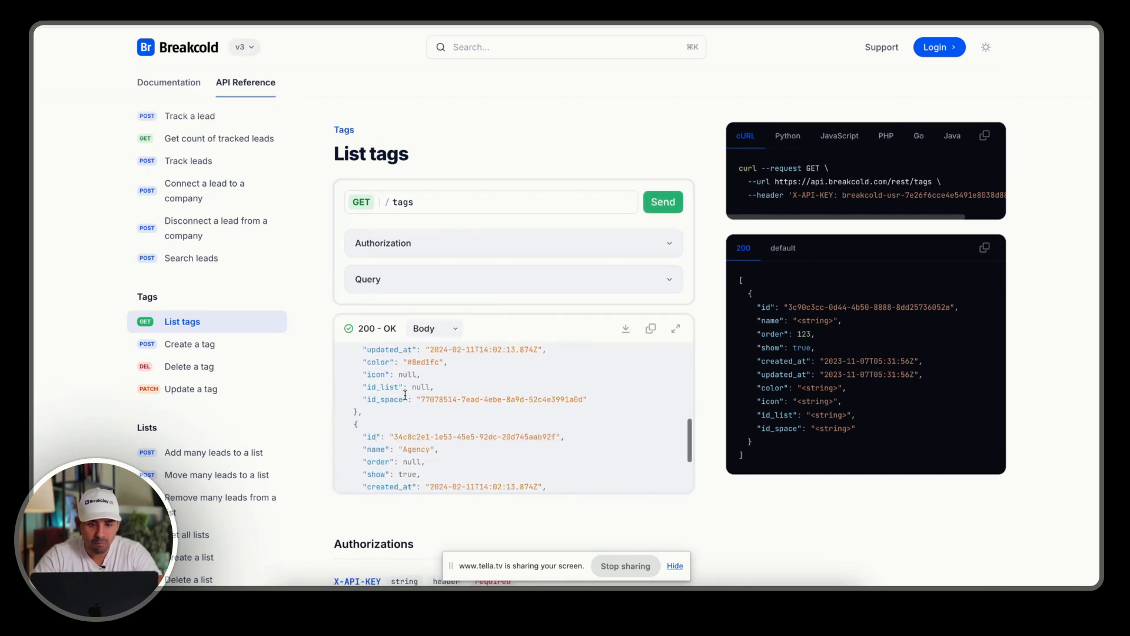
{"action": "scroll", "coordinate": [406, 395], "scroll_direction": "down", "scroll_amount": 1}
{"action": "left_click_drag", "start_coordinate": [393, 400], "coordinate": [537, 400]}
Step: Send the "List status" request with id_list set to 13b8cc93-8c90-48d9-9a39-d10a7369138f, copied from the "lists" line in Notes
{"action": "scroll", "coordinate": [195, 367], "scroll_direction": "up", "scroll_amount": 3}
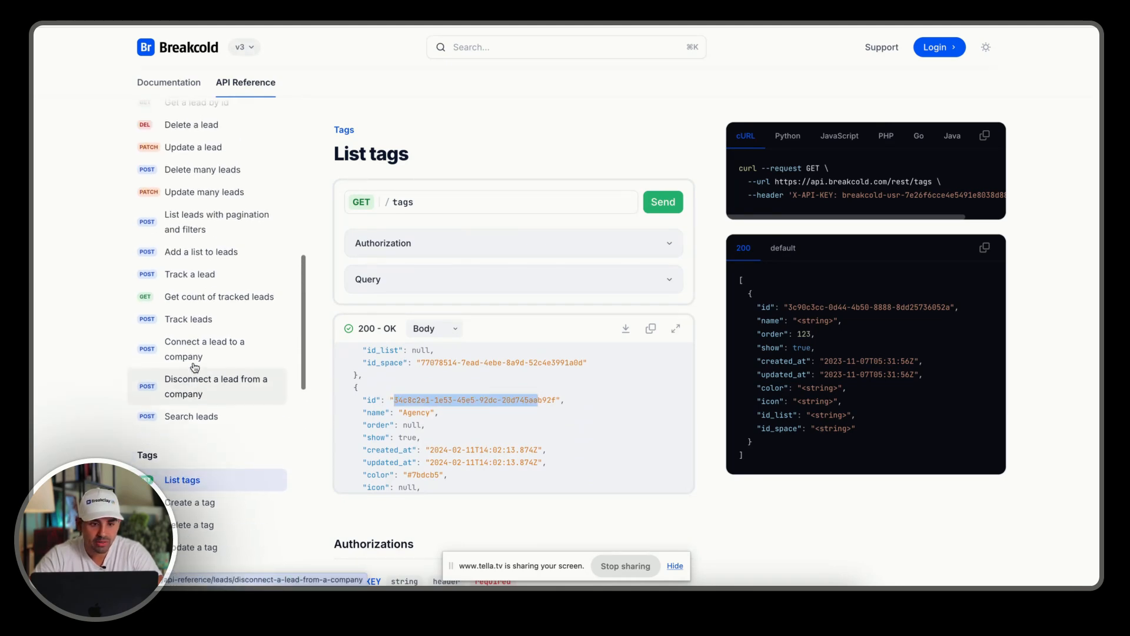
{"action": "scroll", "coordinate": [195, 366], "scroll_direction": "up", "scroll_amount": 3}
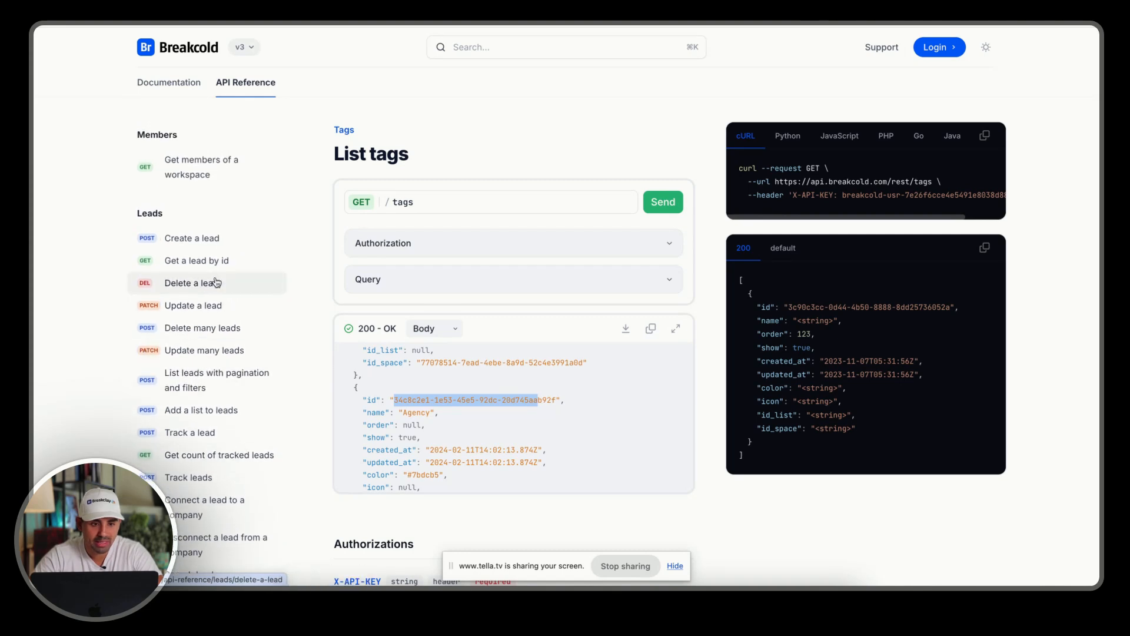
{"action": "scroll", "coordinate": [227, 264], "scroll_direction": "up", "scroll_amount": 6}
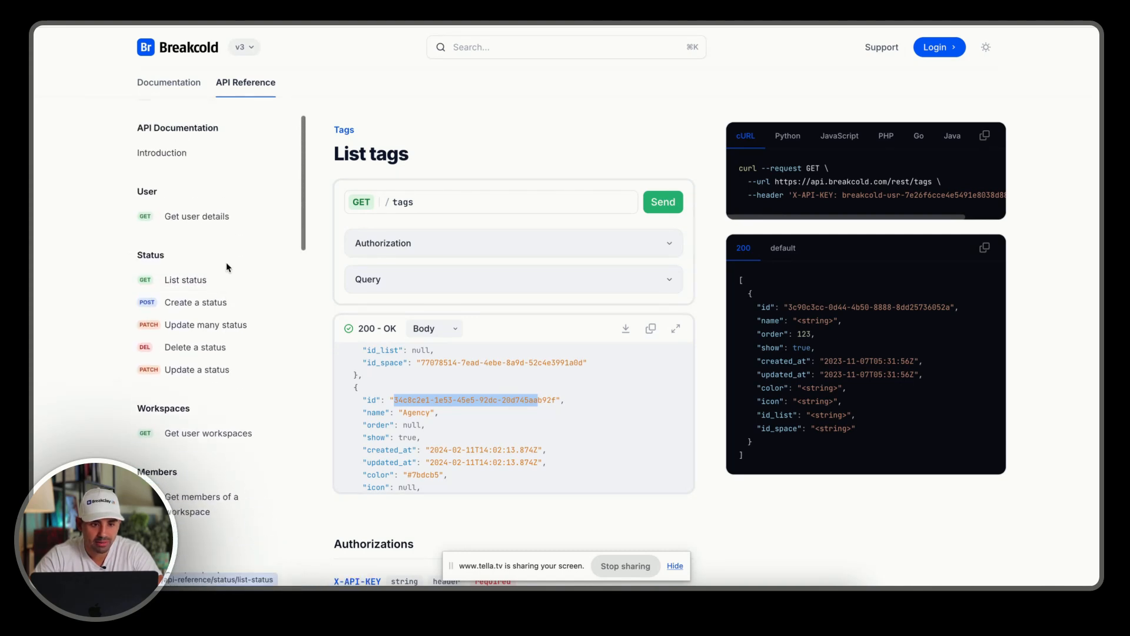
{"action": "left_click", "coordinate": [214, 282]}
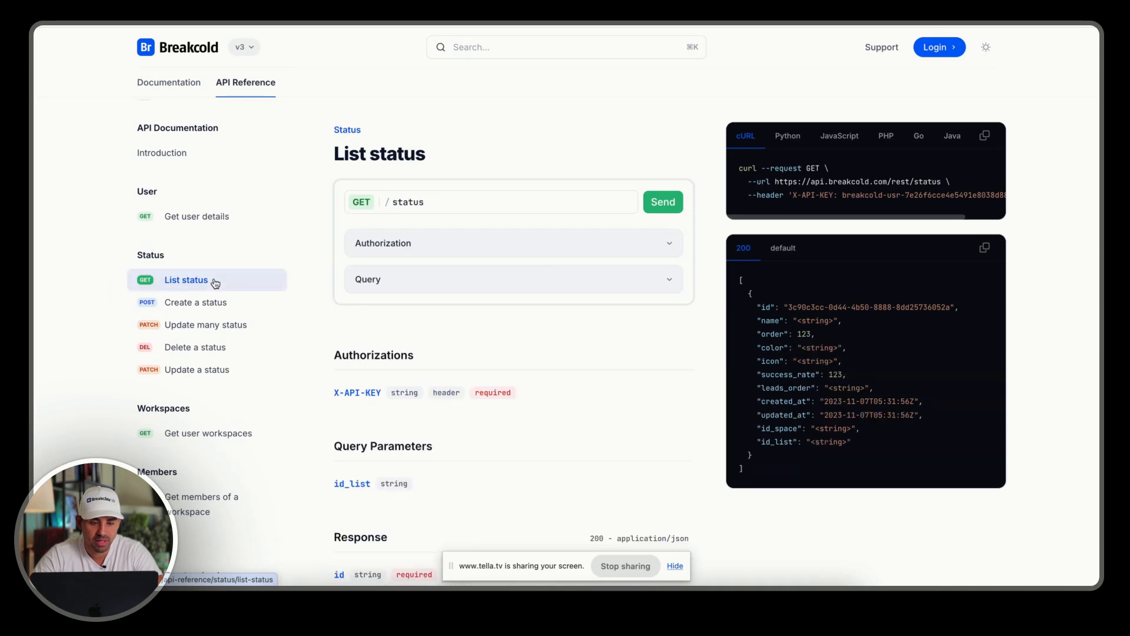
{"action": "left_click", "coordinate": [544, 281]}
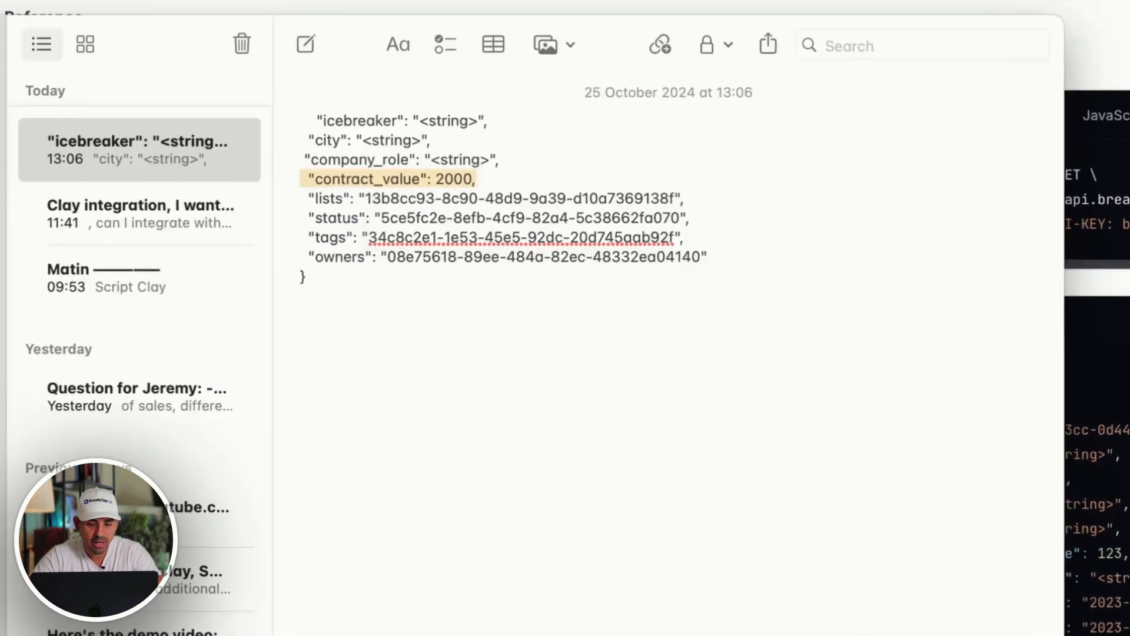
{"action": "left_click_drag", "start_coordinate": [353, 201], "coordinate": [682, 206]}
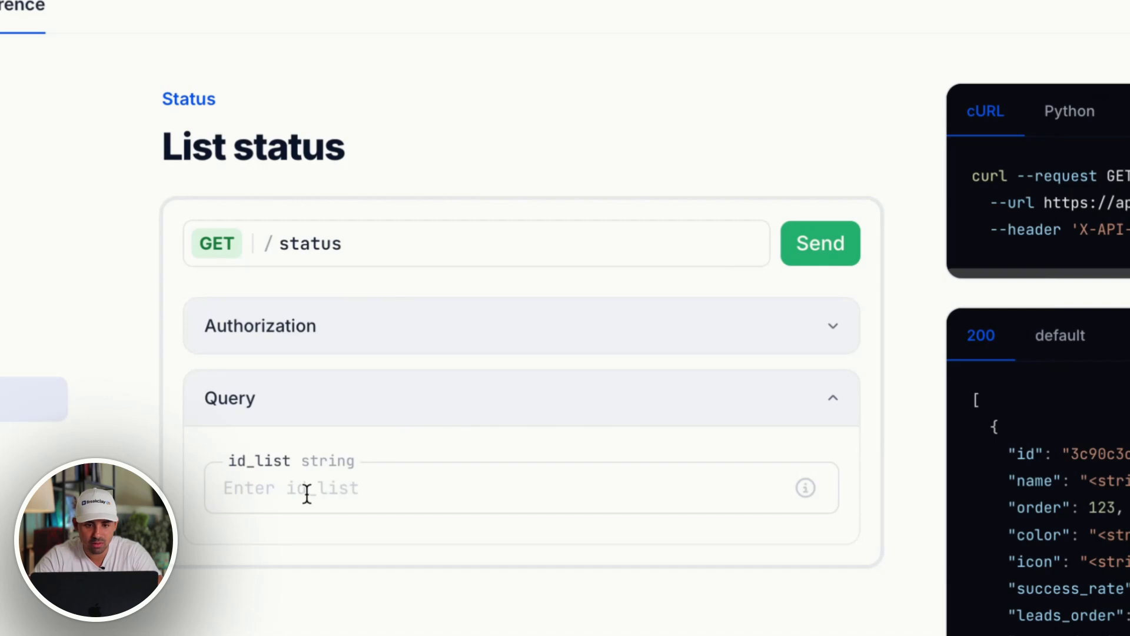
{"action": "left_click", "coordinate": [305, 492]}
{"action": "type", "text": "13b8cc93-8c90-48d9-9a39-d10a7369138f"}
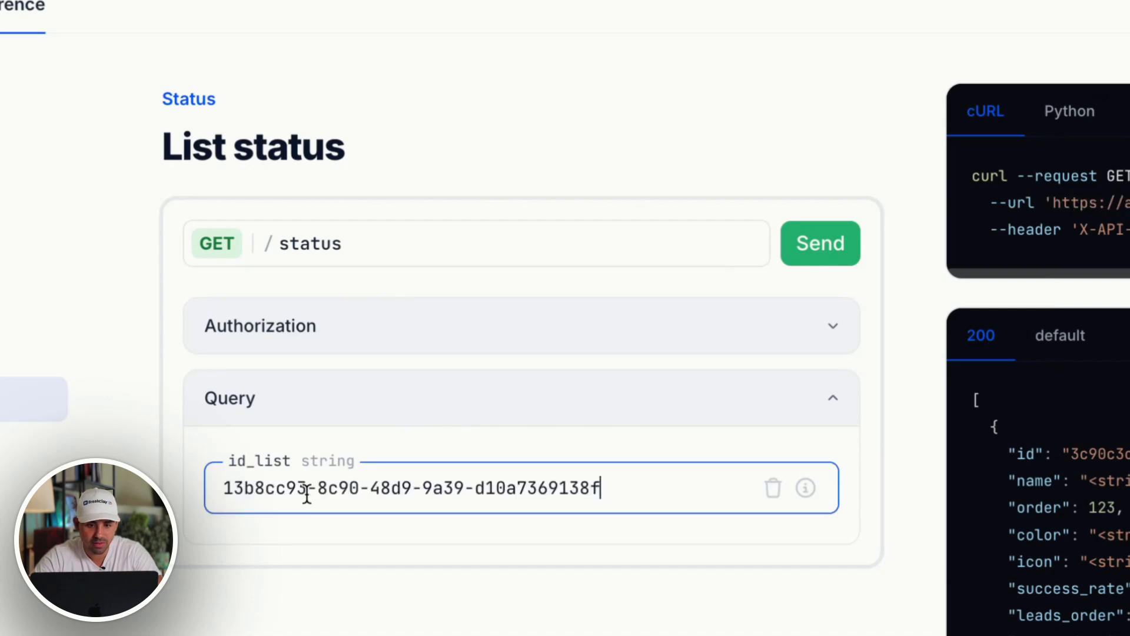
{"action": "left_click", "coordinate": [830, 250]}
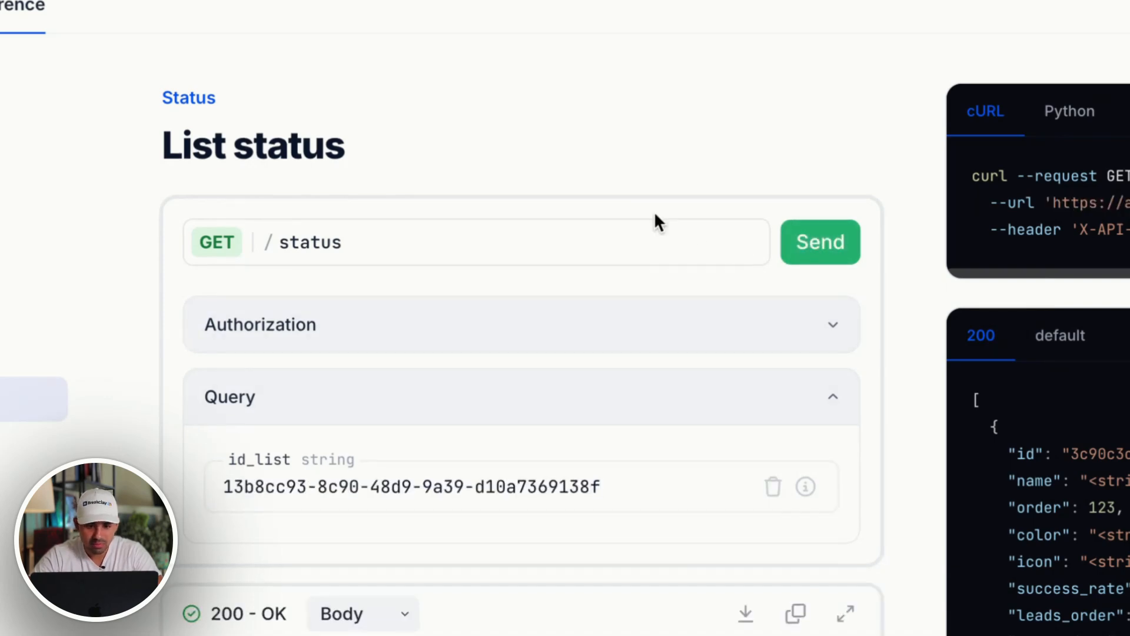
Step: Locate the "Deal Won" status in the "List status" response and highlight its id
{"action": "scroll", "coordinate": [655, 215], "scroll_direction": "down", "scroll_amount": 5}
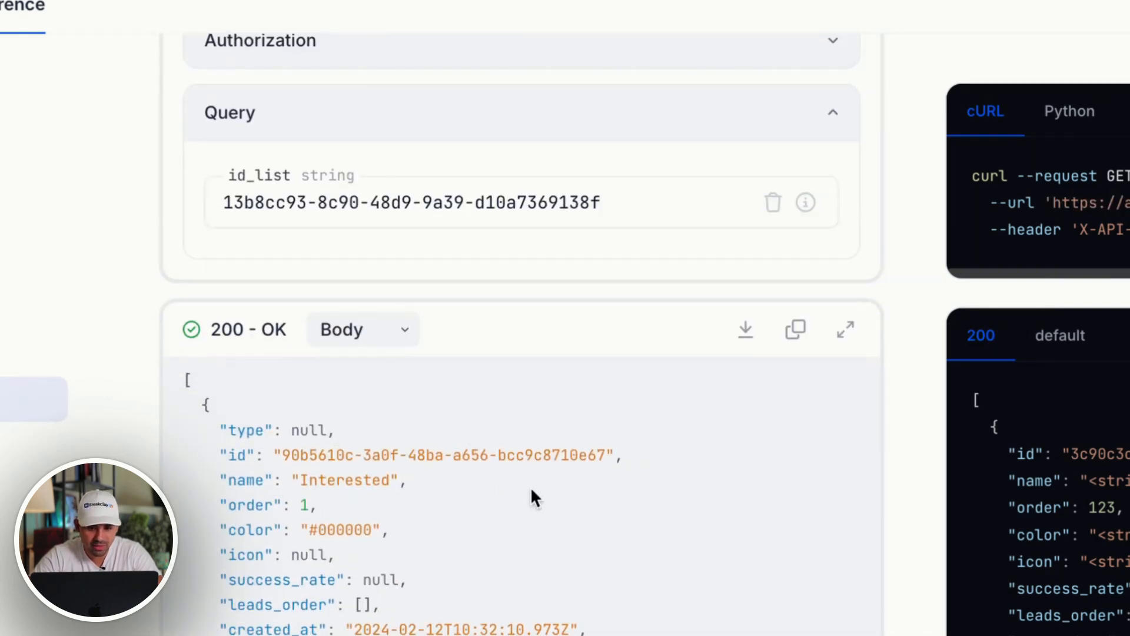
{"action": "scroll", "coordinate": [440, 474], "scroll_direction": "down", "scroll_amount": 8}
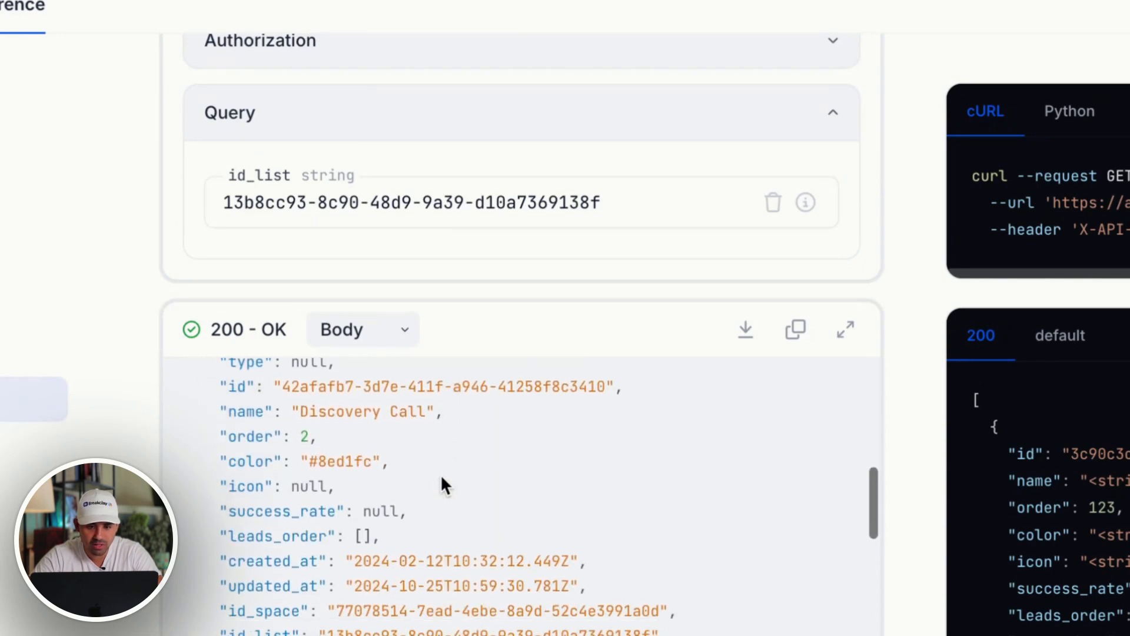
{"action": "scroll", "coordinate": [440, 475], "scroll_direction": "down", "scroll_amount": 7}
{"action": "scroll", "coordinate": [441, 474], "scroll_direction": "up", "scroll_amount": 2}
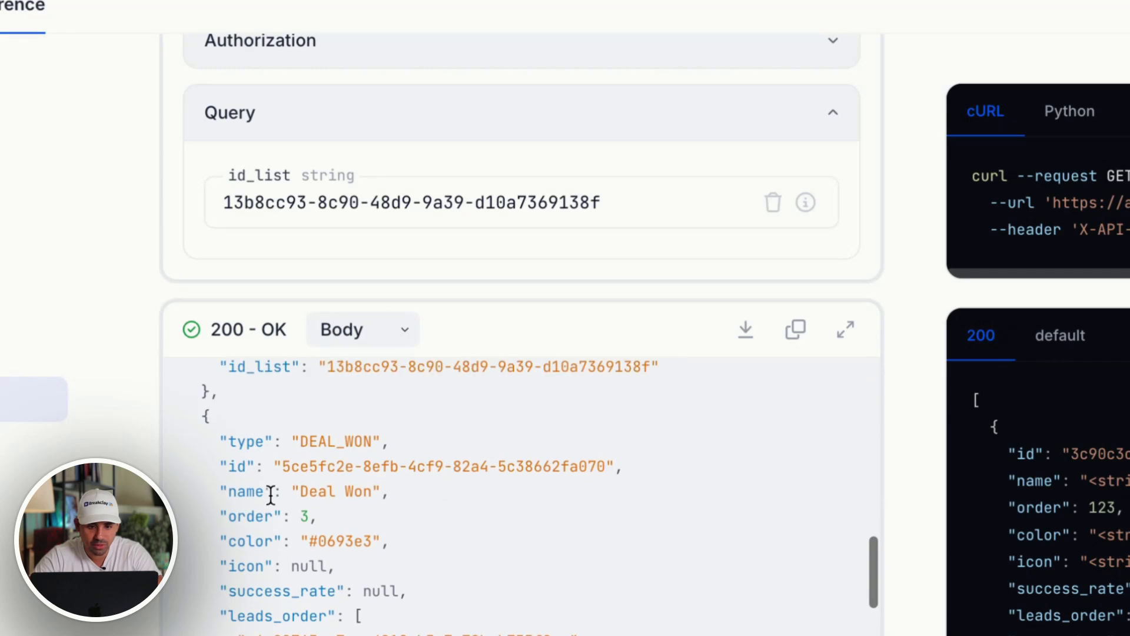
{"action": "left_click_drag", "start_coordinate": [280, 467], "coordinate": [606, 467]}
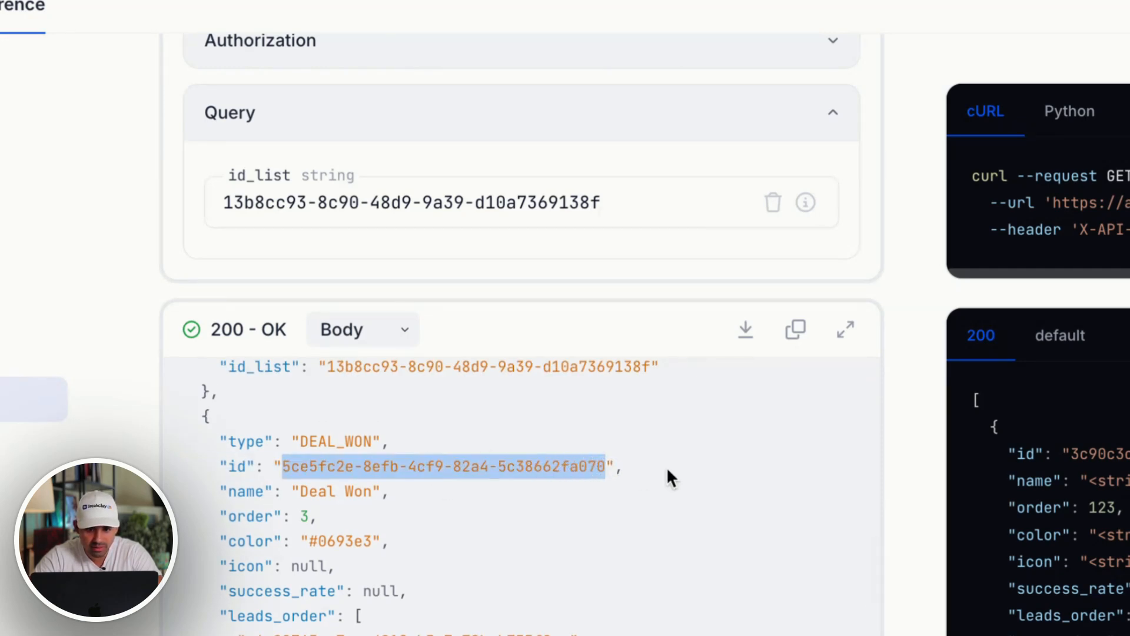
{"action": "left_click", "coordinate": [117, 416]}
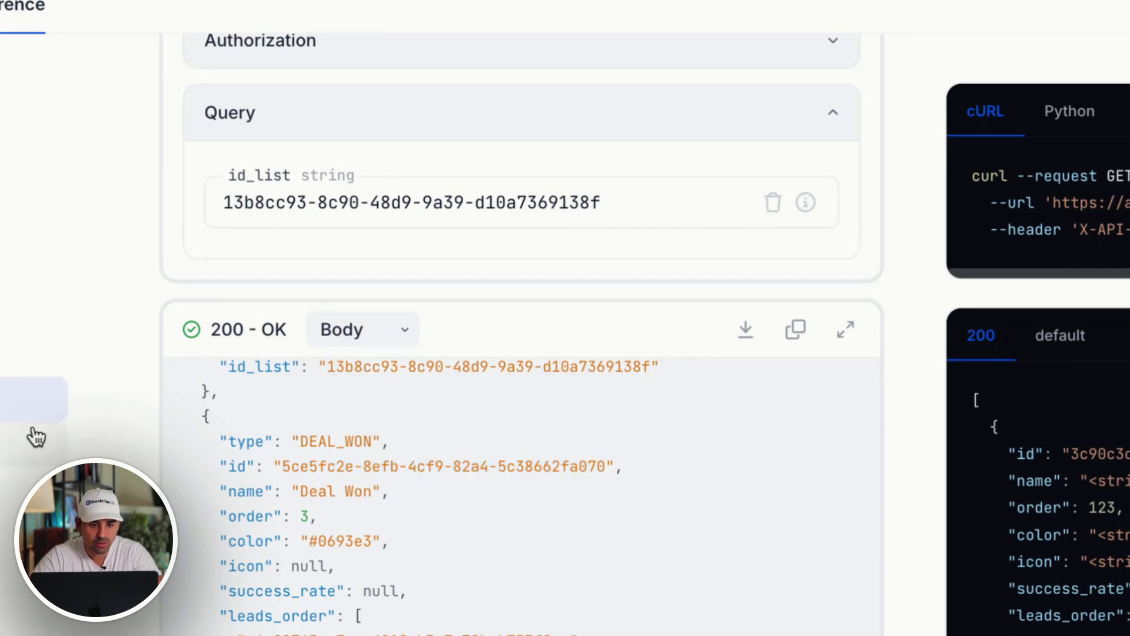
Step: Open the "Get members of a workspace" endpoint in the API reference
{"action": "scroll", "coordinate": [202, 365], "scroll_direction": "up", "scroll_amount": 1}
{"action": "scroll", "coordinate": [201, 365], "scroll_direction": "down", "scroll_amount": 3}
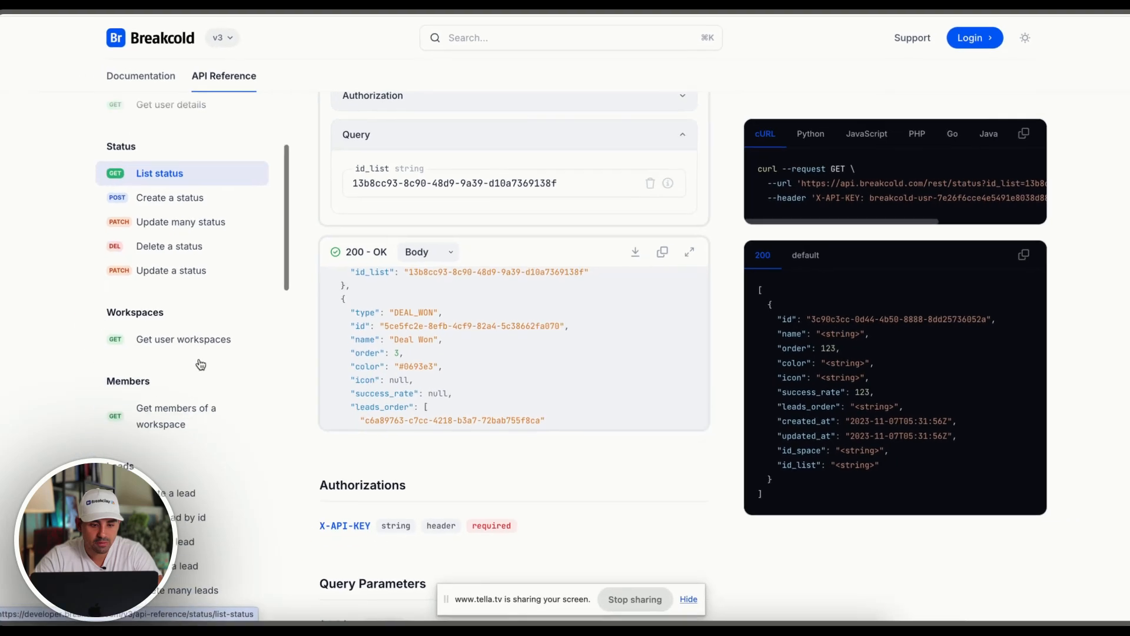
{"action": "scroll", "coordinate": [201, 365], "scroll_direction": "down", "scroll_amount": 2}
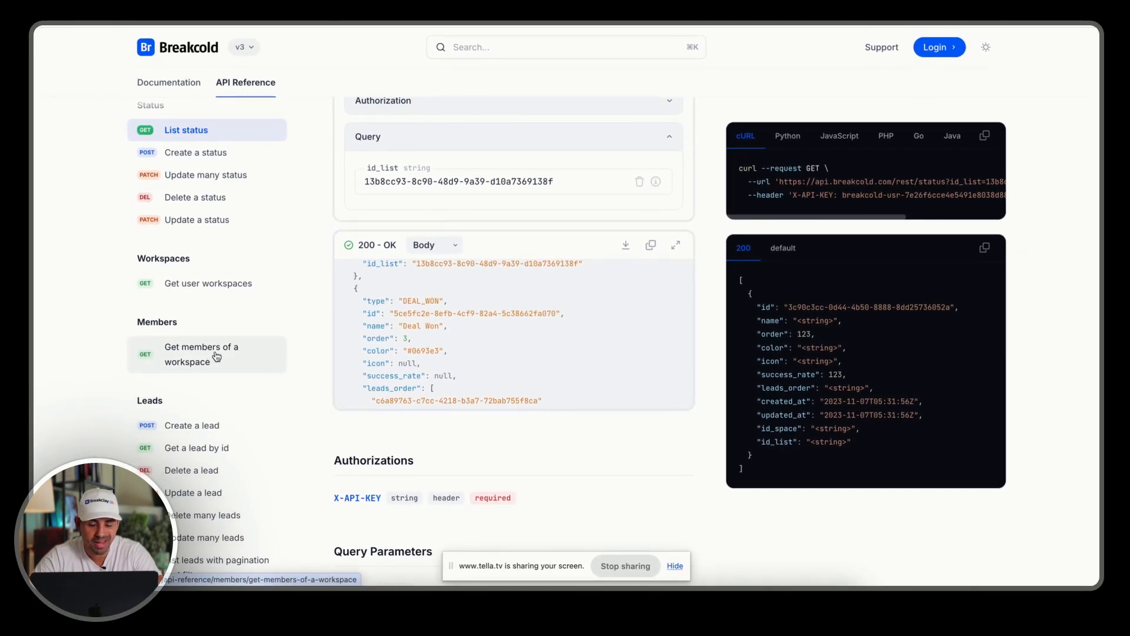
{"action": "left_click", "coordinate": [216, 356]}
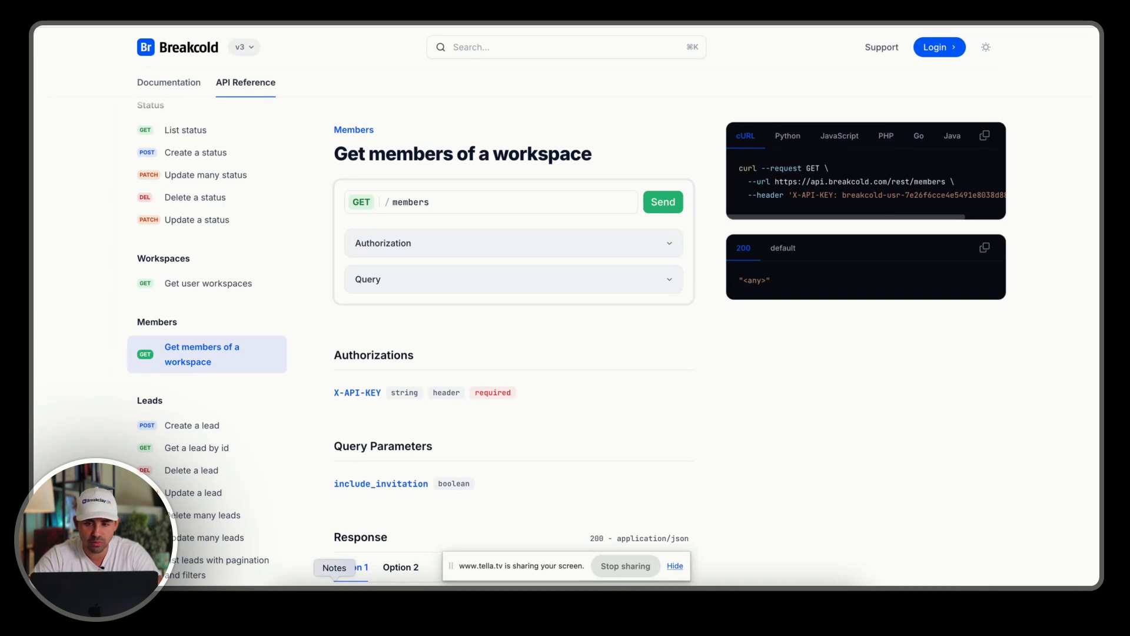
Step: Switch to Notes and copy the "lists", "status", "tags" and "owners" lines from the prepared request body
{"action": "left_click", "coordinate": [334, 583]}
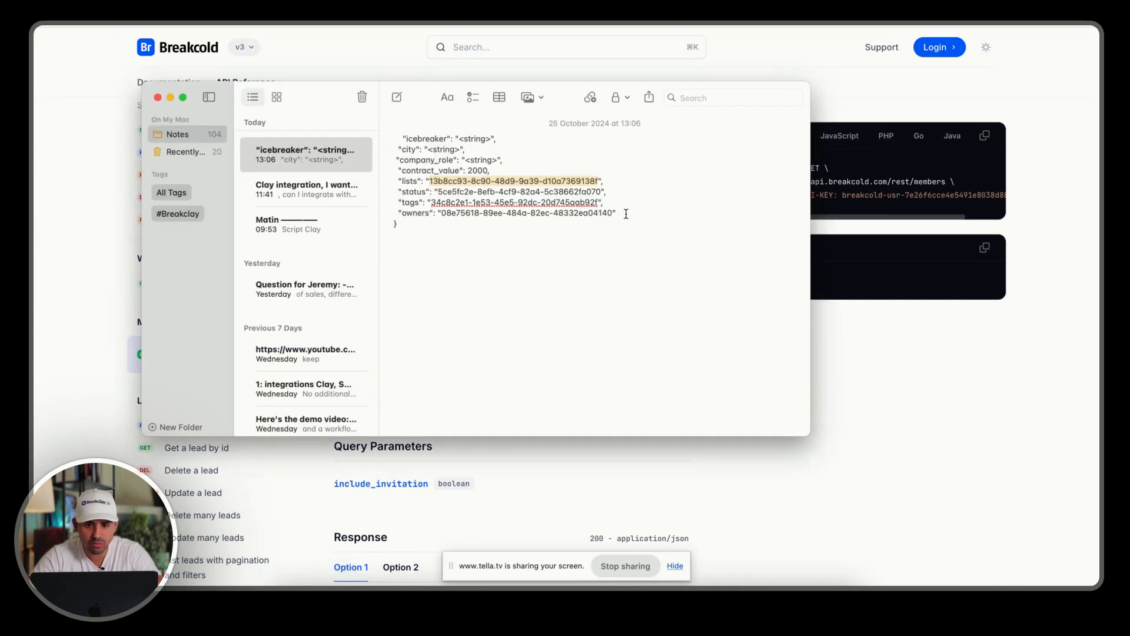
{"action": "left_click_drag", "start_coordinate": [625, 213], "coordinate": [390, 183]}
{"action": "key", "text": "super+c"}
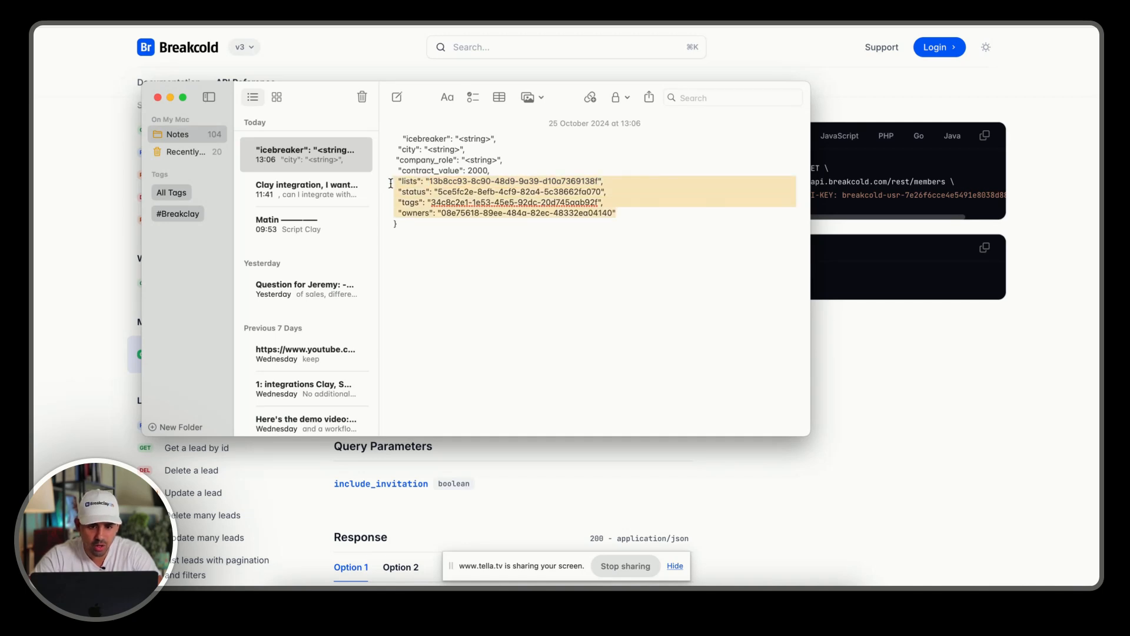
Step: Switch back to the Clay table and paste the copied "lists", "status", "tags" and "owners" lines below "contract_value" in the HTTP API body
{"action": "key", "text": "super+Tab"}
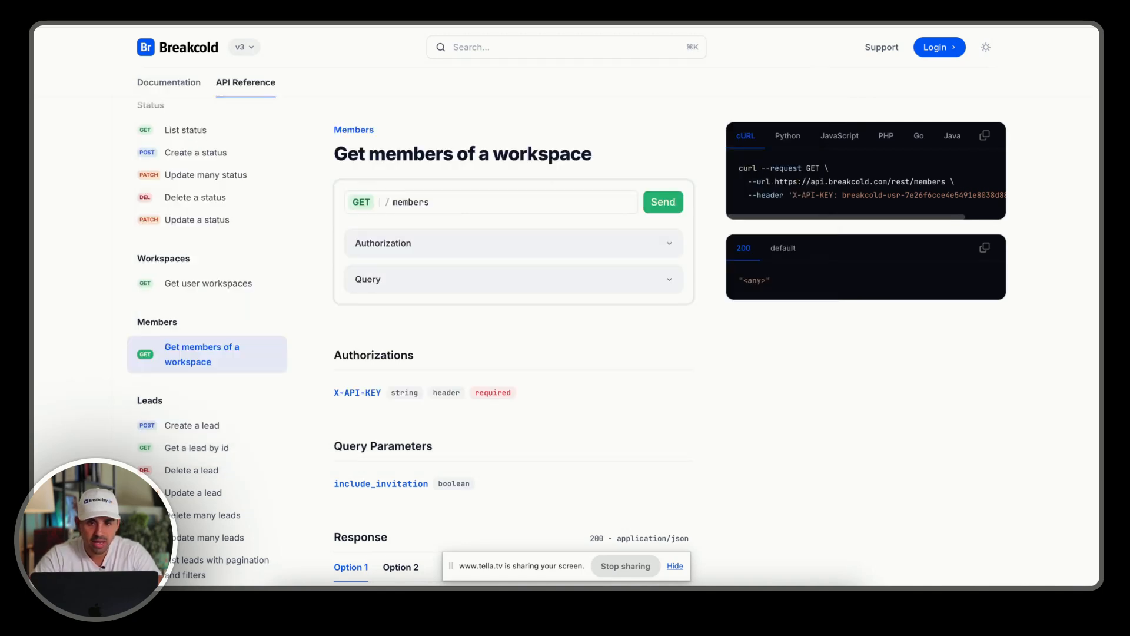
{"action": "key", "text": "ctrl+Tab"}
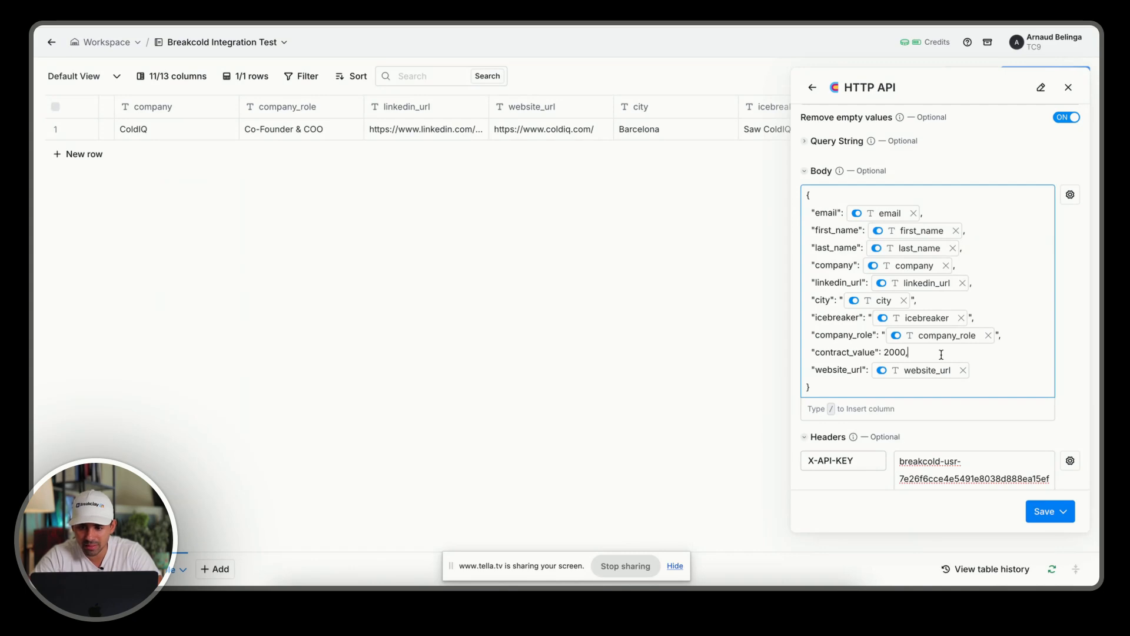
{"action": "key", "text": "Return"}
{"action": "key", "text": "super+v"}
{"action": "scroll", "coordinate": [898, 354], "scroll_direction": "down", "scroll_amount": 2}
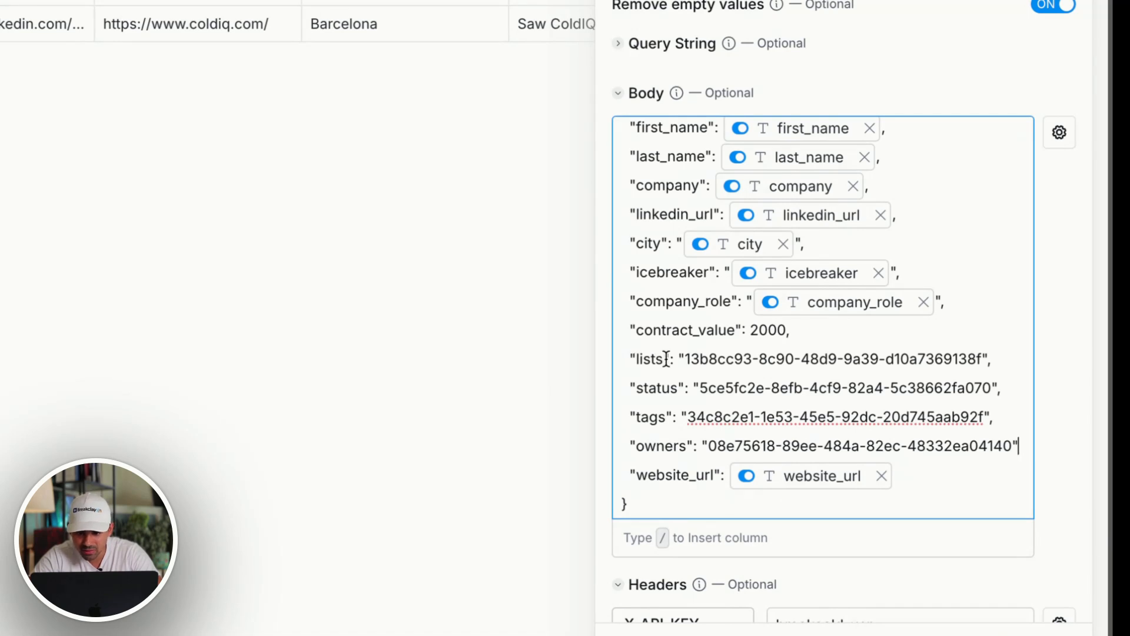
Step: Highlight the pasted lists, status, tags and owners ids in the request body one after another to review them
{"action": "left_click_drag", "start_coordinate": [685, 358], "coordinate": [985, 347]}
{"action": "left_click", "coordinate": [638, 387]}
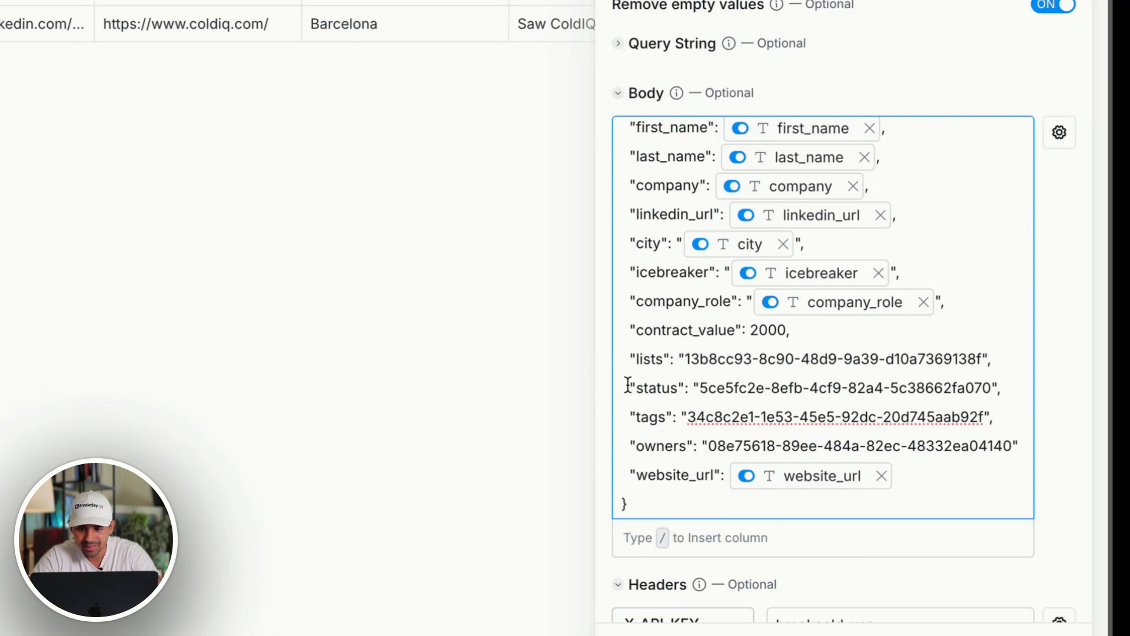
{"action": "left_click_drag", "start_coordinate": [628, 387], "coordinate": [991, 391]}
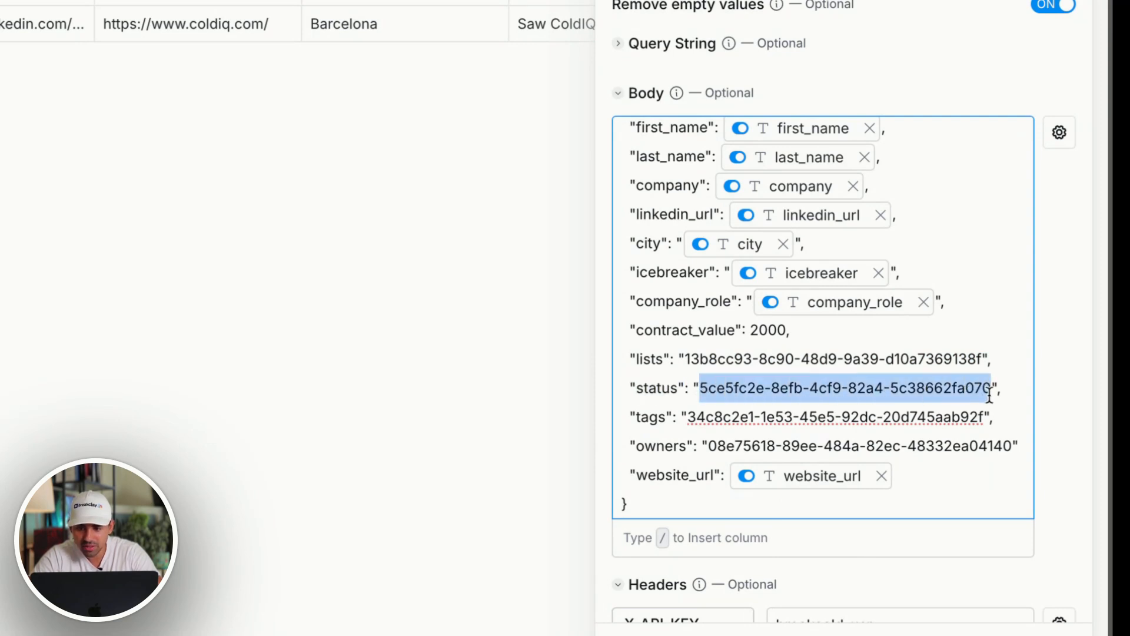
{"action": "left_click", "coordinate": [687, 414]}
{"action": "left_click_drag", "start_coordinate": [687, 415], "coordinate": [984, 416]}
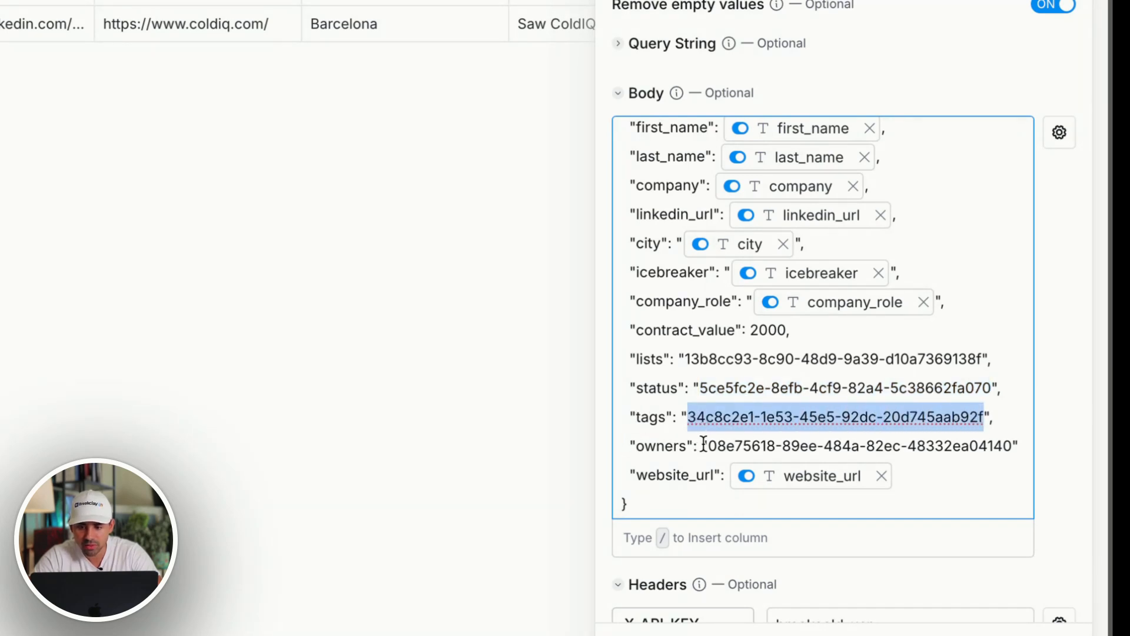
{"action": "left_click_drag", "start_coordinate": [704, 446], "coordinate": [1009, 446]}
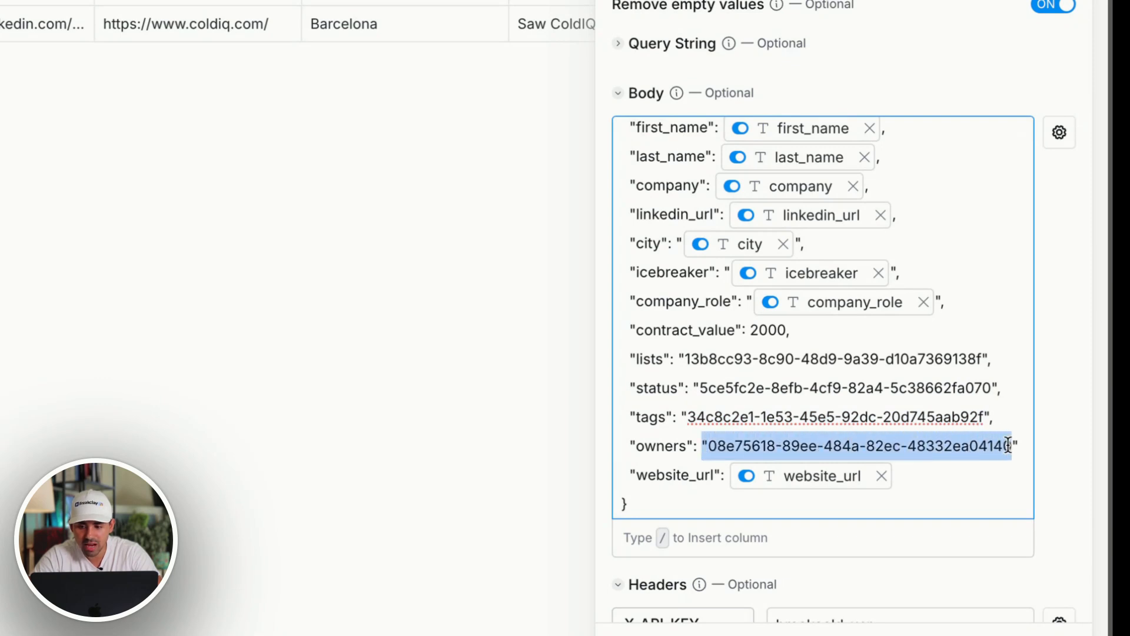
{"action": "left_click", "coordinate": [860, 412]}
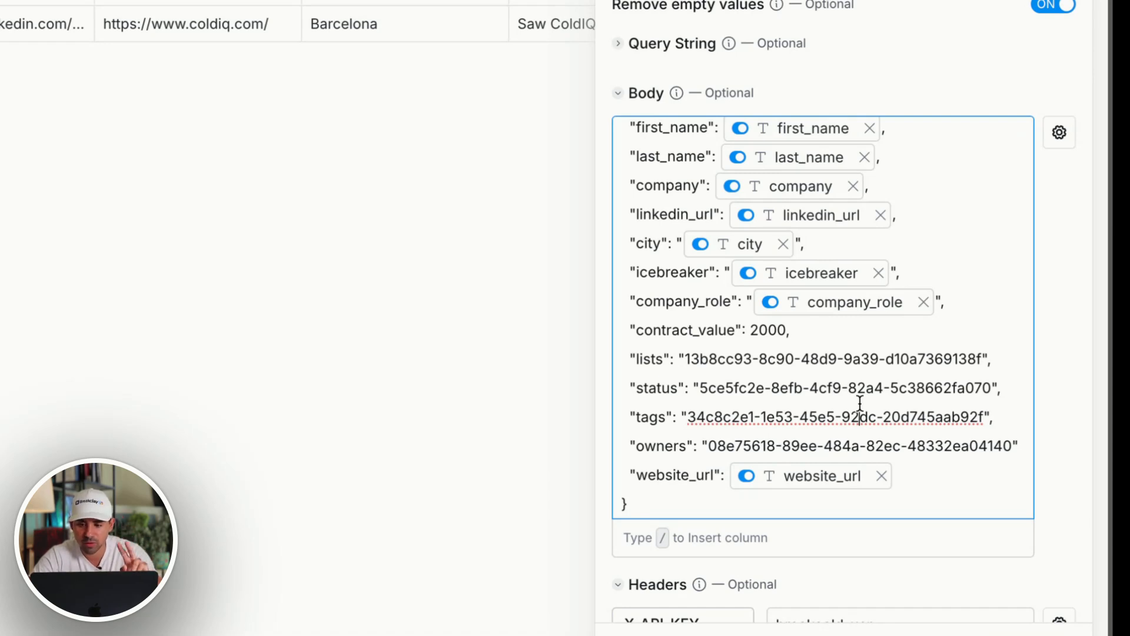
Step: Add the missing comma after the "owners" value in the request body
{"action": "scroll", "coordinate": [860, 404], "scroll_direction": "down", "scroll_amount": 1}
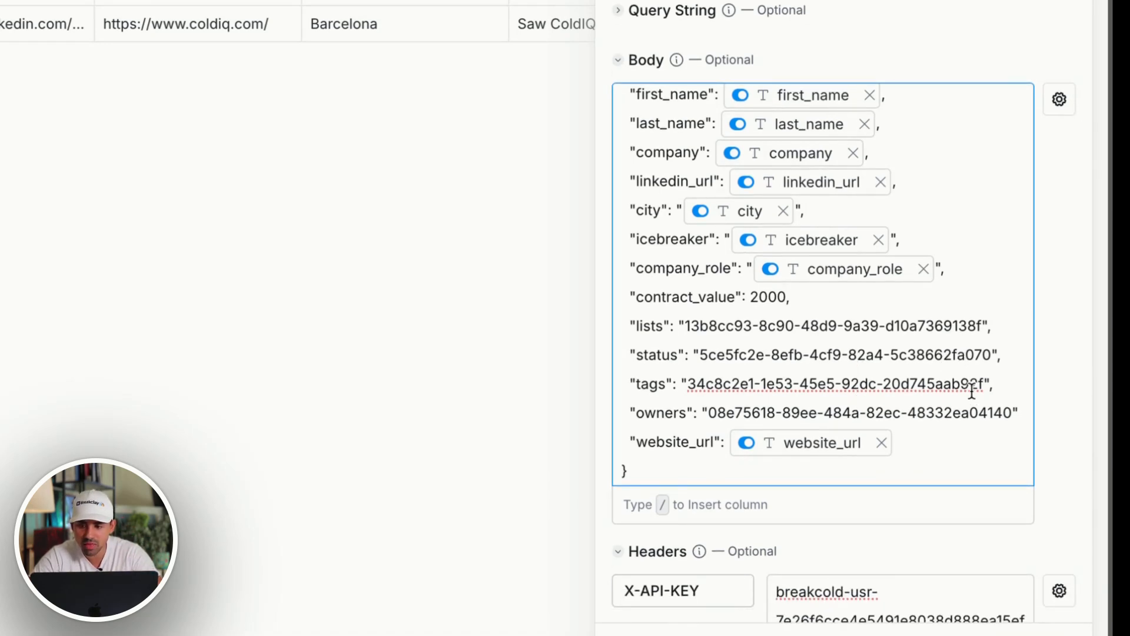
{"action": "left_click", "coordinate": [1019, 413]}
{"action": "type", "text": ","}
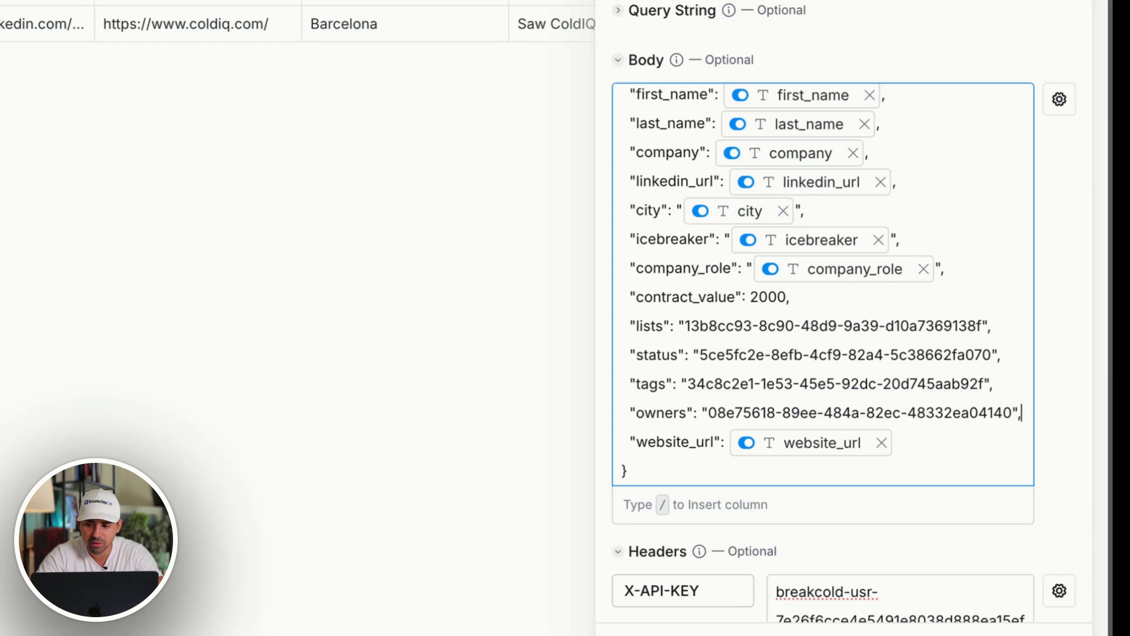
{"action": "left_click", "coordinate": [908, 438]}
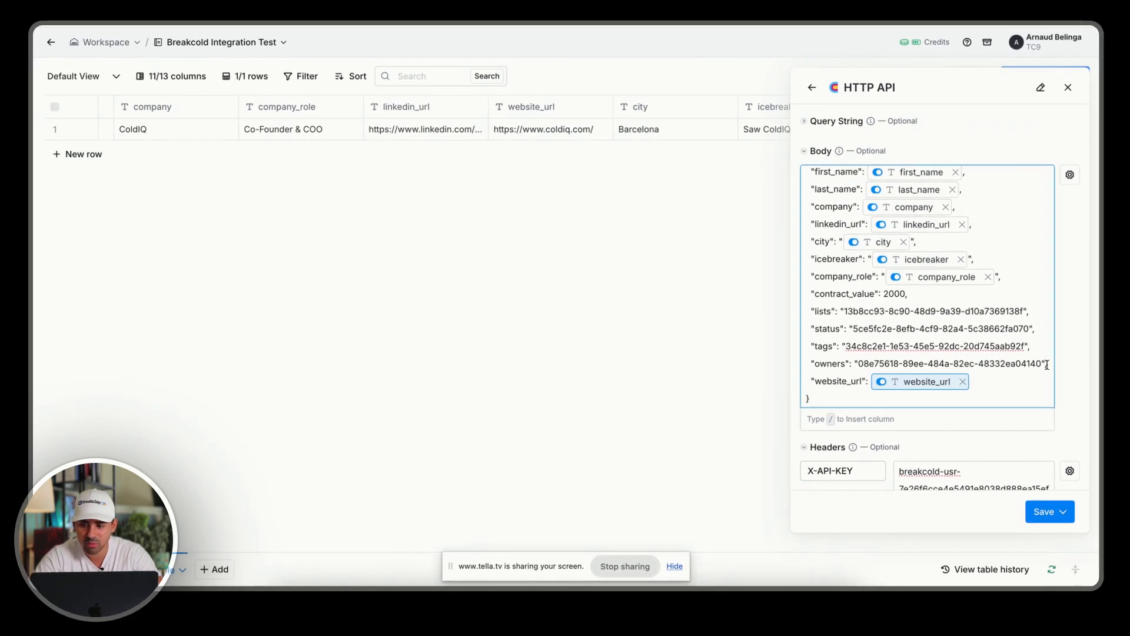
{"action": "left_click_drag", "start_coordinate": [1022, 413], "coordinate": [975, 362]}
{"action": "left_click_drag", "start_coordinate": [1018, 333], "coordinate": [994, 303]}
{"action": "left_click", "coordinate": [924, 304]}
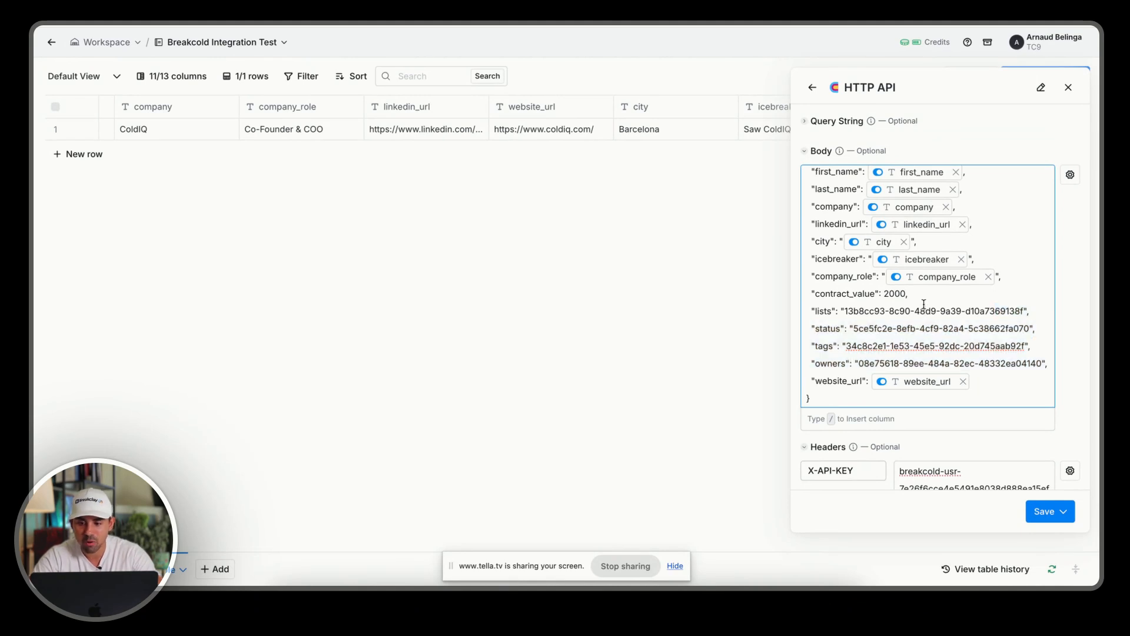
Step: Save the HTTP API enrichment and run it for the 1 row in this view
{"action": "scroll", "coordinate": [924, 305], "scroll_direction": "up", "scroll_amount": 2}
{"action": "scroll", "coordinate": [926, 308], "scroll_direction": "down", "scroll_amount": 2}
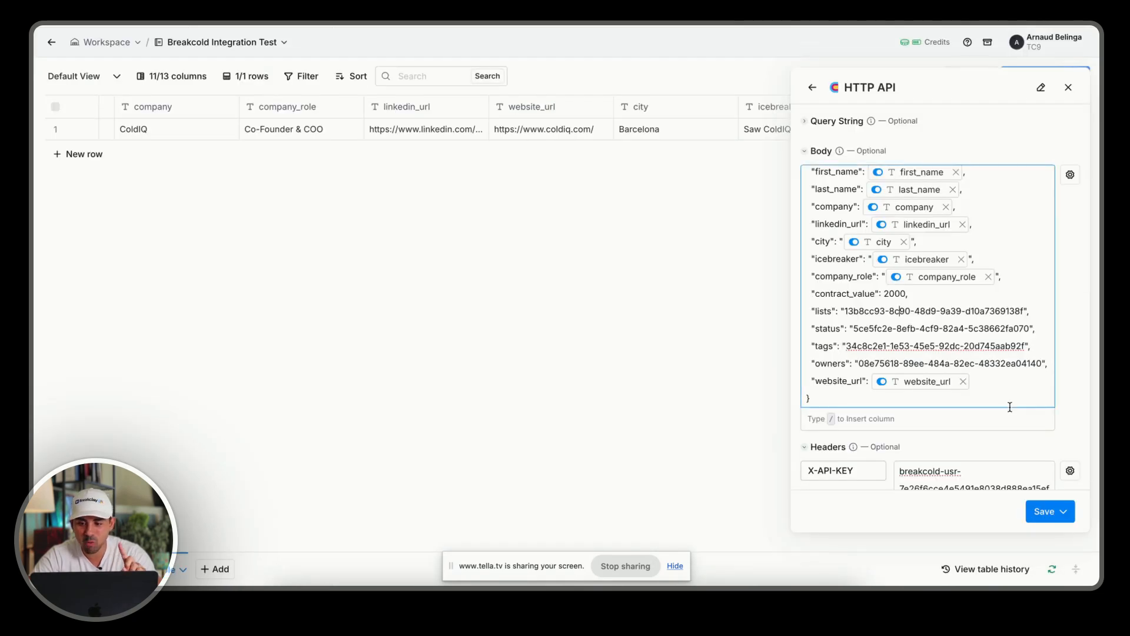
{"action": "left_click", "coordinate": [1062, 511]}
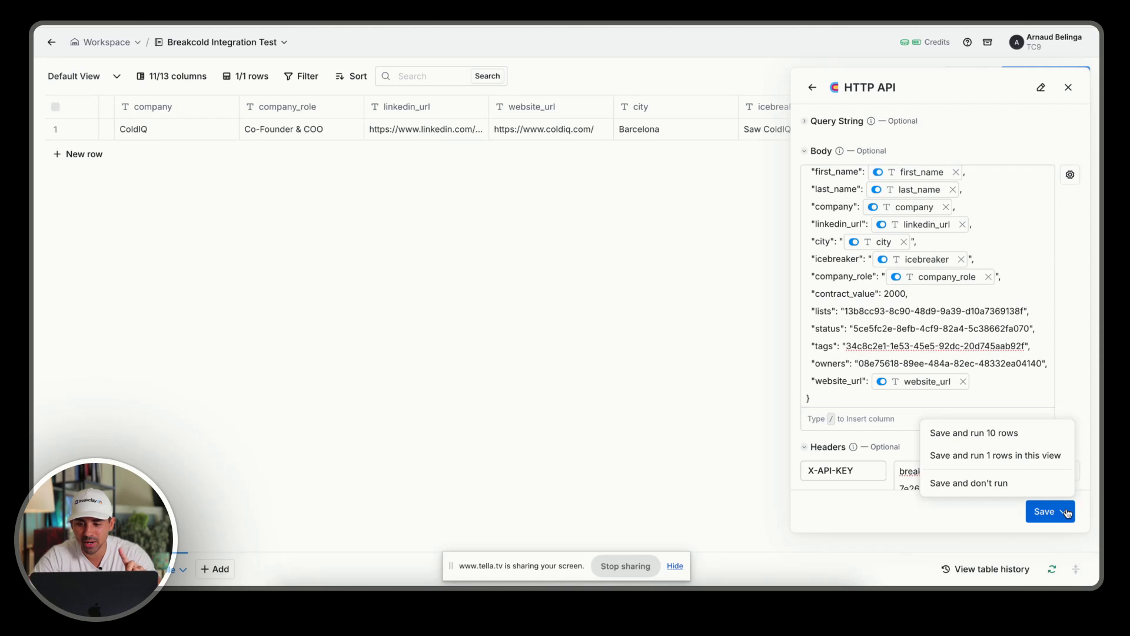
{"action": "left_click", "coordinate": [958, 457]}
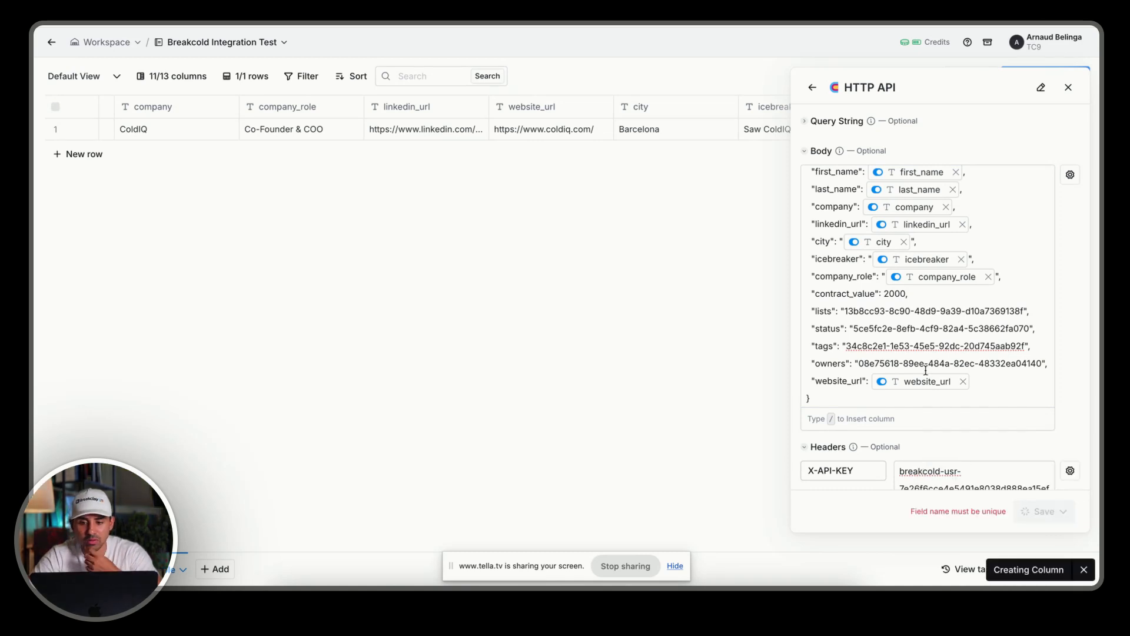
{"action": "scroll", "coordinate": [866, 204], "scroll_direction": "right", "scroll_amount": 2}
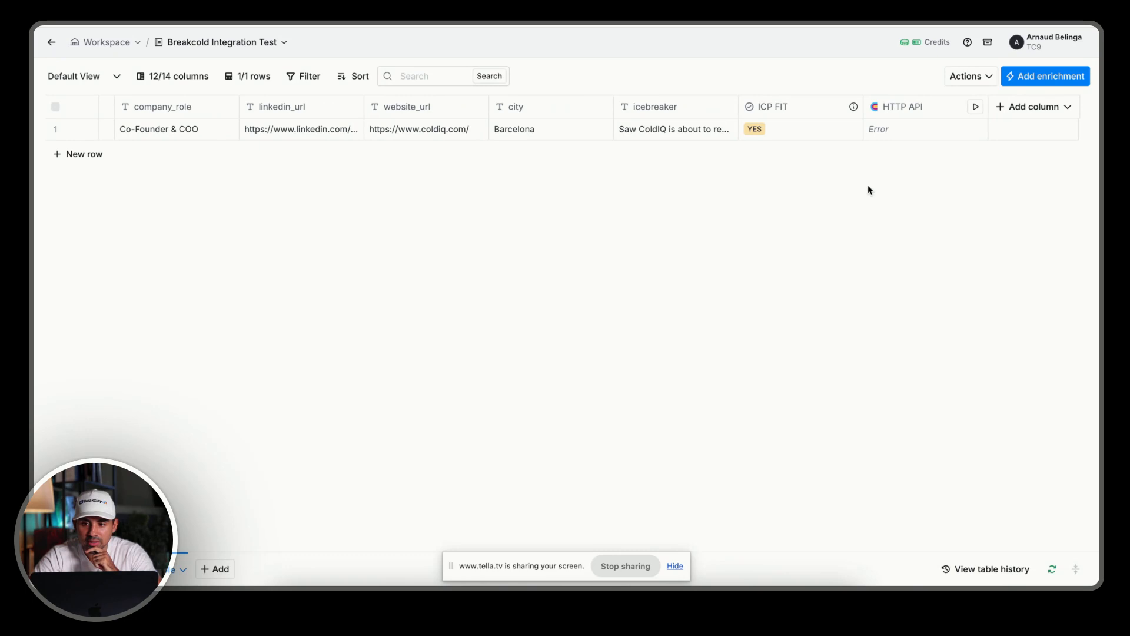
Step: Reopen the HTTP API column for editing and examine its request body
{"action": "left_click", "coordinate": [913, 106]}
{"action": "left_click", "coordinate": [905, 164]}
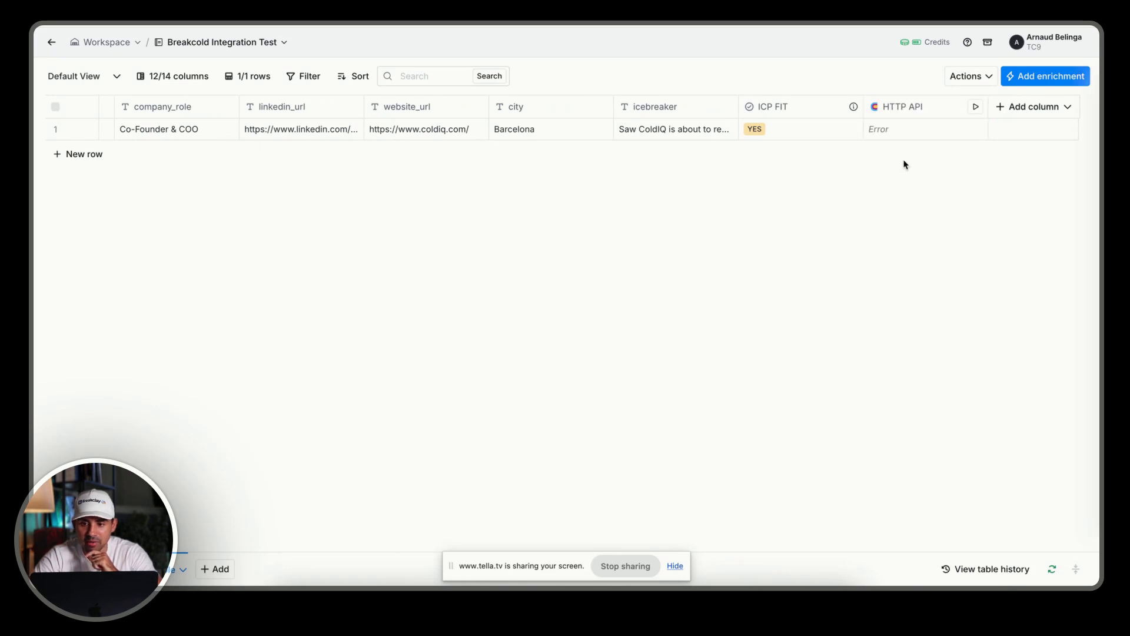
{"action": "scroll", "coordinate": [888, 348], "scroll_direction": "down", "scroll_amount": 4}
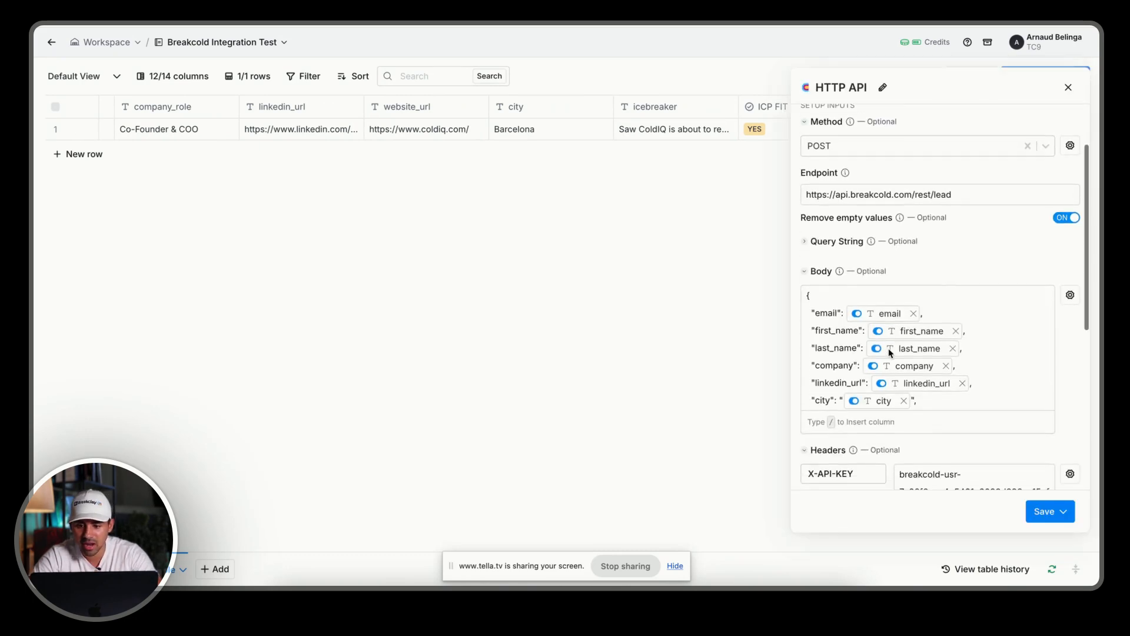
{"action": "left_click", "coordinate": [977, 327]}
{"action": "scroll", "coordinate": [978, 329], "scroll_direction": "down", "scroll_amount": 1}
{"action": "scroll", "coordinate": [979, 335], "scroll_direction": "up", "scroll_amount": 2}
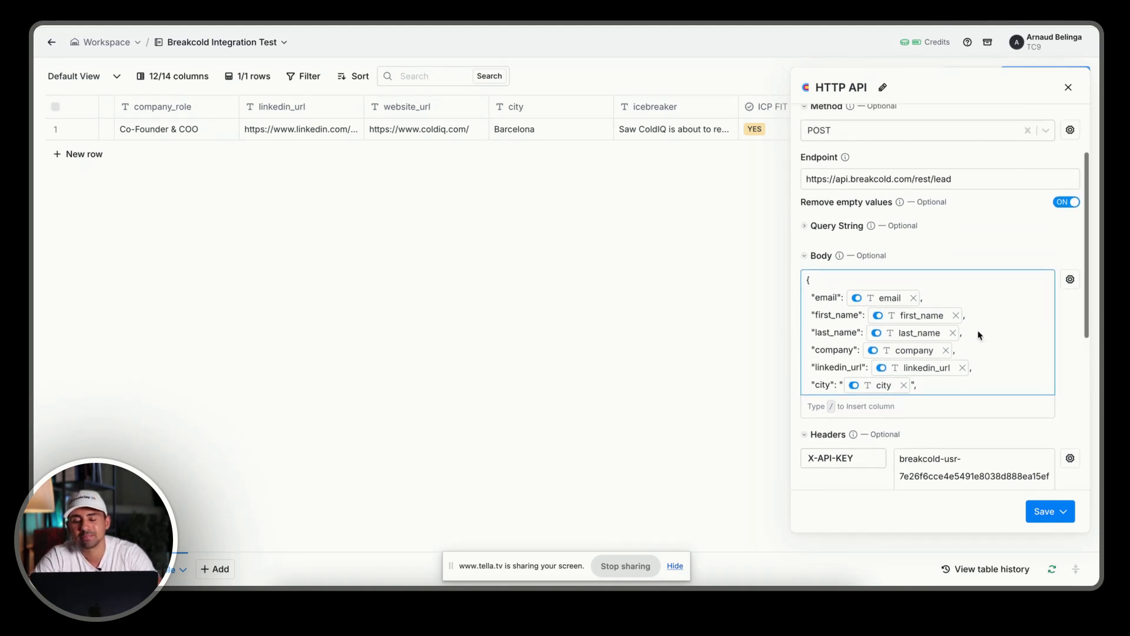
{"action": "scroll", "coordinate": [980, 335], "scroll_direction": "up", "scroll_amount": 1}
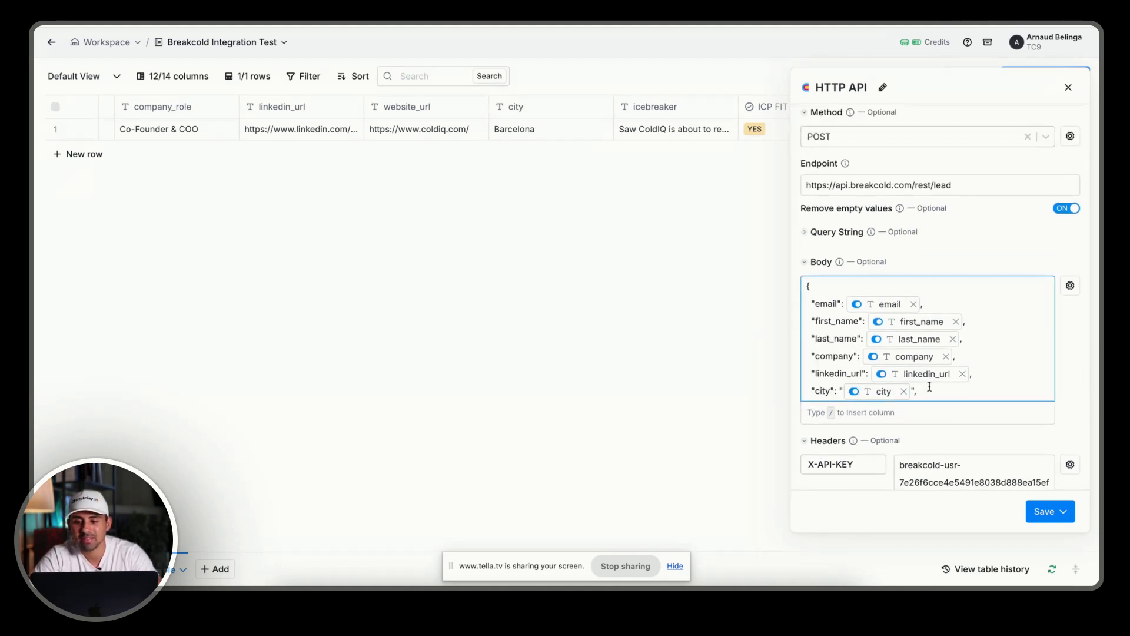
{"action": "key", "text": "Return"}
{"action": "key", "text": "Return"}
{"action": "key", "text": "Return"}
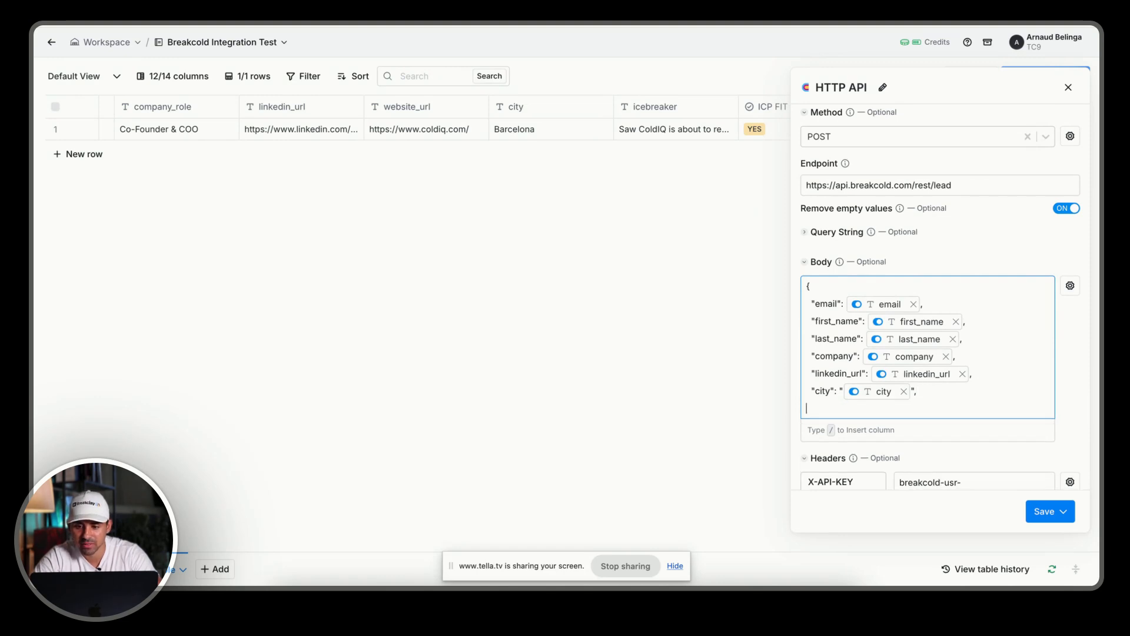
{"action": "key", "text": "Return"}
{"action": "key", "text": "Return"}
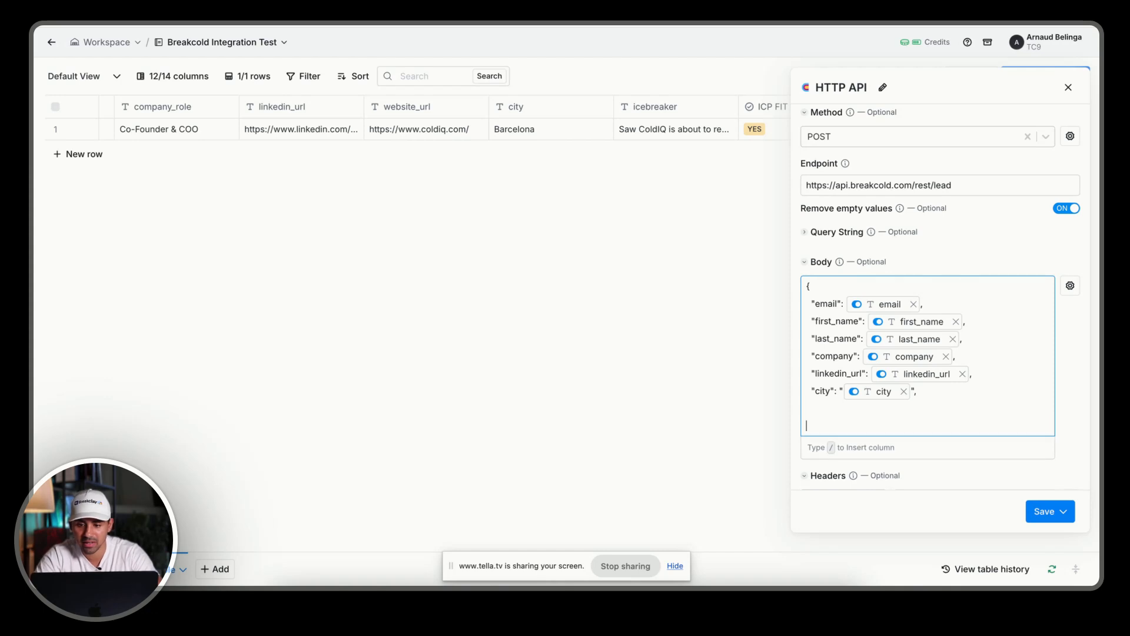
{"action": "key", "text": "BackSpace"}
{"action": "key", "text": "BackSpace"}
{"action": "key", "text": "BackSpace"}
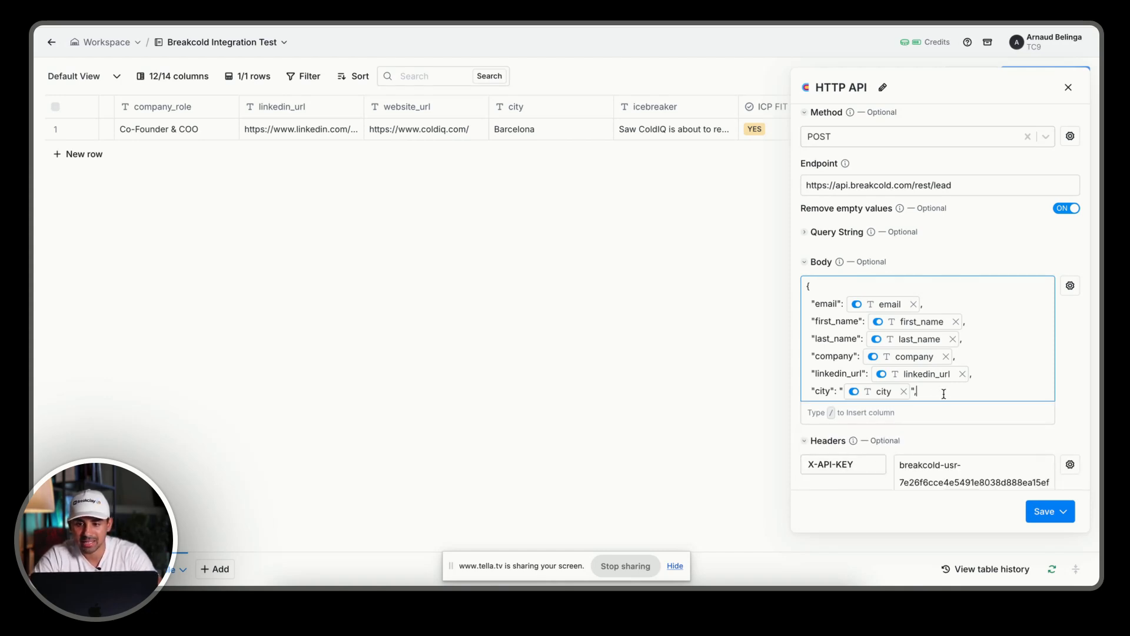
{"action": "scroll", "coordinate": [943, 393], "scroll_direction": "down", "scroll_amount": 3}
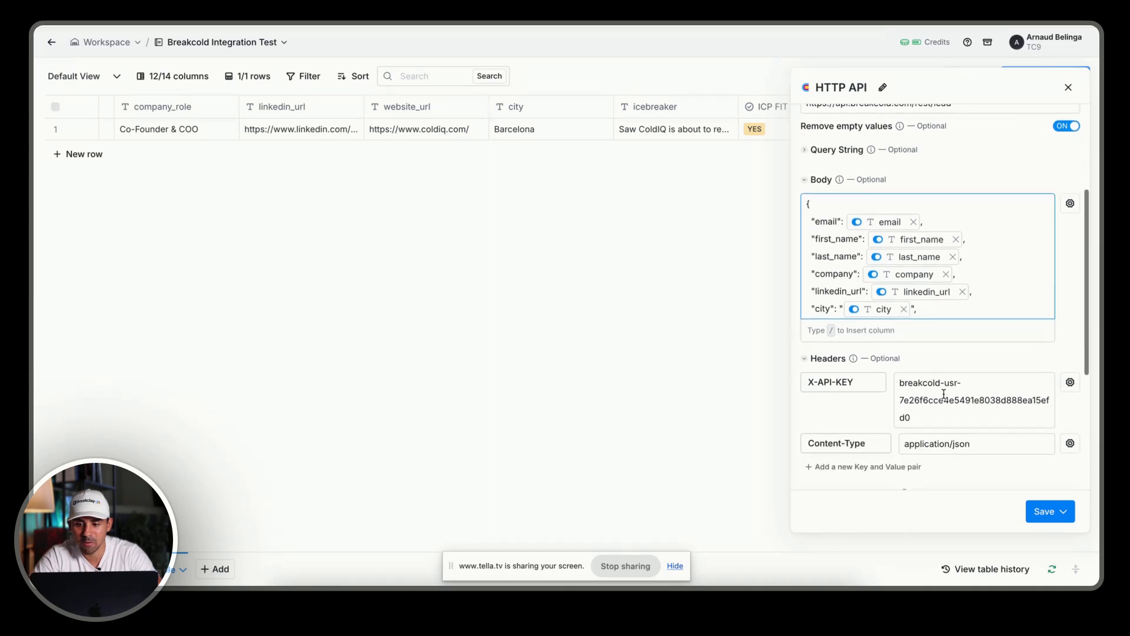
{"action": "left_click", "coordinate": [1068, 88]}
Step: Delete the HTTP API column from the table
{"action": "left_click", "coordinate": [923, 107]}
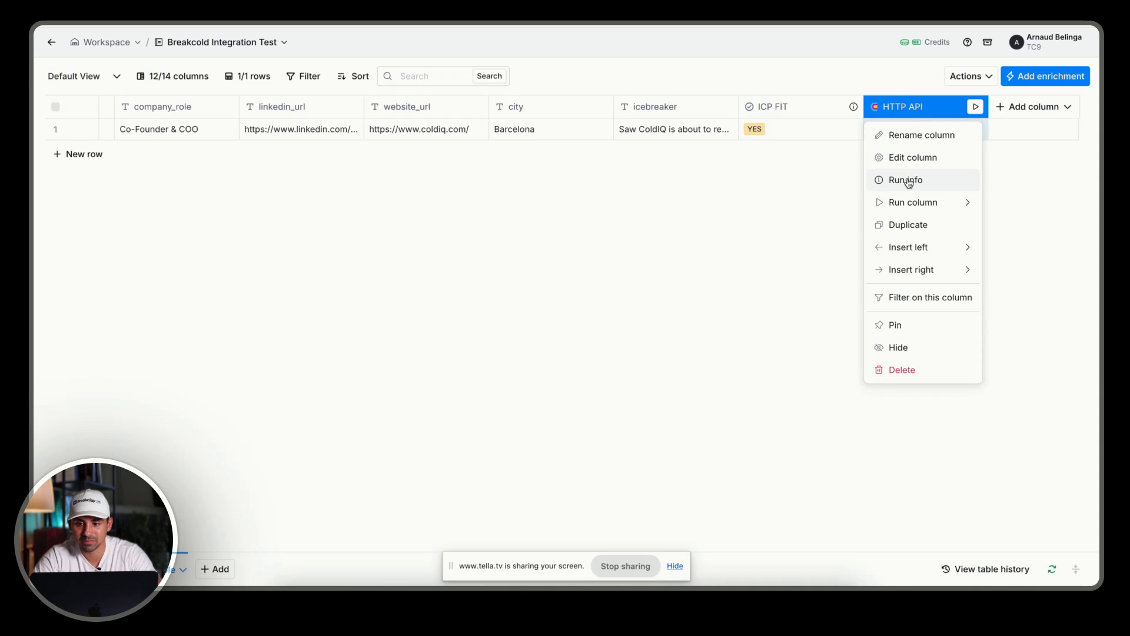
{"action": "left_click", "coordinate": [902, 369]}
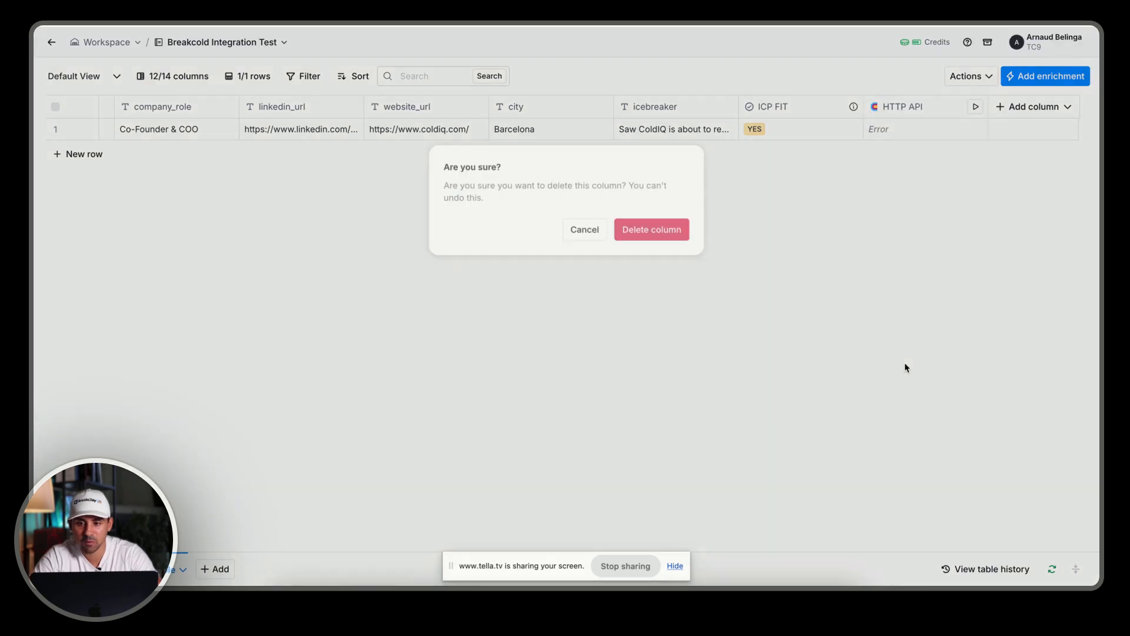
{"action": "left_click", "coordinate": [652, 229]}
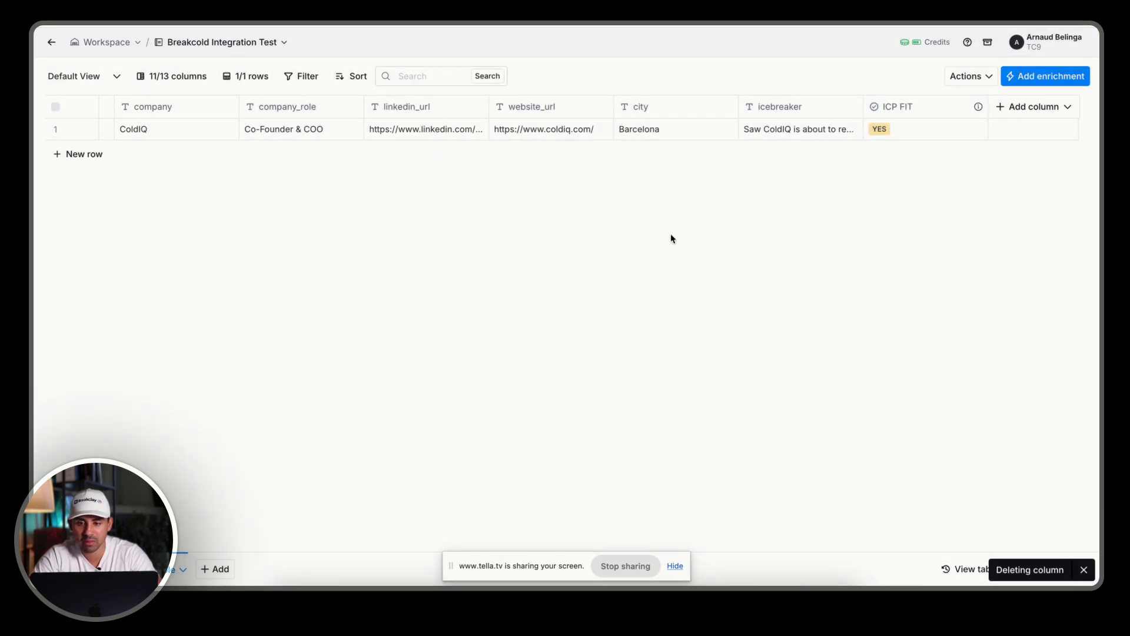
Step: Add a new enrichment by searching for "breakcold" and choosing the "Breakcold: Create a lead" template
{"action": "left_click", "coordinate": [1033, 77]}
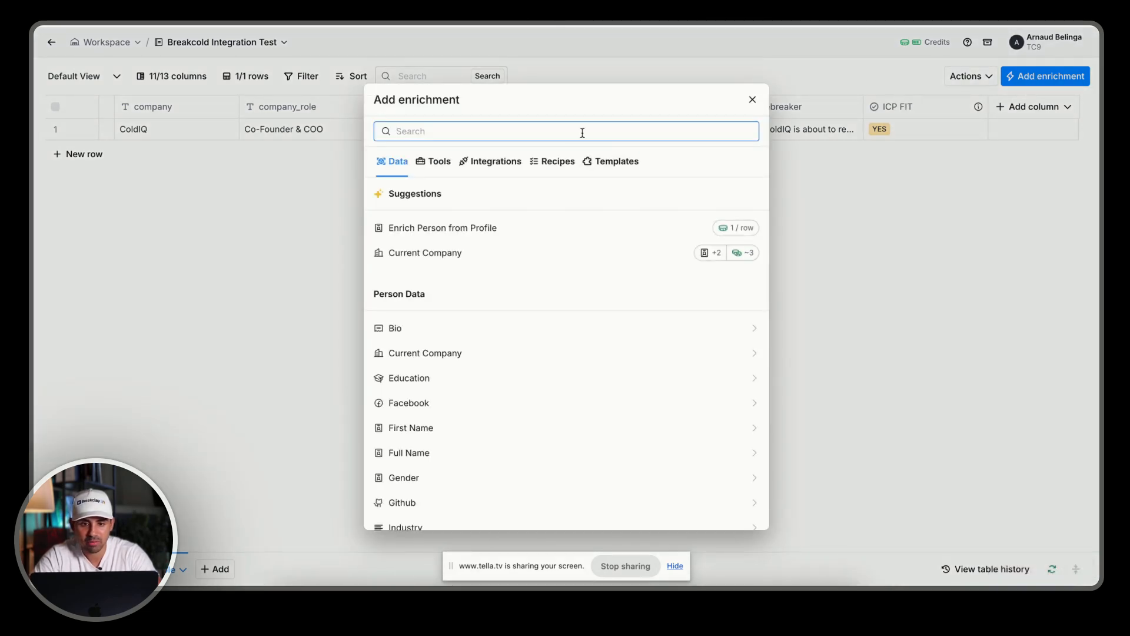
{"action": "type", "text": "Breakcold"}
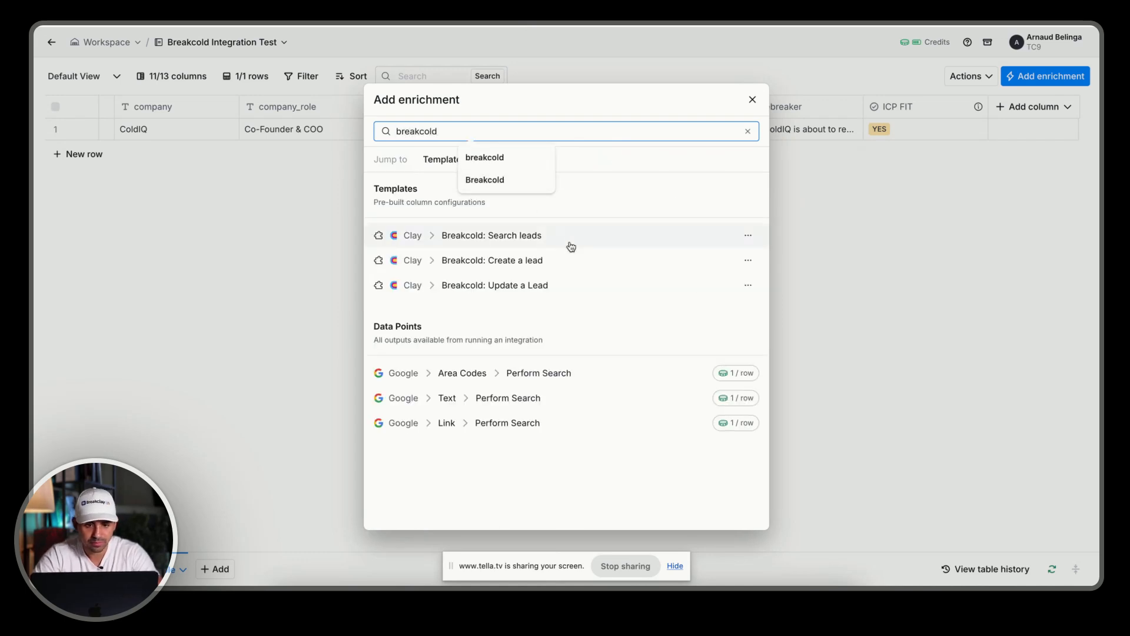
{"action": "left_click", "coordinate": [575, 260]}
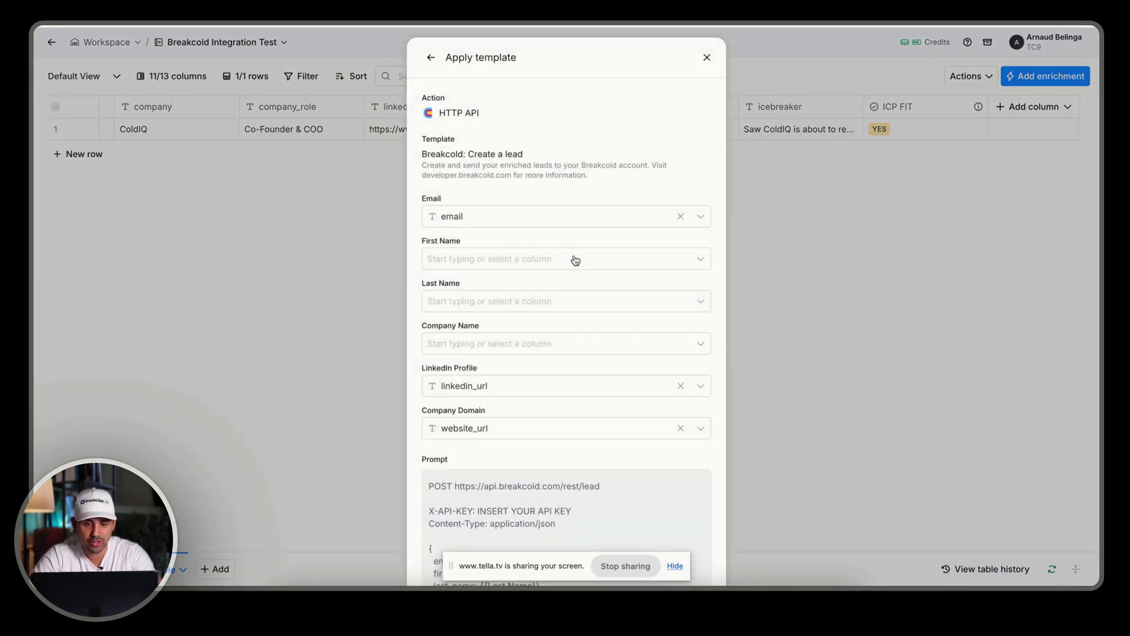
Step: Map First Name to first_name, Last Name to last_name and Company Name to company, and continue to the HTTP API setup
{"action": "left_click", "coordinate": [587, 258]}
{"action": "left_click", "coordinate": [536, 283]}
{"action": "left_click", "coordinate": [495, 301]}
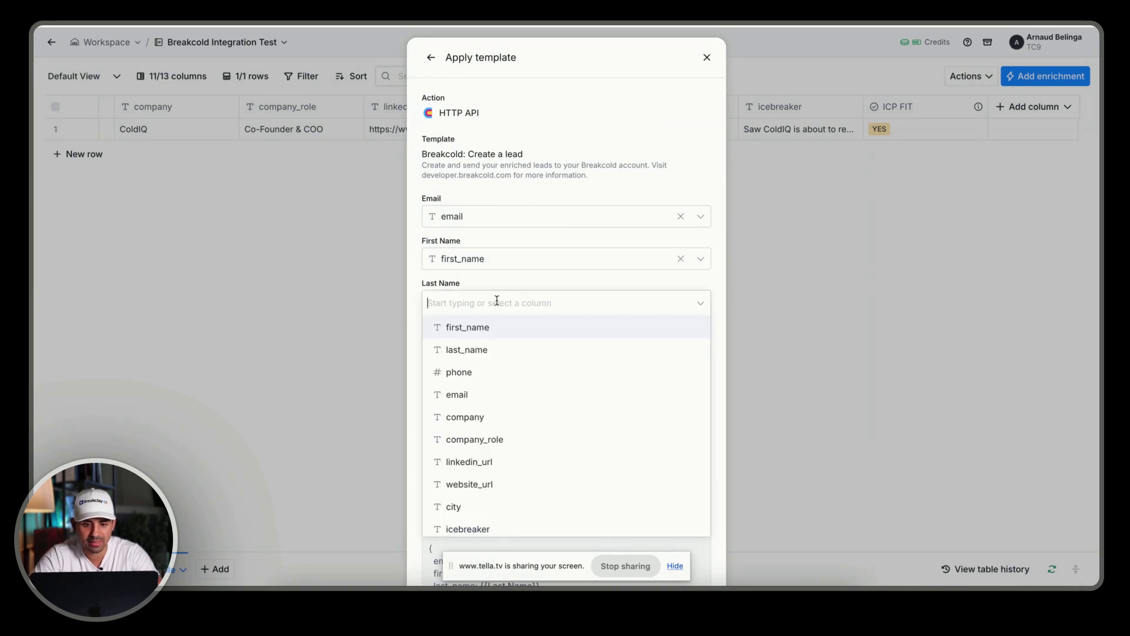
{"action": "left_click", "coordinate": [488, 347]}
{"action": "left_click", "coordinate": [505, 346]}
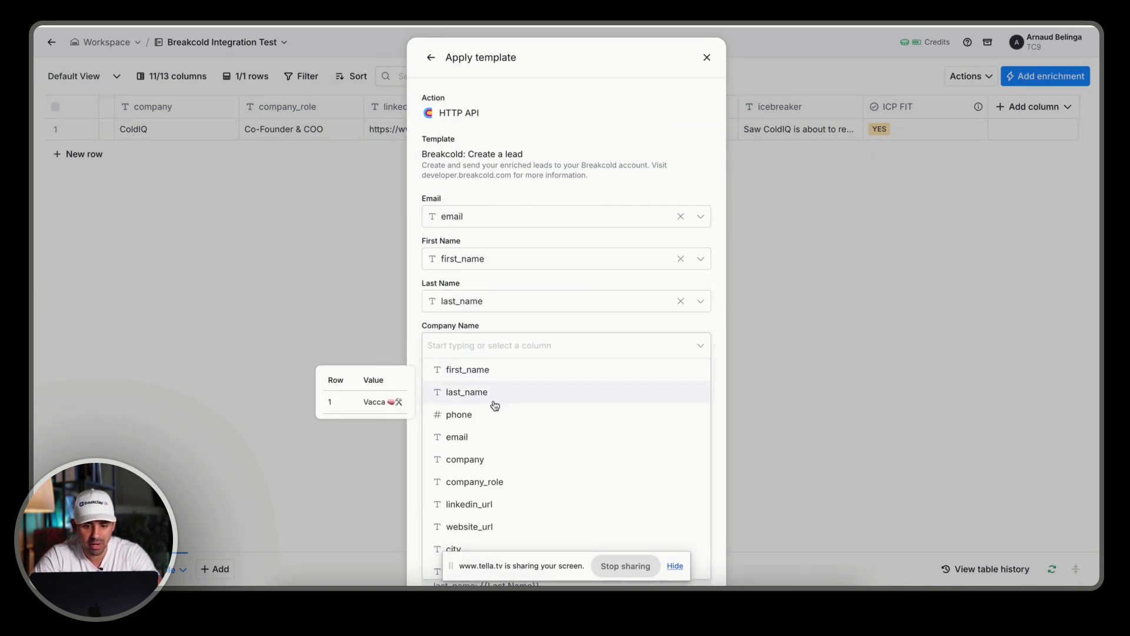
{"action": "left_click", "coordinate": [503, 461]}
{"action": "scroll", "coordinate": [588, 327], "scroll_direction": "down", "scroll_amount": 5}
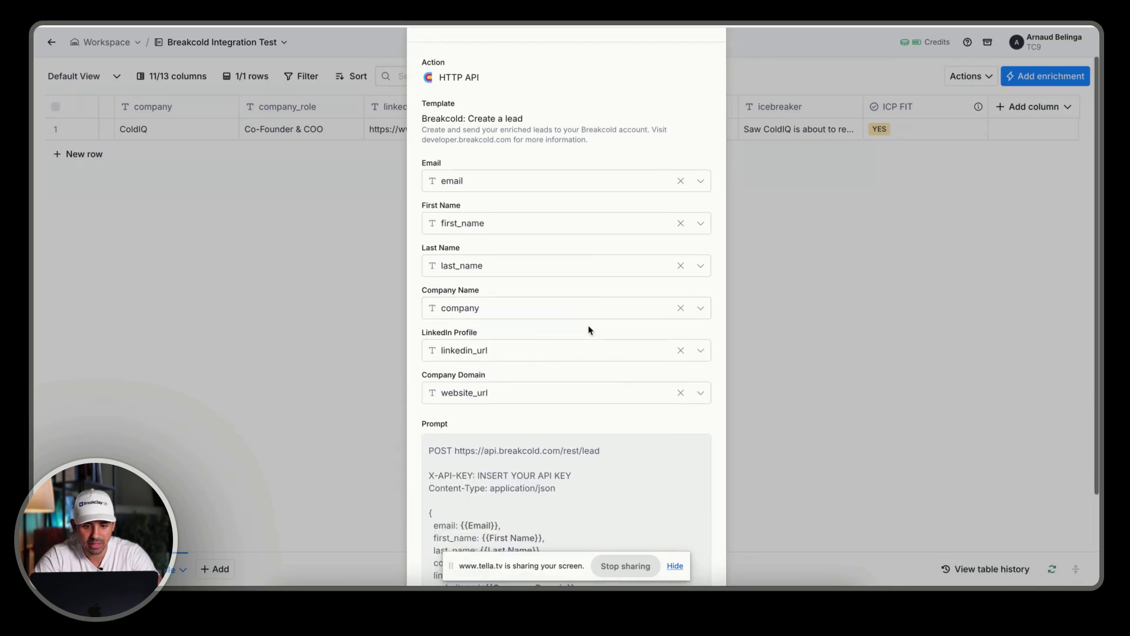
{"action": "left_click", "coordinate": [657, 538]}
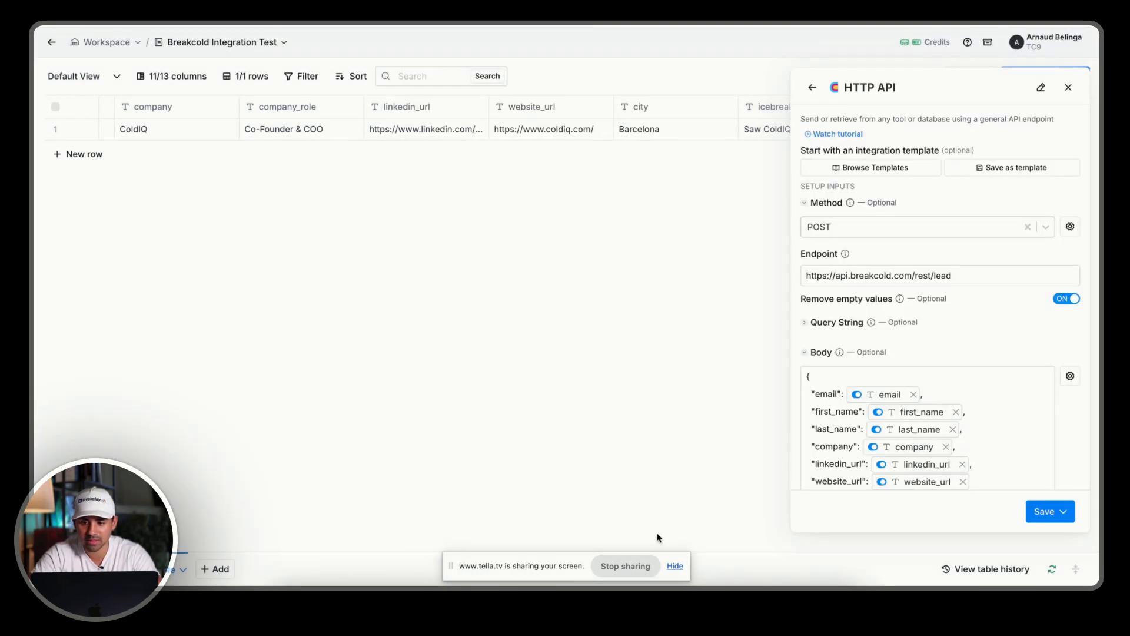
{"action": "scroll", "coordinate": [992, 337], "scroll_direction": "down", "scroll_amount": 3}
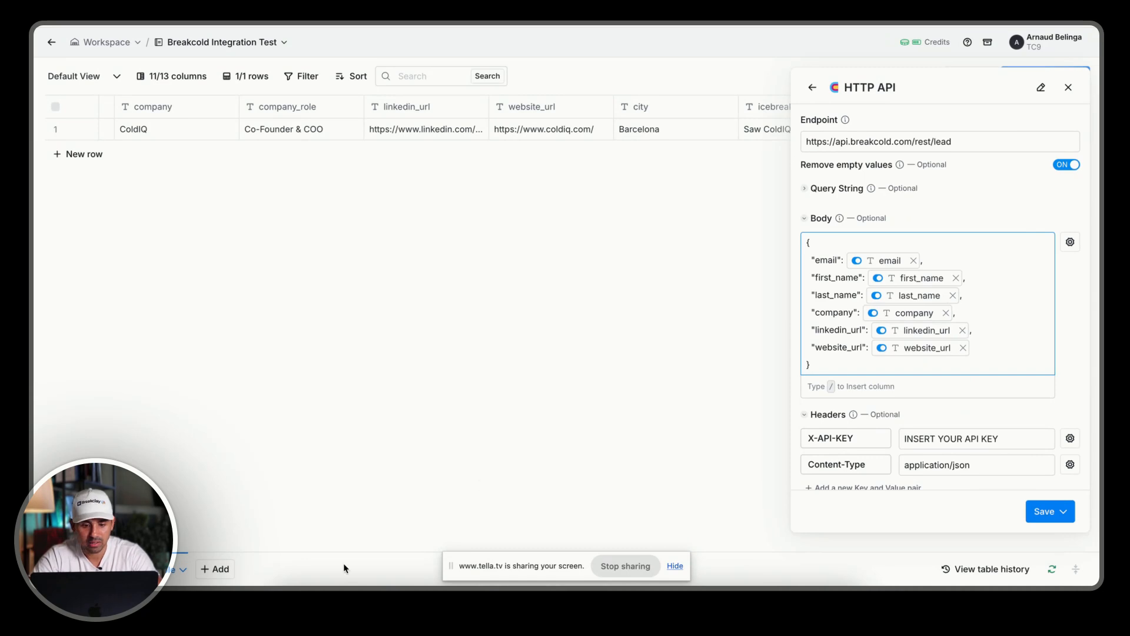
Step: Copy the icebreaker, city, company_role, contract_value, lists, status, tags and owners lines from the Notes app into the request body below linkedin_url
{"action": "left_click", "coordinate": [344, 579]}
{"action": "left_click", "coordinate": [431, 230]}
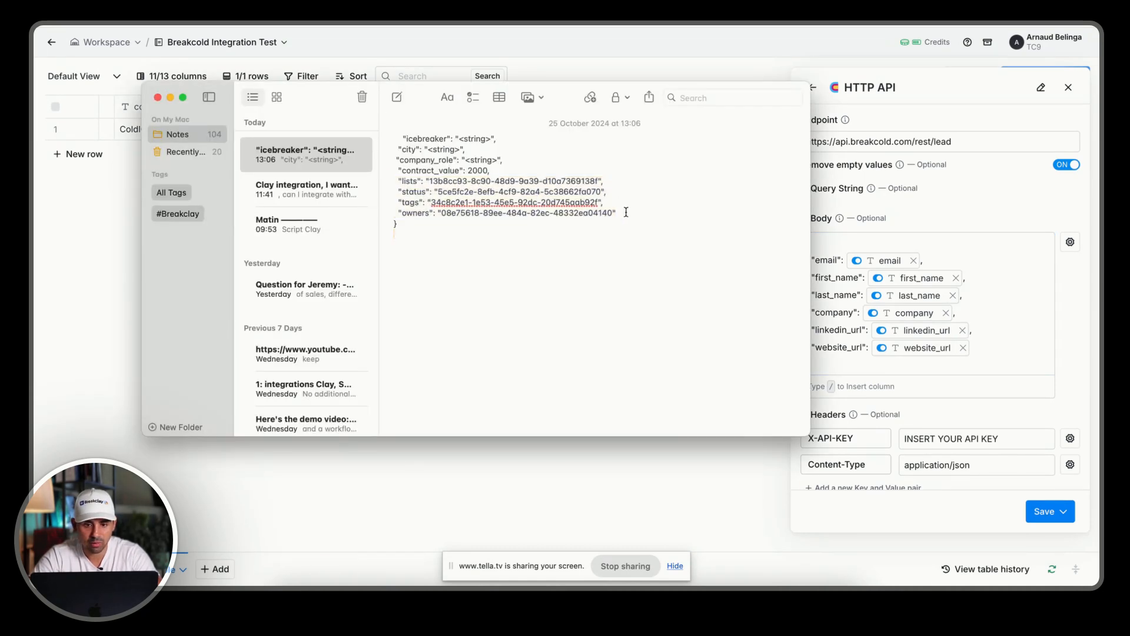
{"action": "left_click_drag", "start_coordinate": [626, 212], "coordinate": [395, 143]}
{"action": "key", "text": "super+c"}
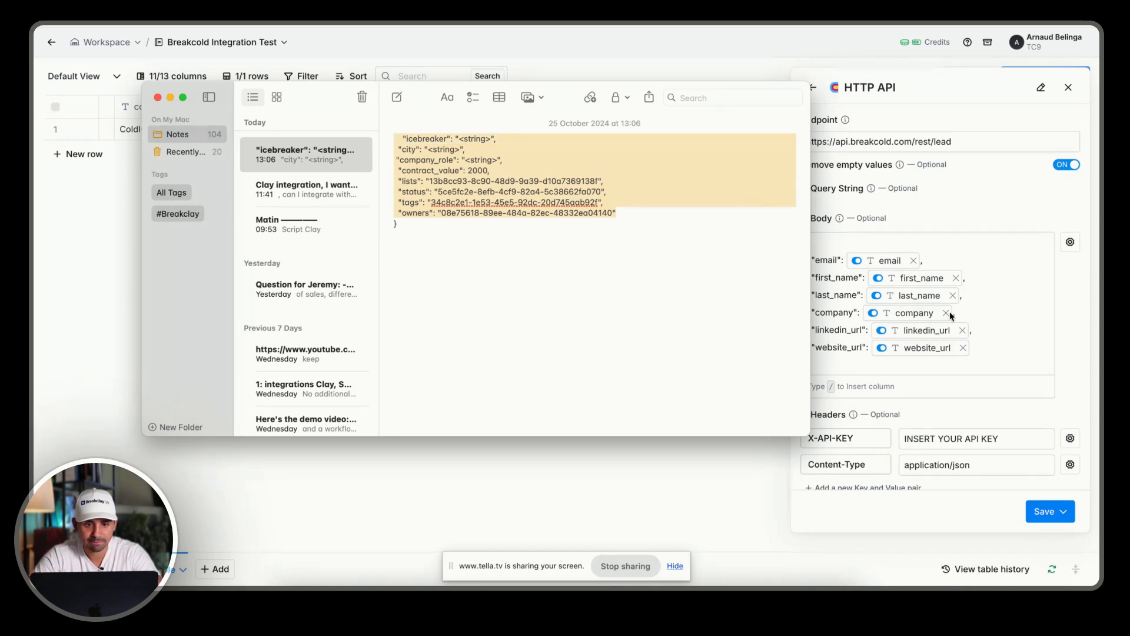
{"action": "left_click", "coordinate": [1001, 349]}
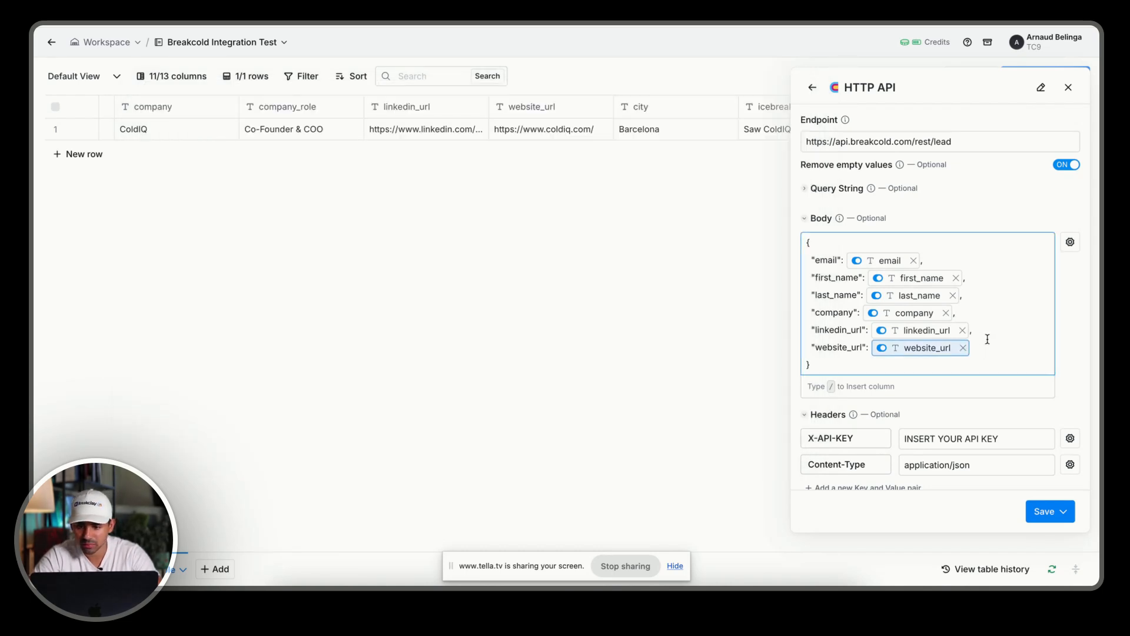
{"action": "left_click", "coordinate": [988, 336]}
{"action": "key", "text": "Return"}
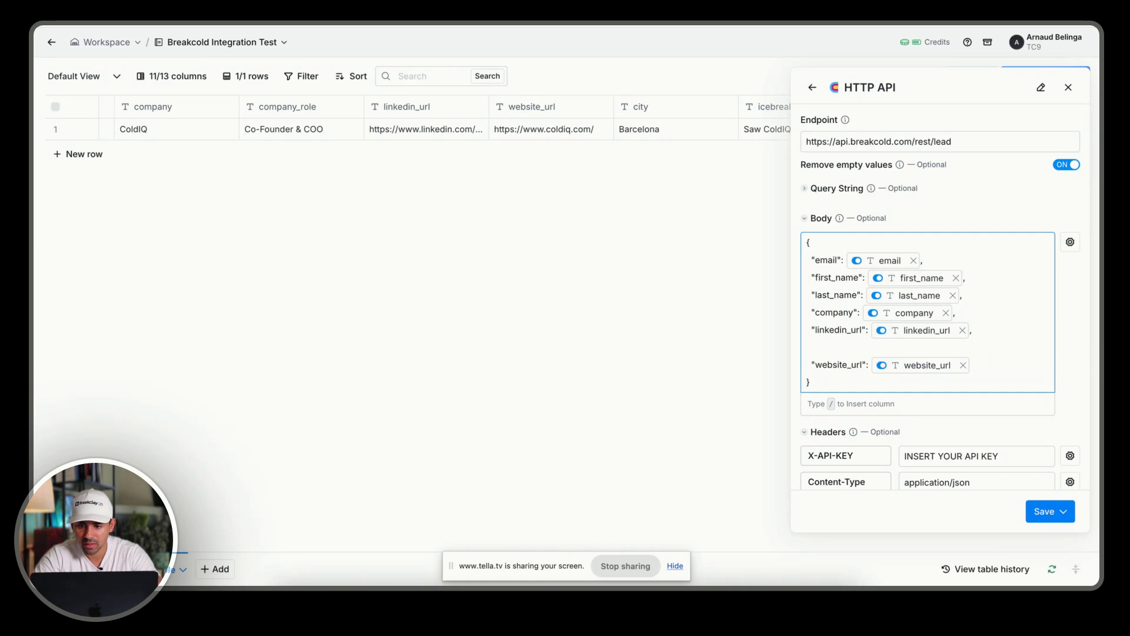
{"action": "key", "text": "super+v"}
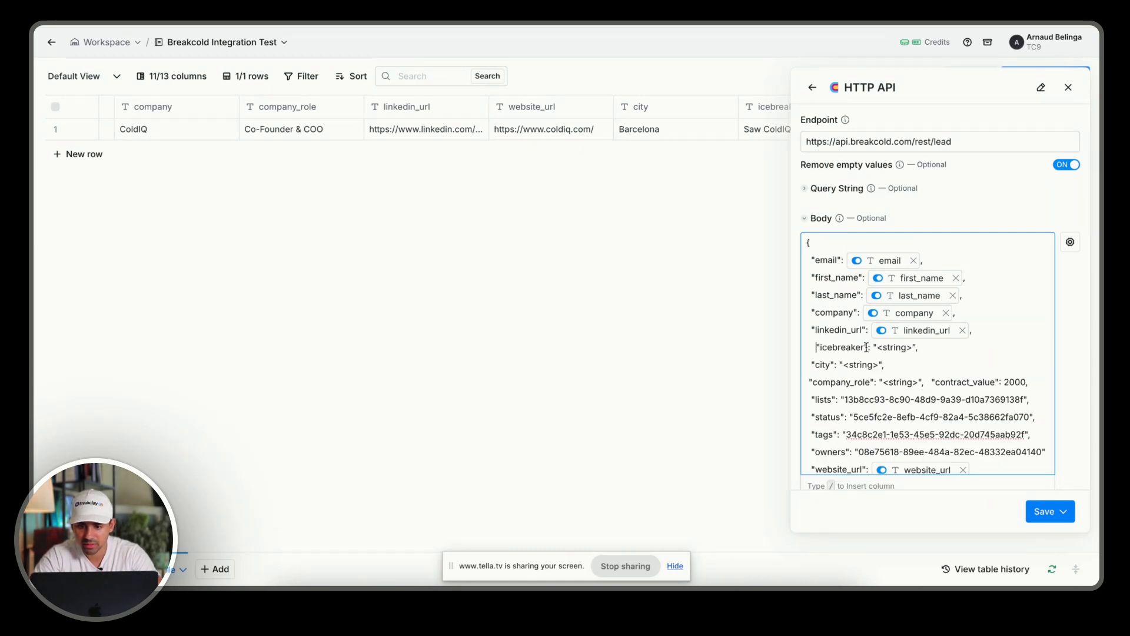
Step: Put contract_value on its own line, align the pasted body lines and add a comma after the owners value
{"action": "scroll", "coordinate": [996, 399], "scroll_direction": "down", "scroll_amount": 1}
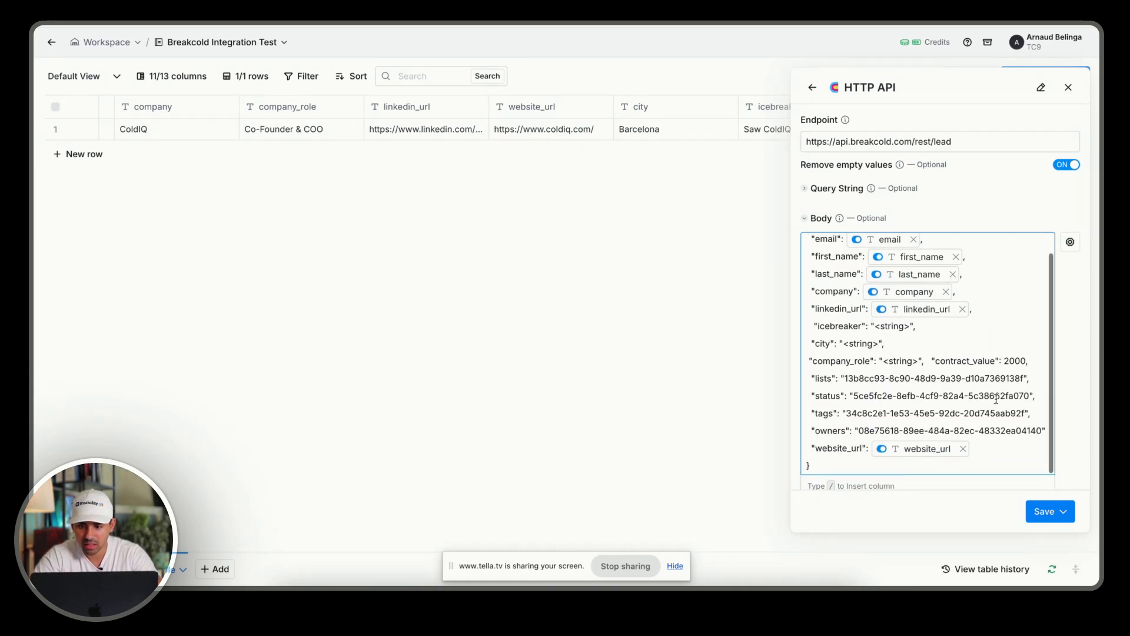
{"action": "left_click", "coordinate": [932, 360]}
{"action": "key", "text": "BackSpace"}
{"action": "key", "text": "BackSpace"}
{"action": "key", "text": "BackSpace"}
{"action": "key", "text": "Return"}
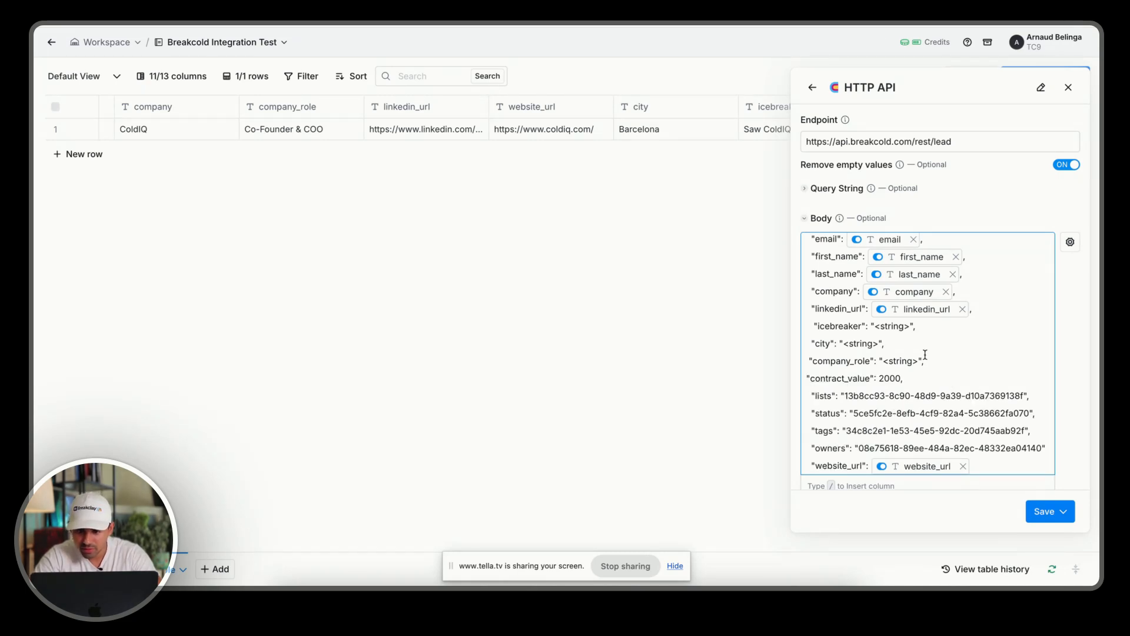
{"action": "scroll", "coordinate": [926, 355], "scroll_direction": "down", "scroll_amount": 1}
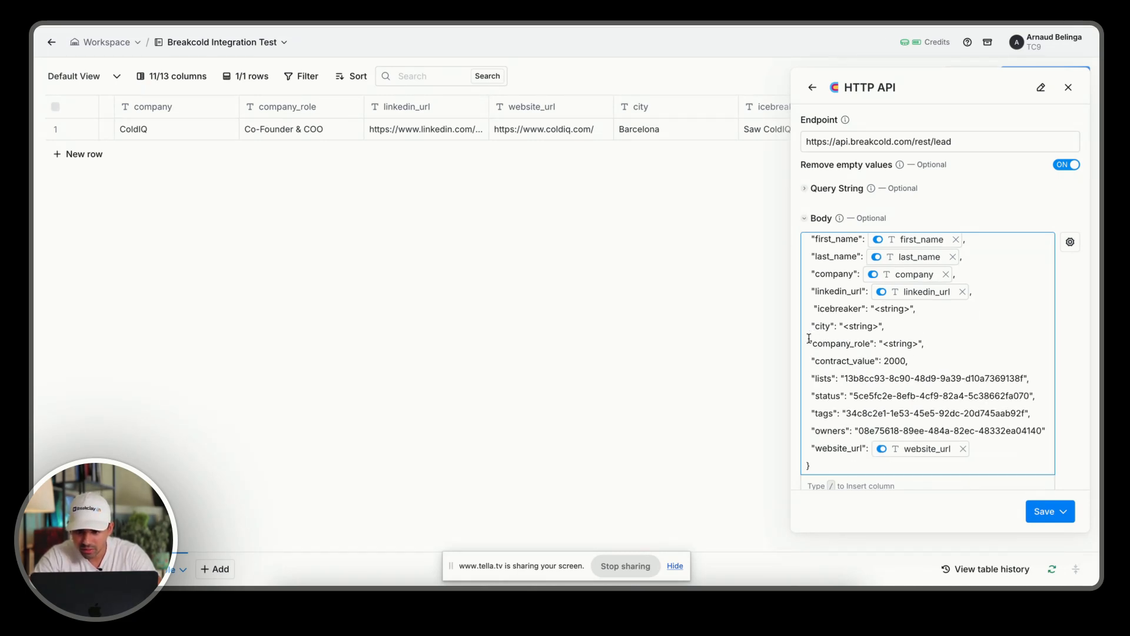
{"action": "left_click", "coordinate": [809, 340]}
{"action": "scroll", "coordinate": [925, 353], "scroll_direction": "down", "scroll_amount": 2}
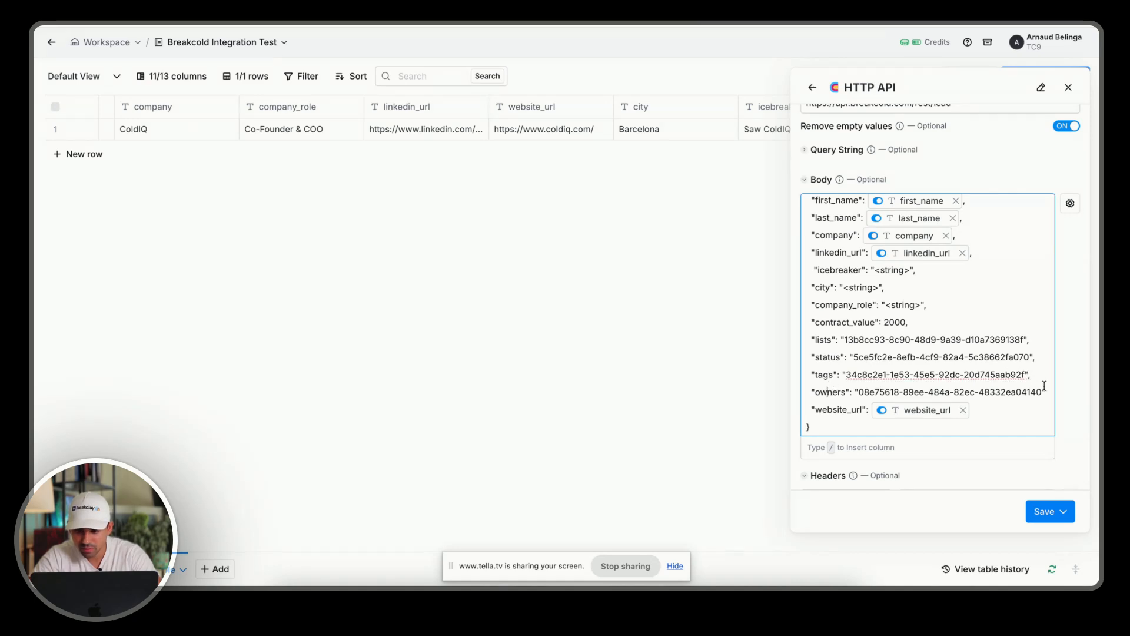
{"action": "type", "text": ","}
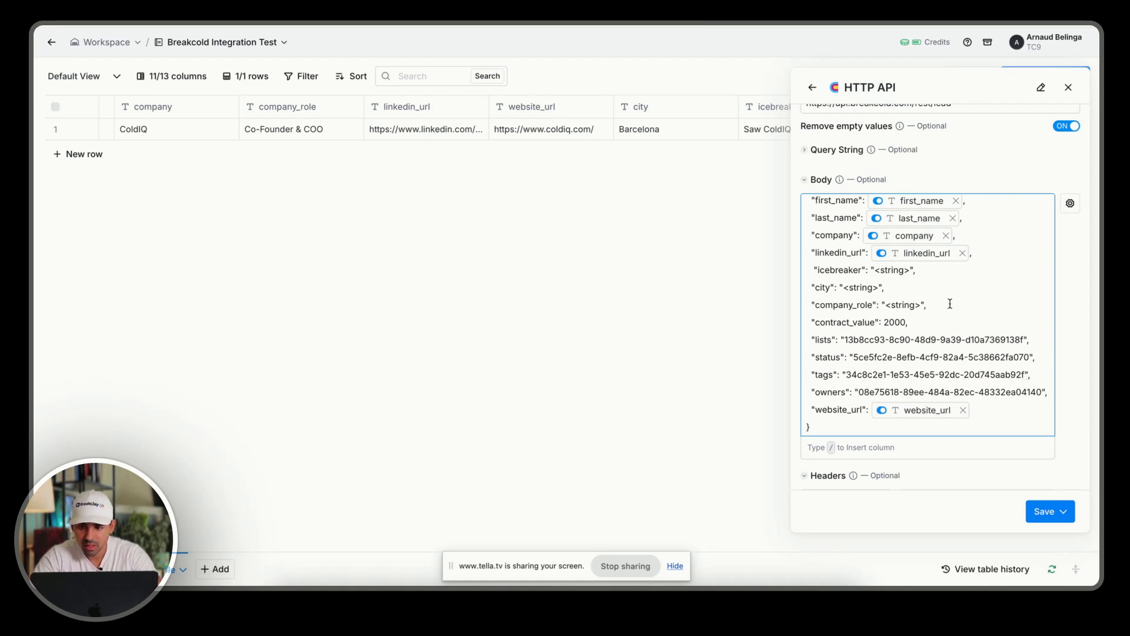
Step: Replace the placeholder strings of company_role, city and icebreaker in the request body with the matching table columns
{"action": "left_click_drag", "start_coordinate": [910, 305], "coordinate": [884, 305]}
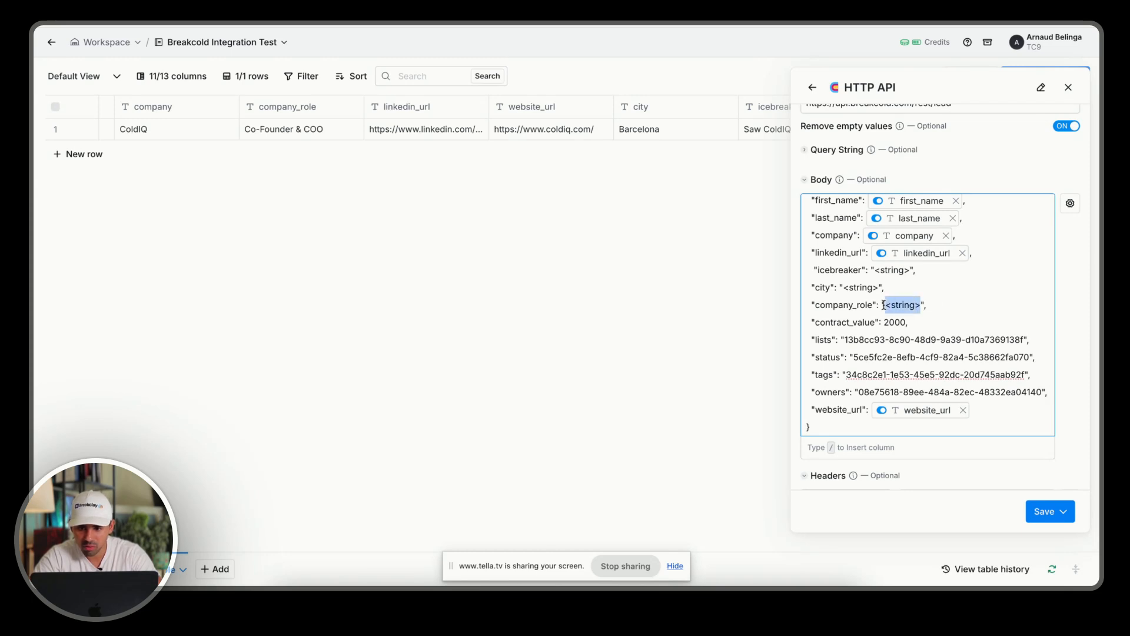
{"action": "type", "text": "/comp"}
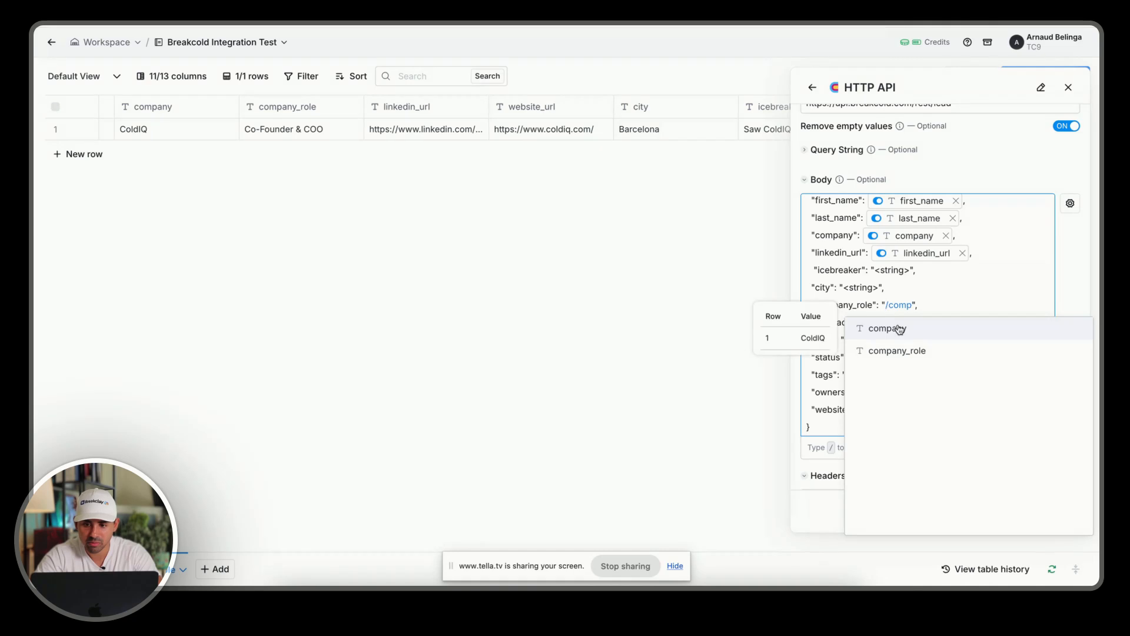
{"action": "left_click", "coordinate": [904, 351]}
{"action": "left_click_drag", "start_coordinate": [878, 288], "coordinate": [844, 288]}
{"action": "type", "text": "/city"}
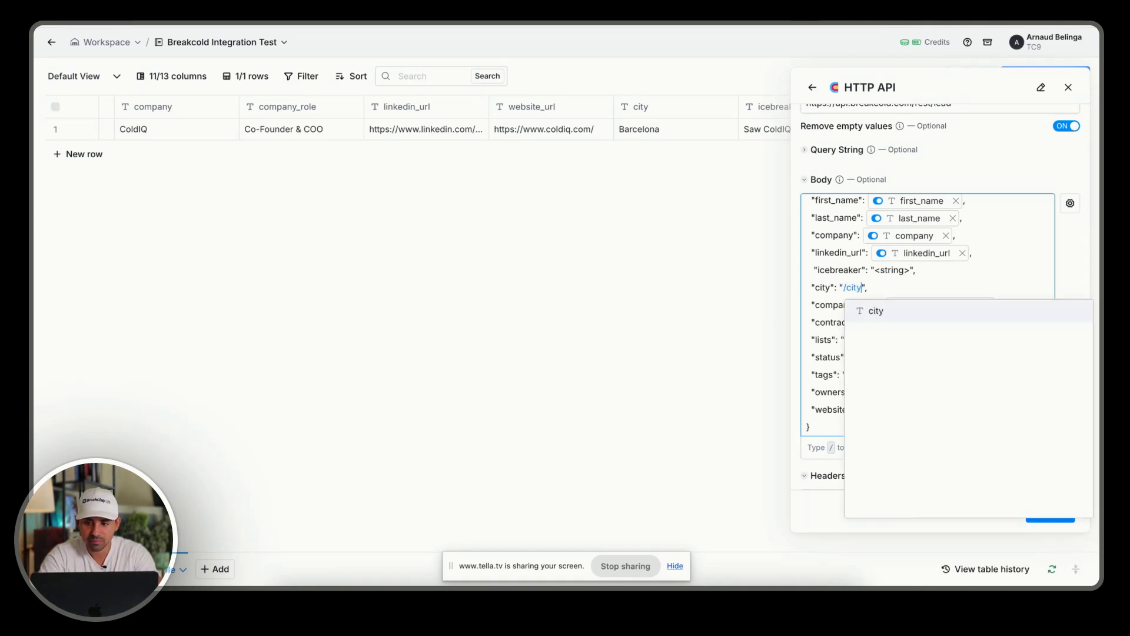
{"action": "left_click", "coordinate": [892, 318]}
{"action": "left_click_drag", "start_coordinate": [910, 270], "coordinate": [876, 271]}
{"action": "type", "text": "/ic"}
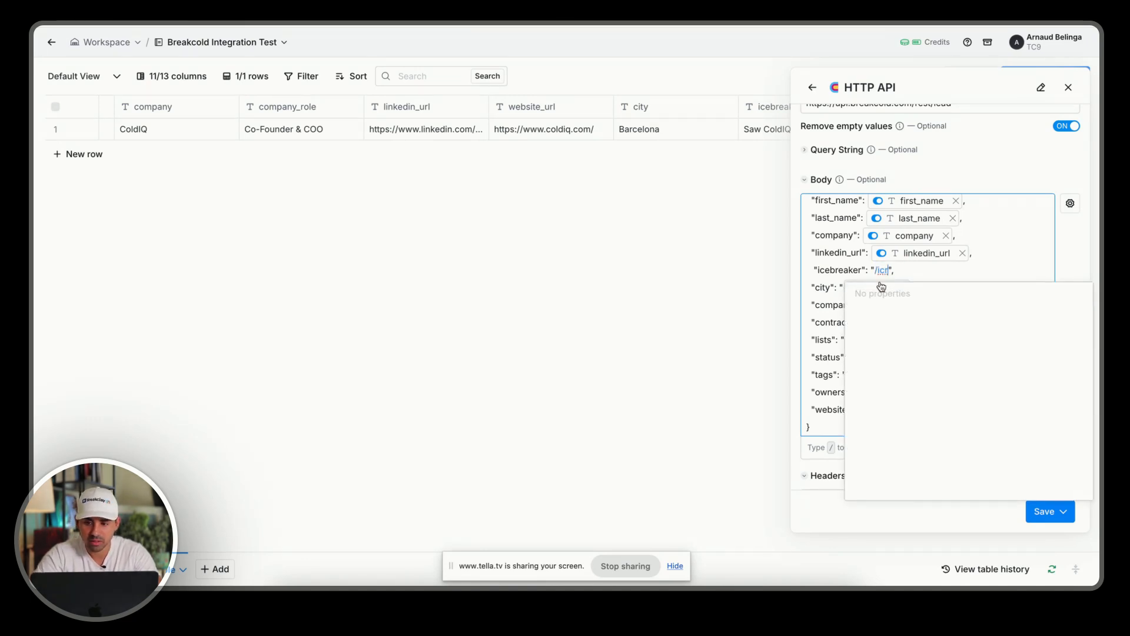
{"action": "left_click", "coordinate": [890, 294]}
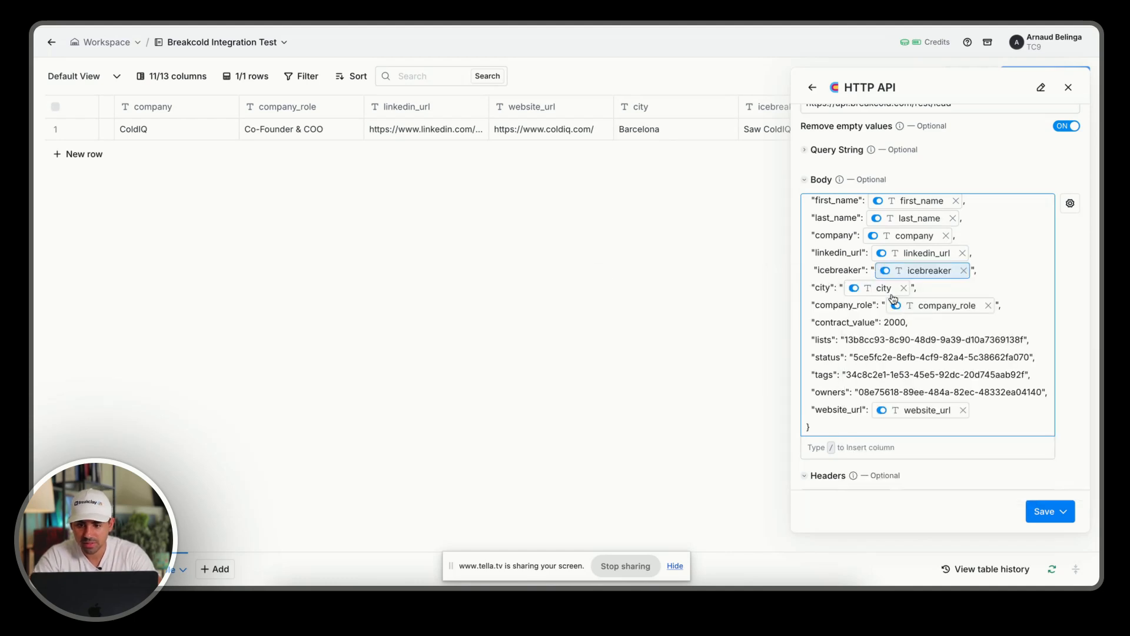
Step: Copy the API key from the Breakcold settings and paste it as the X-API-KEY header value in Clay
{"action": "left_click", "coordinate": [1038, 319]}
{"action": "scroll", "coordinate": [1000, 347], "scroll_direction": "down", "scroll_amount": 3}
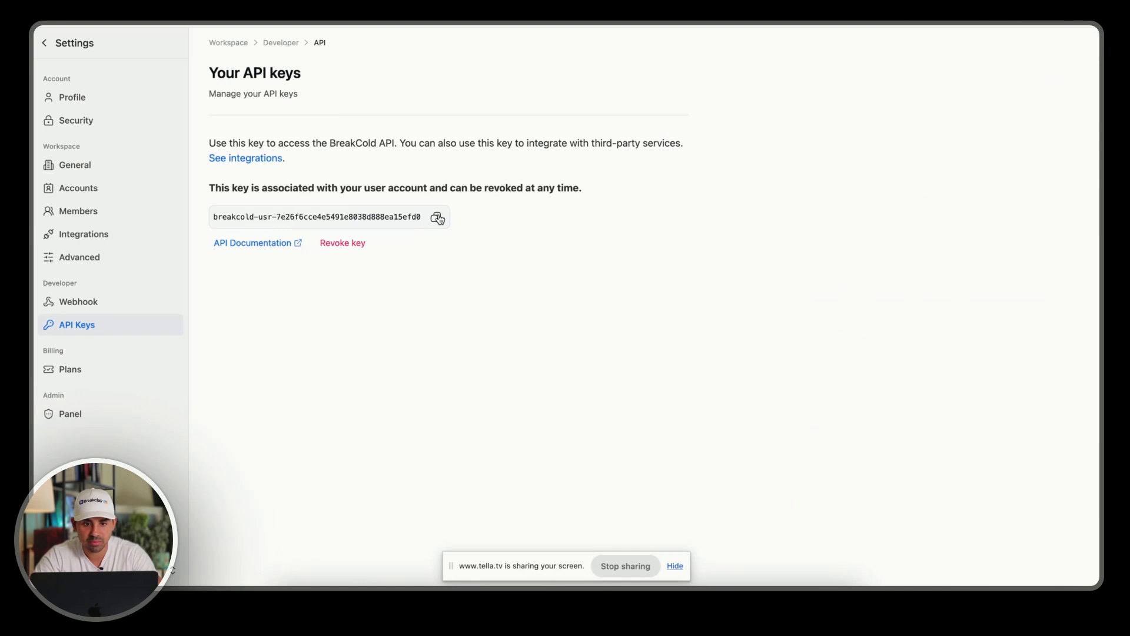
{"action": "left_click", "coordinate": [438, 217]}
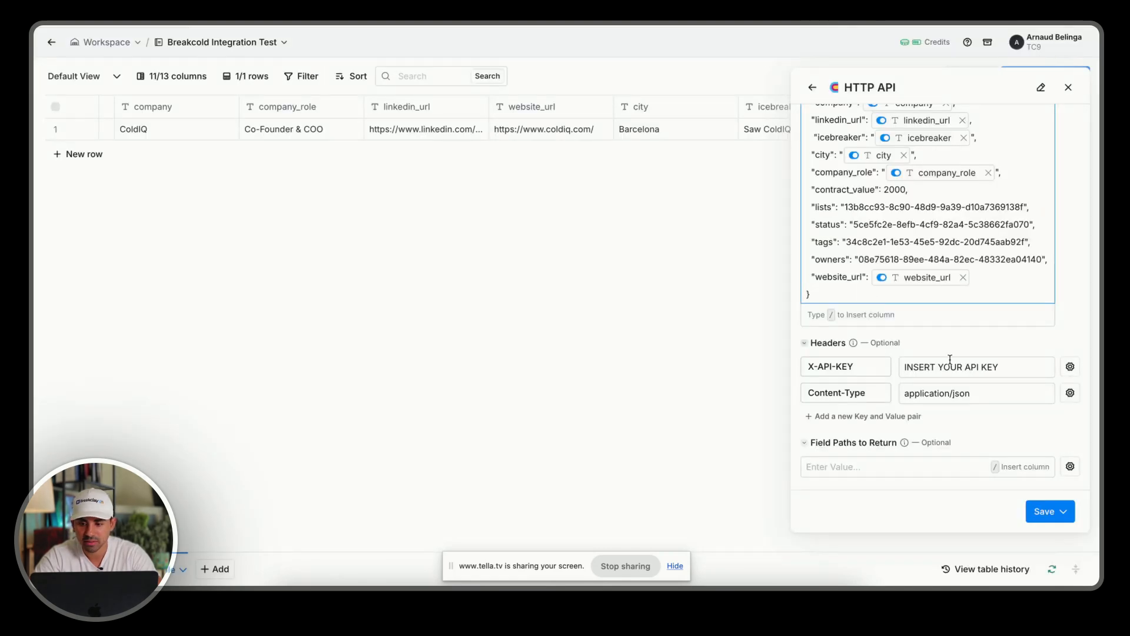
{"action": "triple_click", "coordinate": [951, 365]}
{"action": "key", "text": "super+v"}
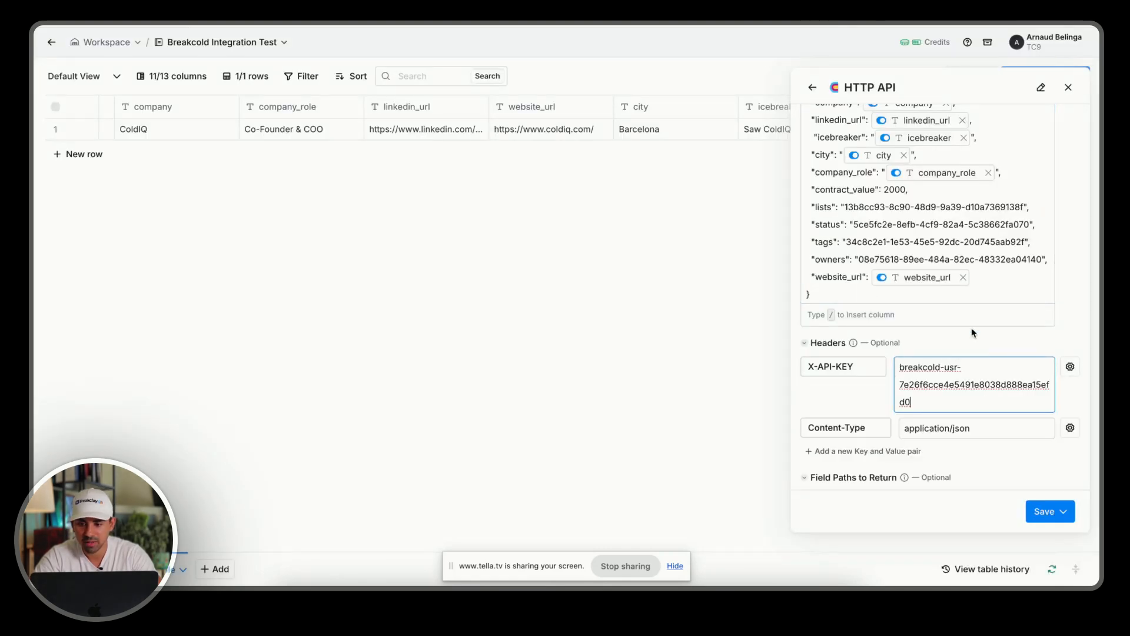
Step: Check the request body and its mapped columns, and save the HTTP API enrichment, running it on the 1 row in this view
{"action": "left_click", "coordinate": [1004, 225]}
{"action": "scroll", "coordinate": [1004, 230], "scroll_direction": "up", "scroll_amount": 5}
{"action": "scroll", "coordinate": [1004, 230], "scroll_direction": "up", "scroll_amount": 3}
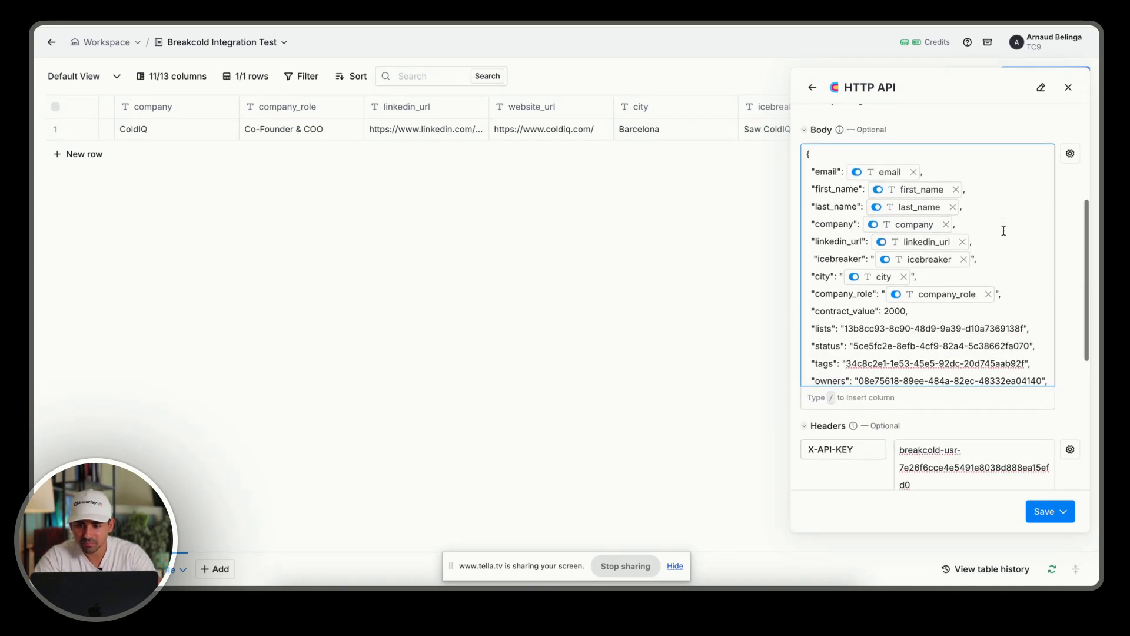
{"action": "scroll", "coordinate": [1003, 230], "scroll_direction": "down", "scroll_amount": 2}
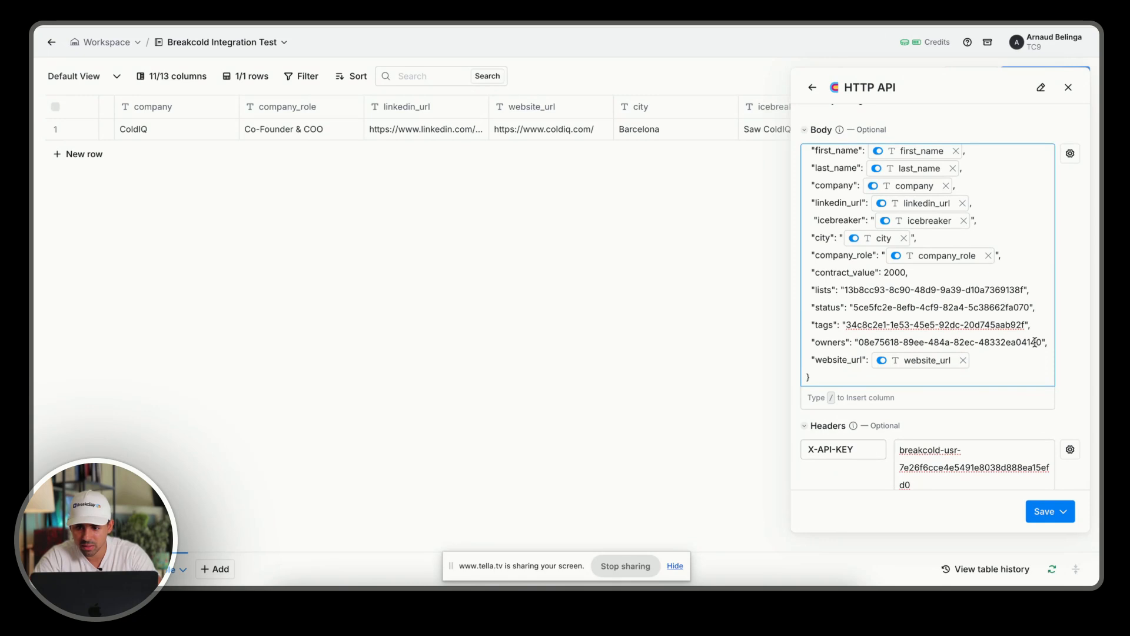
{"action": "scroll", "coordinate": [974, 309], "scroll_direction": "up", "scroll_amount": 1}
{"action": "mouse_move", "coordinate": [886, 252]}
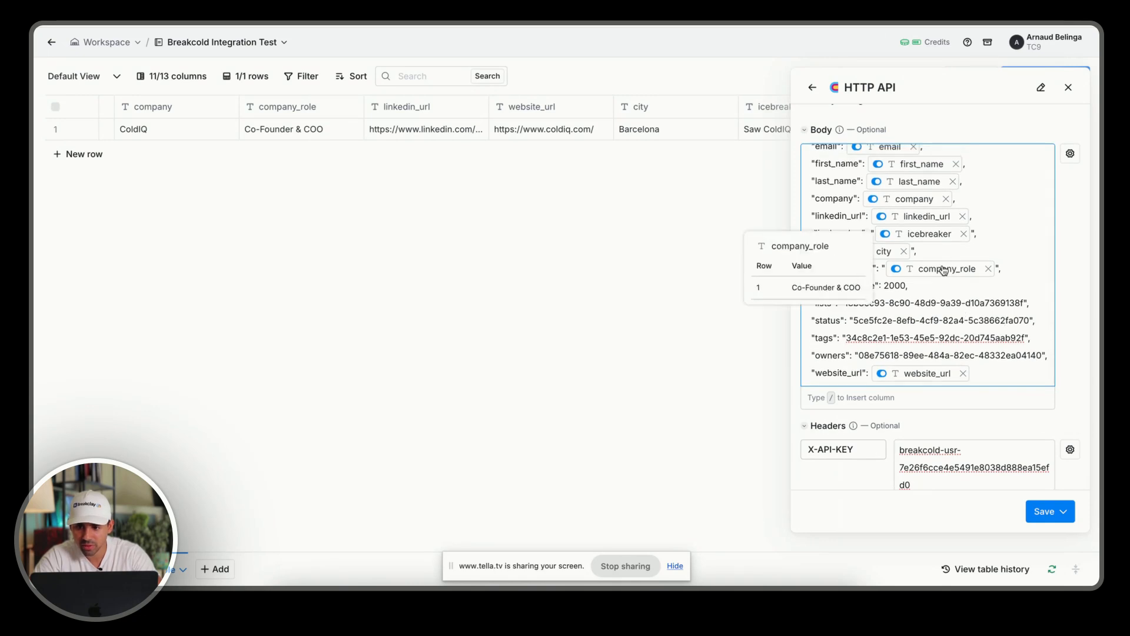
{"action": "mouse_move", "coordinate": [944, 238]}
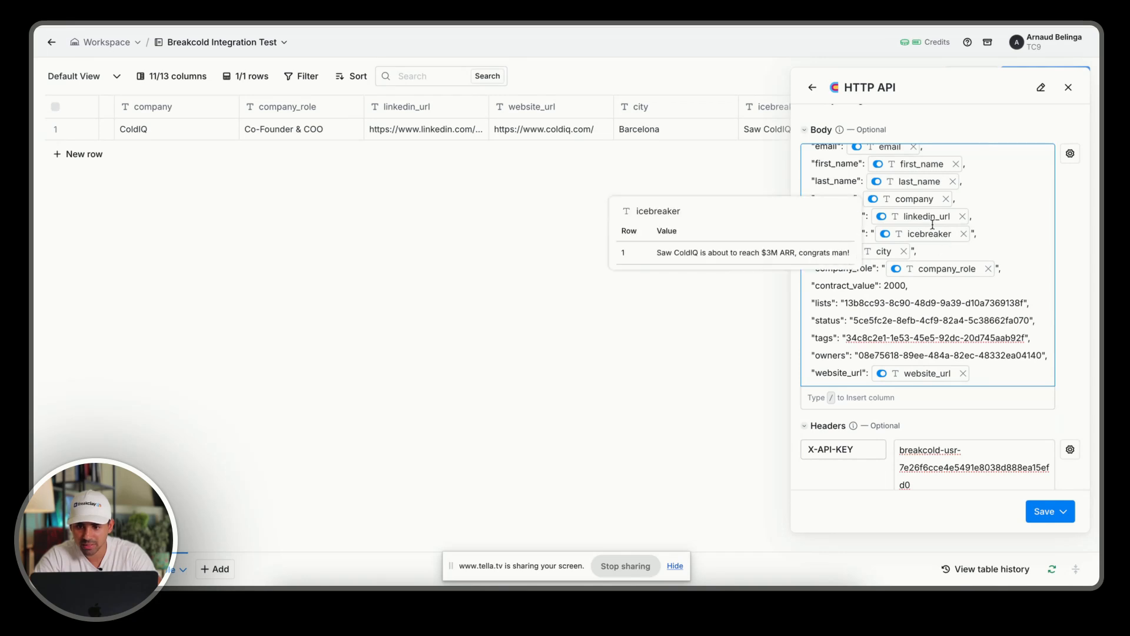
{"action": "scroll", "coordinate": [971, 224], "scroll_direction": "up", "scroll_amount": 1}
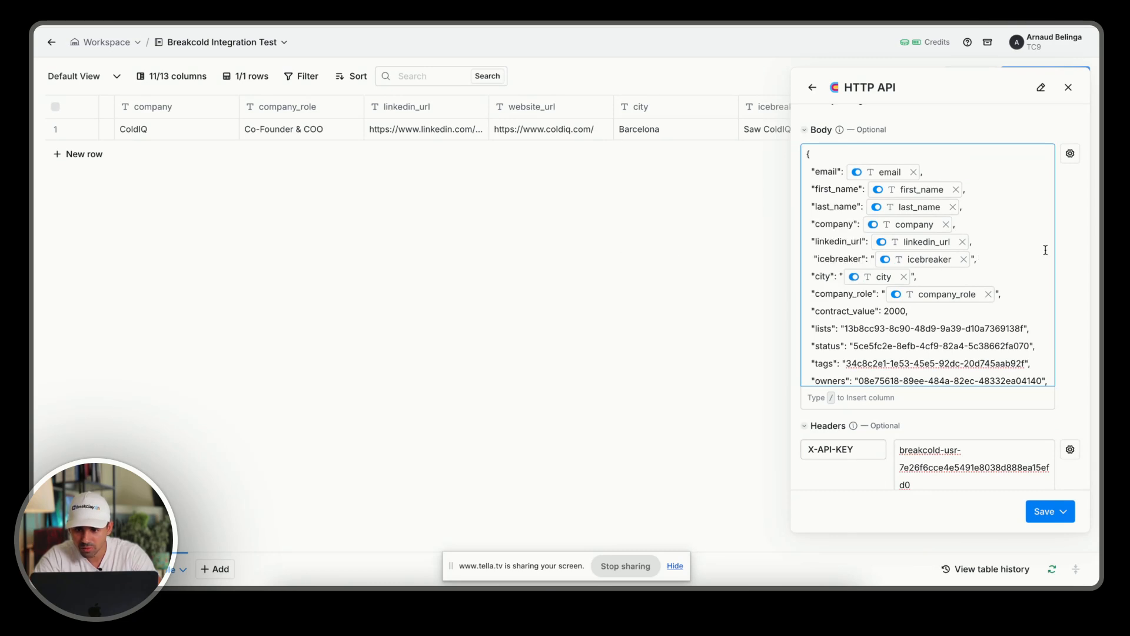
{"action": "scroll", "coordinate": [1045, 249], "scroll_direction": "down", "scroll_amount": 1}
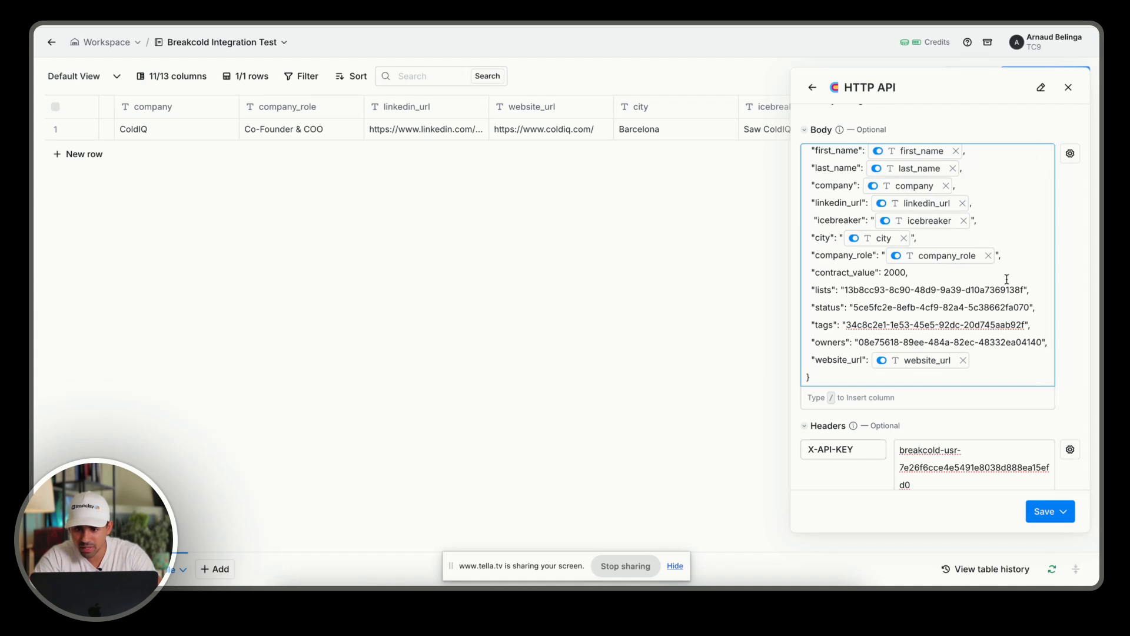
{"action": "left_click", "coordinate": [1070, 504]}
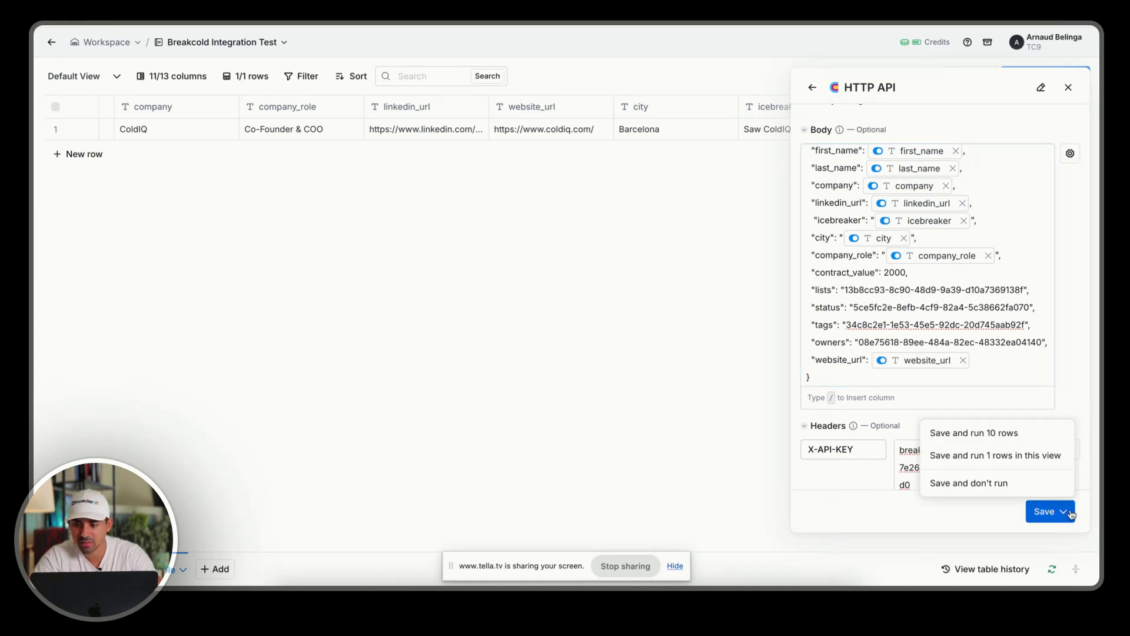
{"action": "left_click", "coordinate": [985, 461]}
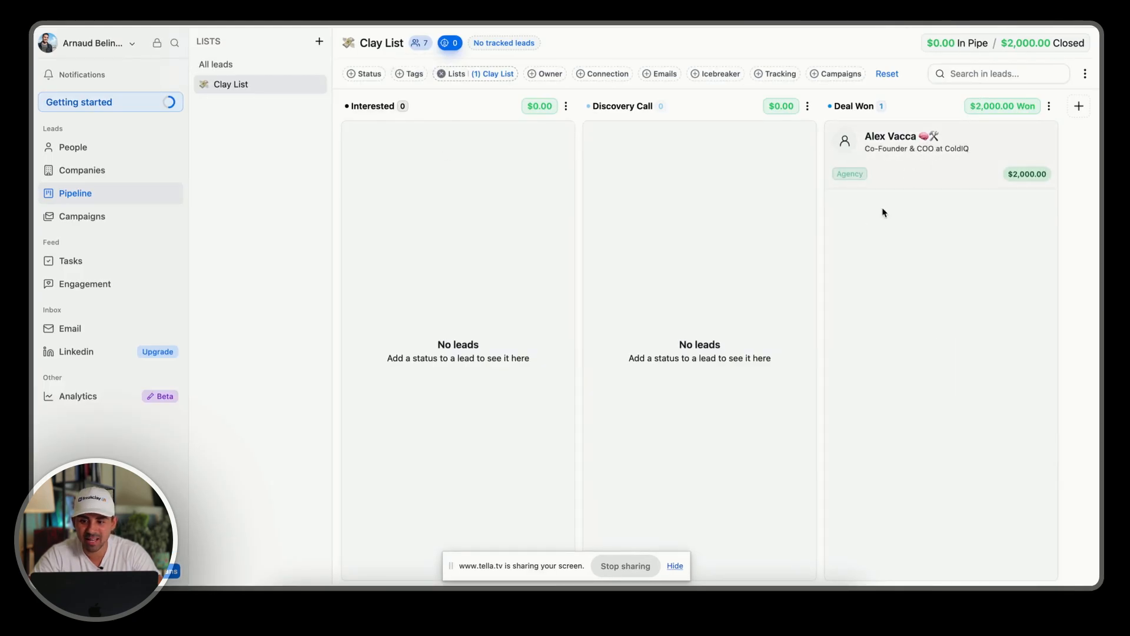
Step: Switch to Breakcold and check the imported lead in the Clay List, including its pipeline card, status and tag options
{"action": "left_click_drag", "start_coordinate": [895, 185], "coordinate": [887, 162]}
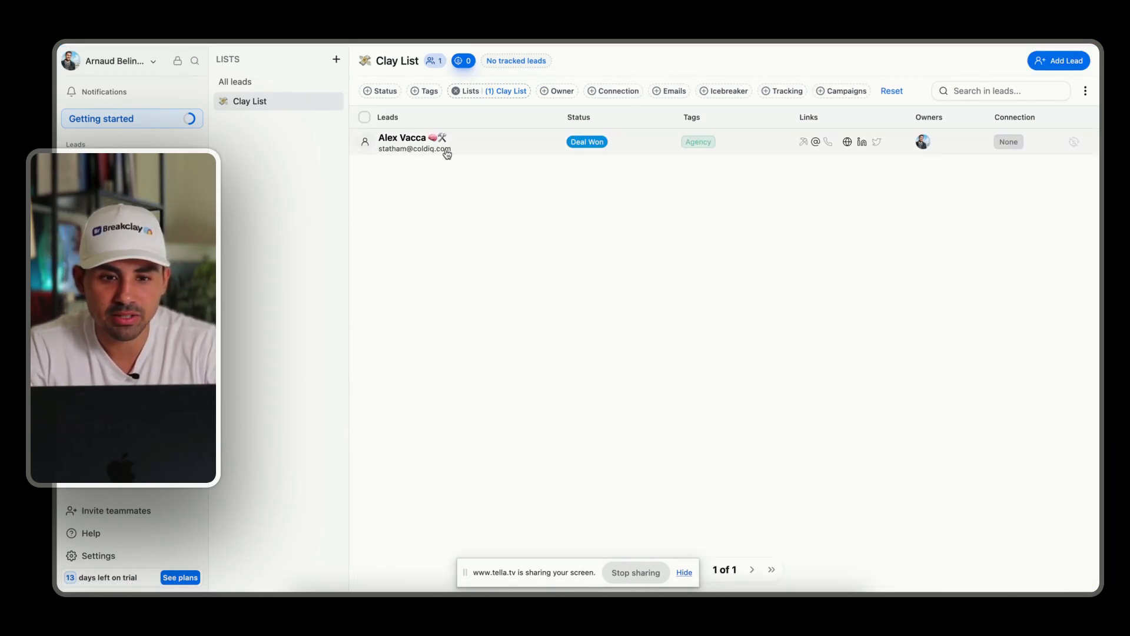
{"action": "left_click", "coordinate": [587, 142]}
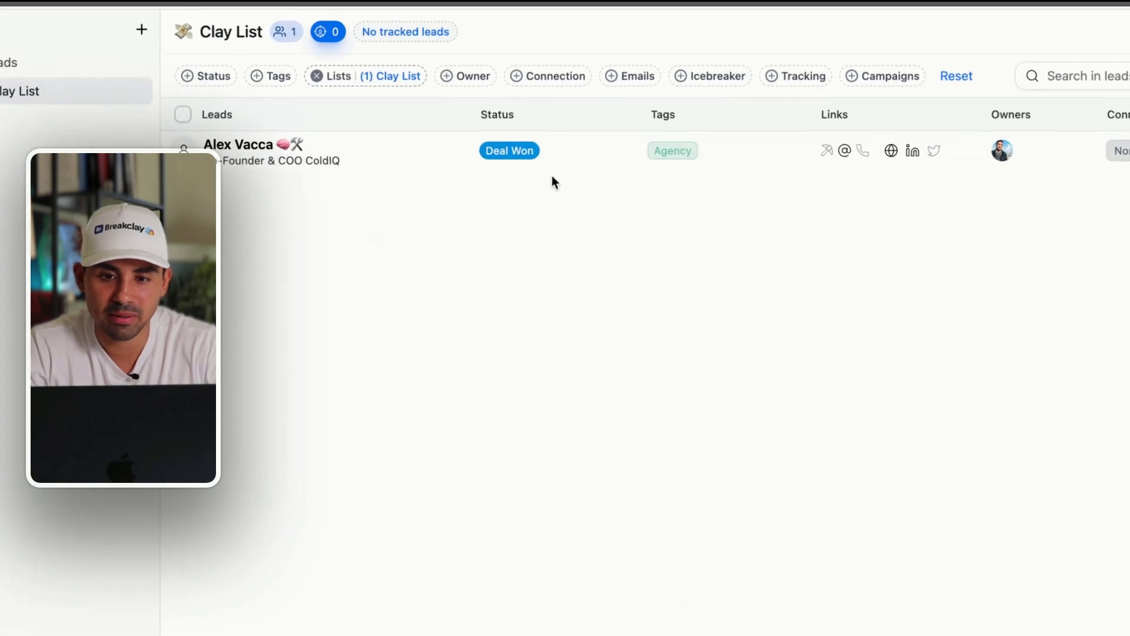
{"action": "left_click", "coordinate": [691, 153]}
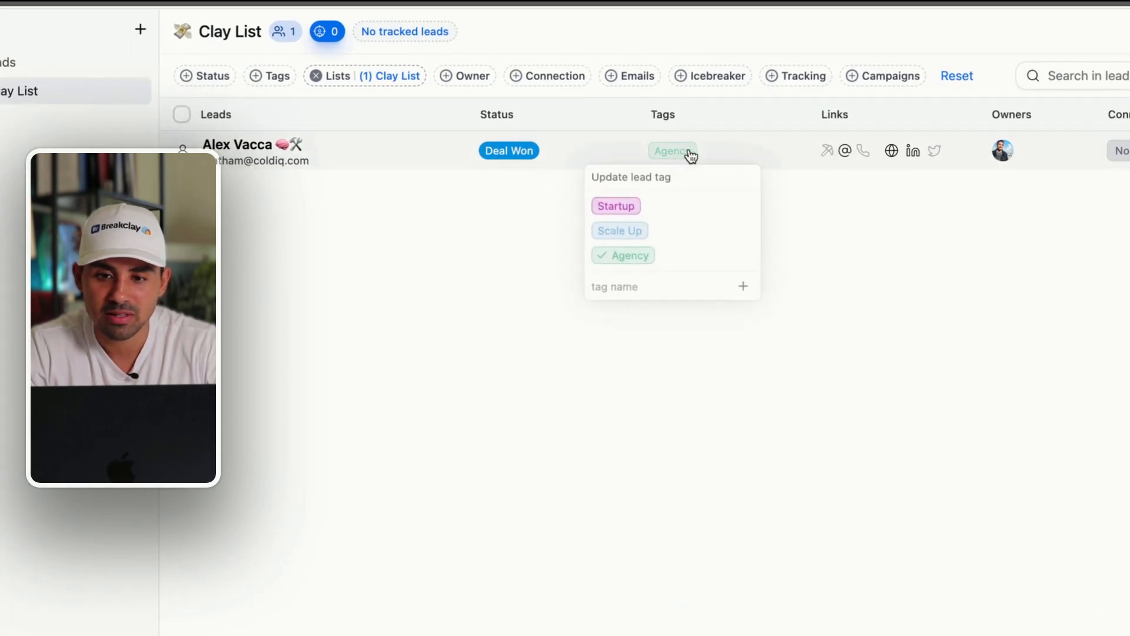
{"action": "left_click", "coordinate": [865, 280]}
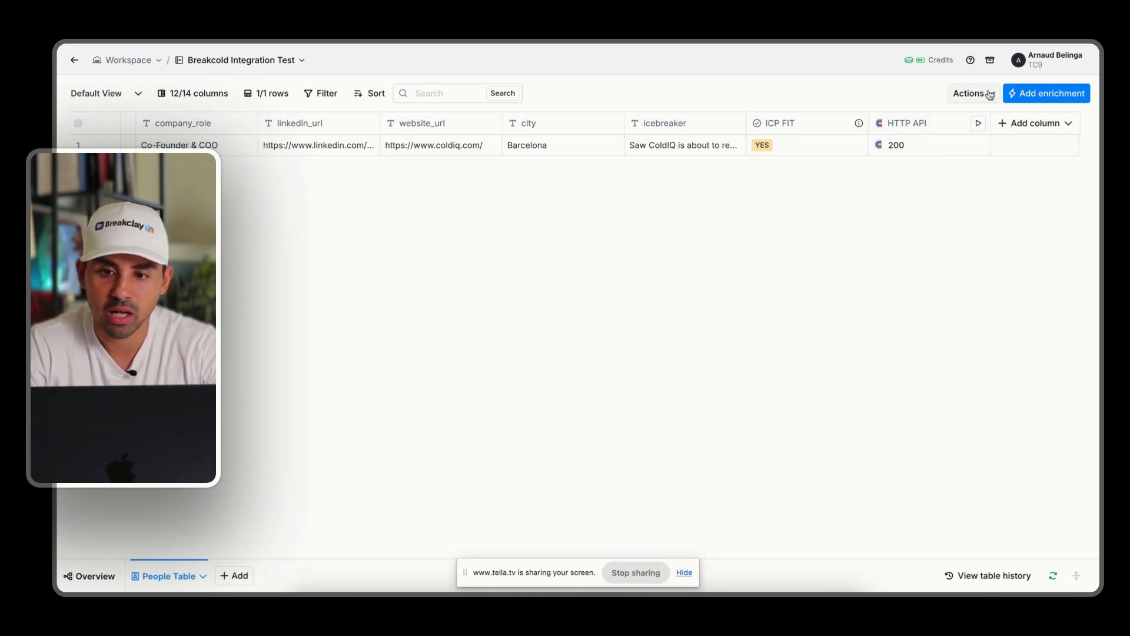
Step: Switch back to the Clay table, look through the available export destinations, and close the export dialog
{"action": "left_click", "coordinate": [953, 102]}
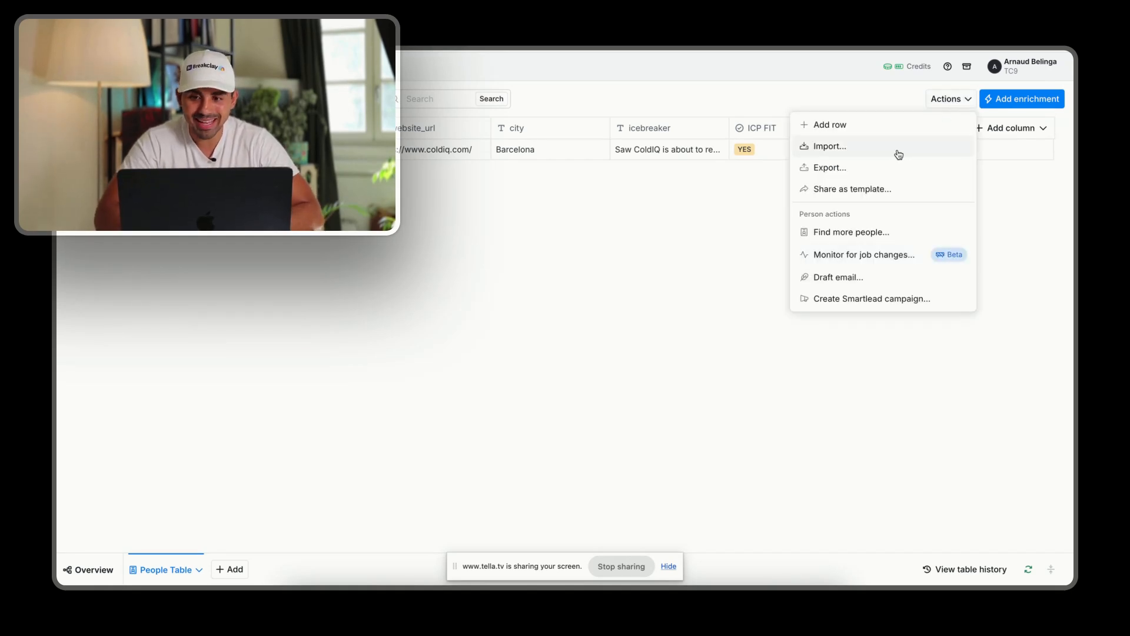
{"action": "left_click", "coordinate": [871, 168]}
{"action": "scroll", "coordinate": [612, 268], "scroll_direction": "down", "scroll_amount": 3}
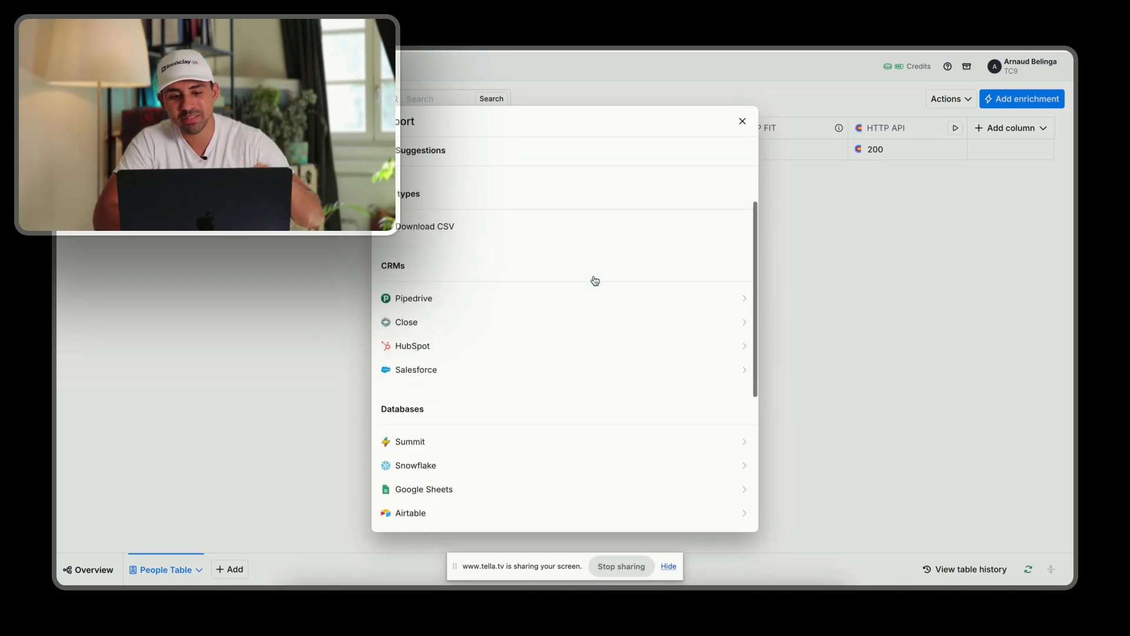
{"action": "left_click", "coordinate": [882, 268]}
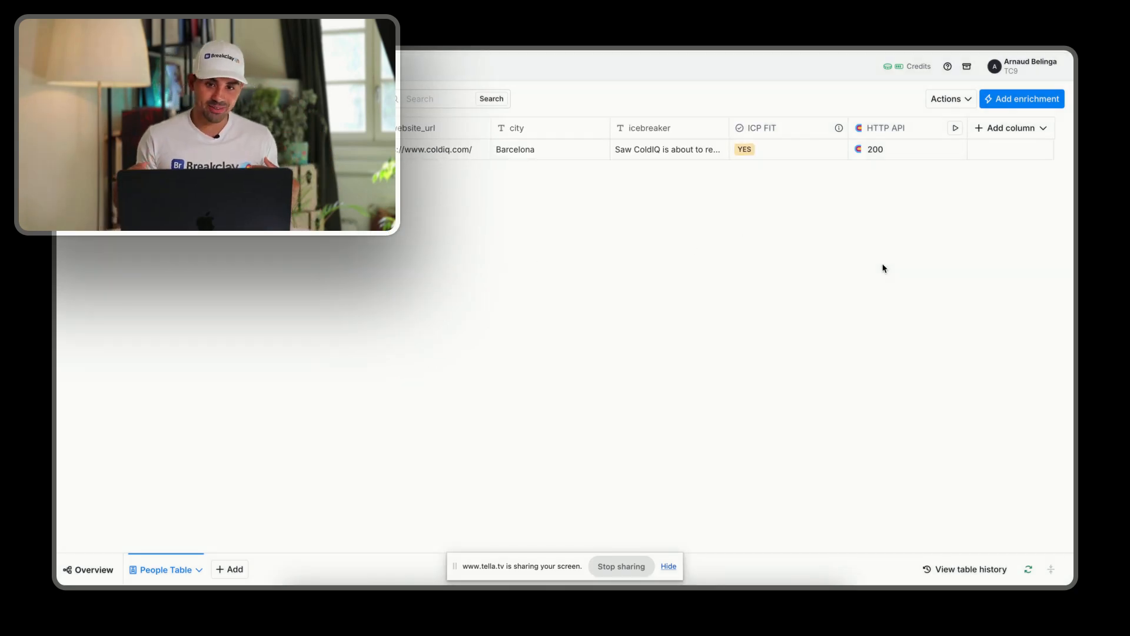